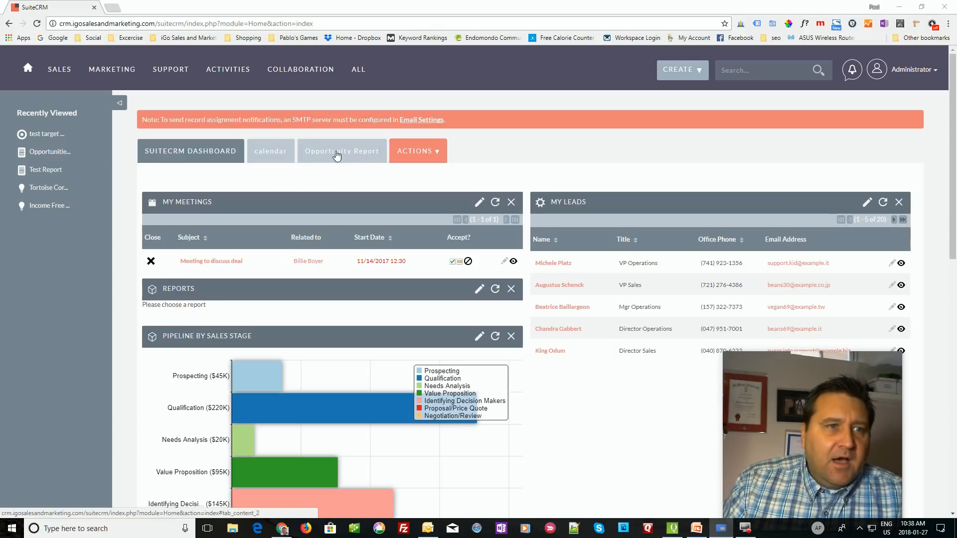
# Step: Examine the modules offered in the navigation categories and in the complete module list
pyautogui.moveTo(111, 76)
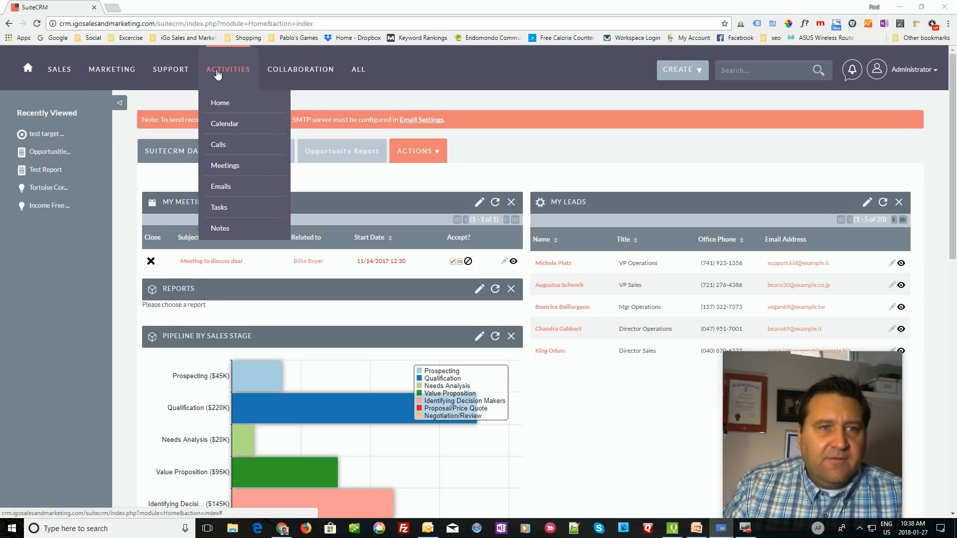
pyautogui.moveTo(229, 75)
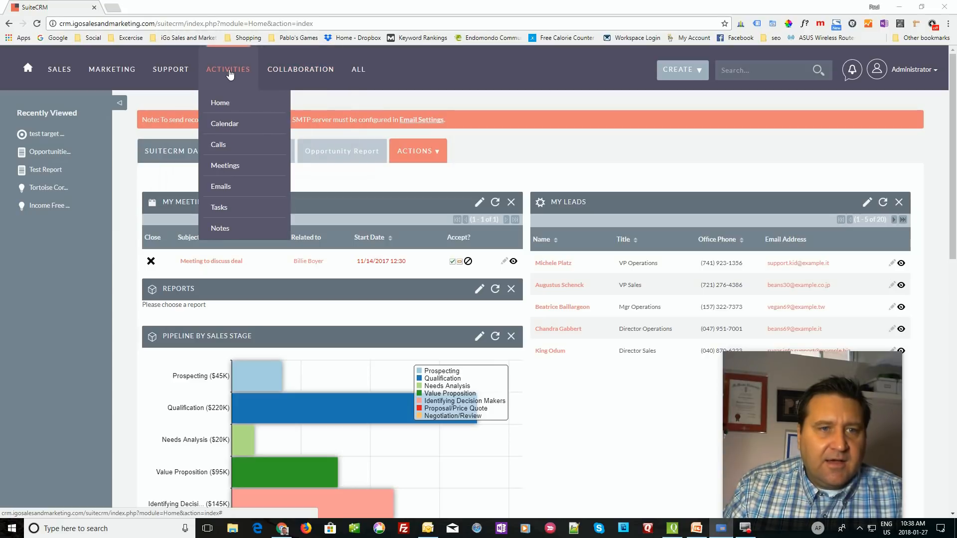
pyautogui.moveTo(351, 72)
pyautogui.scroll(-2, 373, 211)
pyautogui.scroll(-5, 373, 211)
pyautogui.scroll(-6, 373, 211)
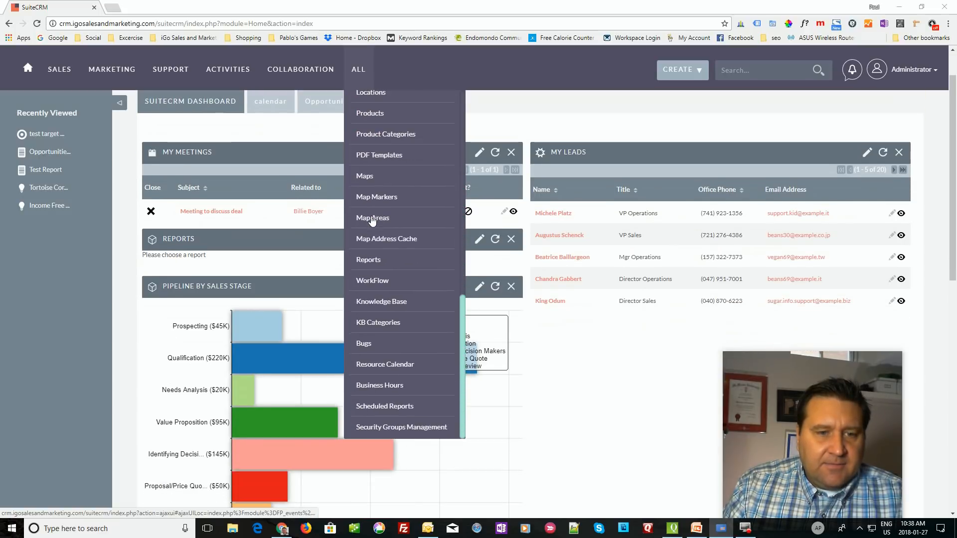
pyautogui.scroll(12, 372, 220)
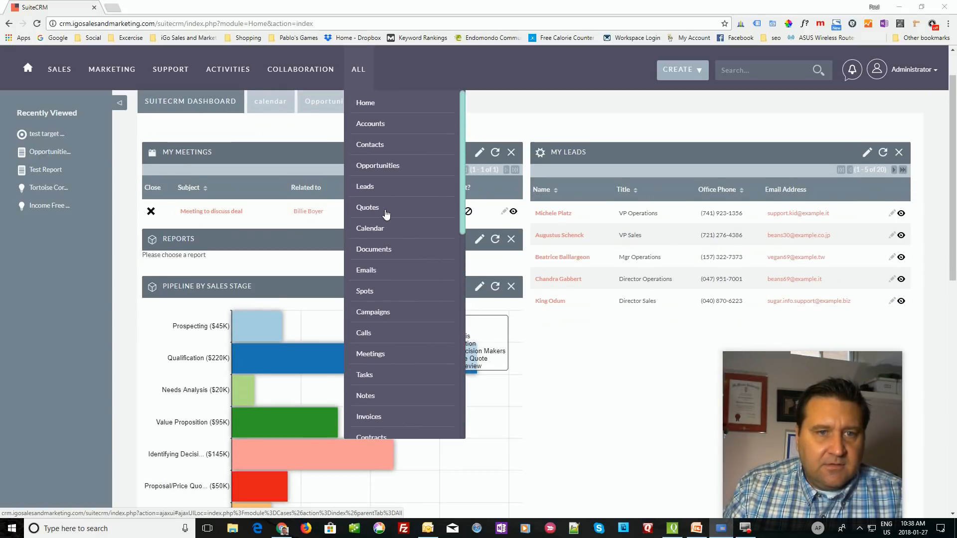
pyautogui.scroll(-4, 386, 219)
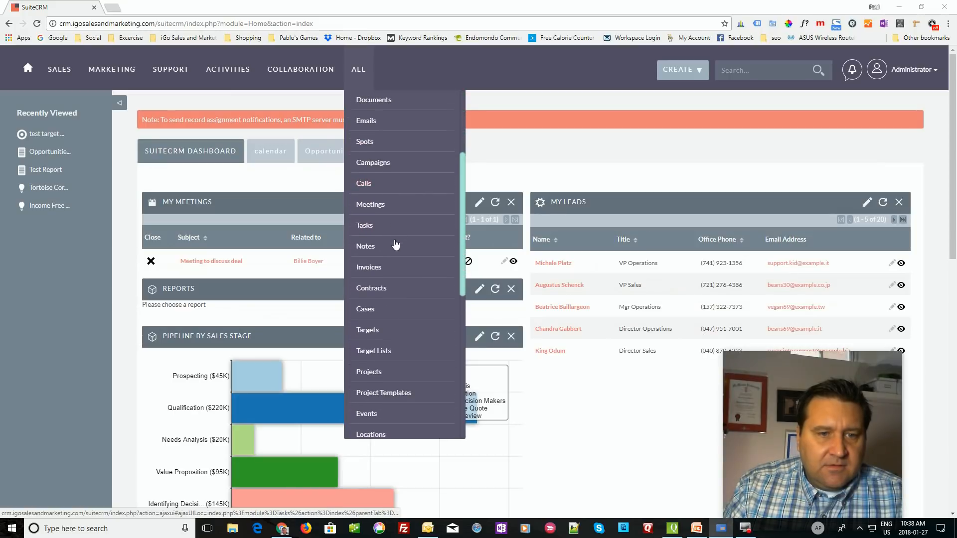
pyautogui.scroll(-5, 396, 244)
pyautogui.scroll(-3, 396, 243)
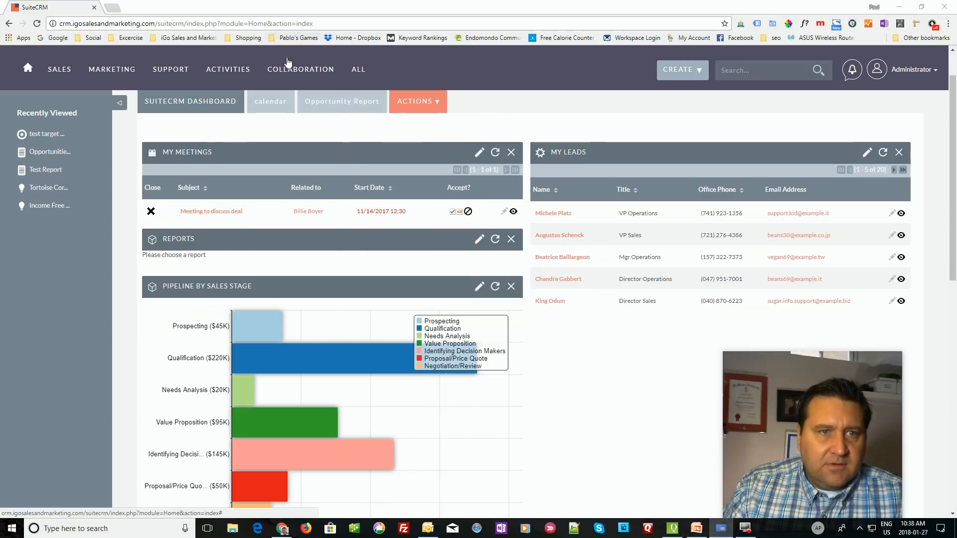
# Step: Go to the Emails module under Collaboration and start creating a new email template
pyautogui.moveTo(287, 61)
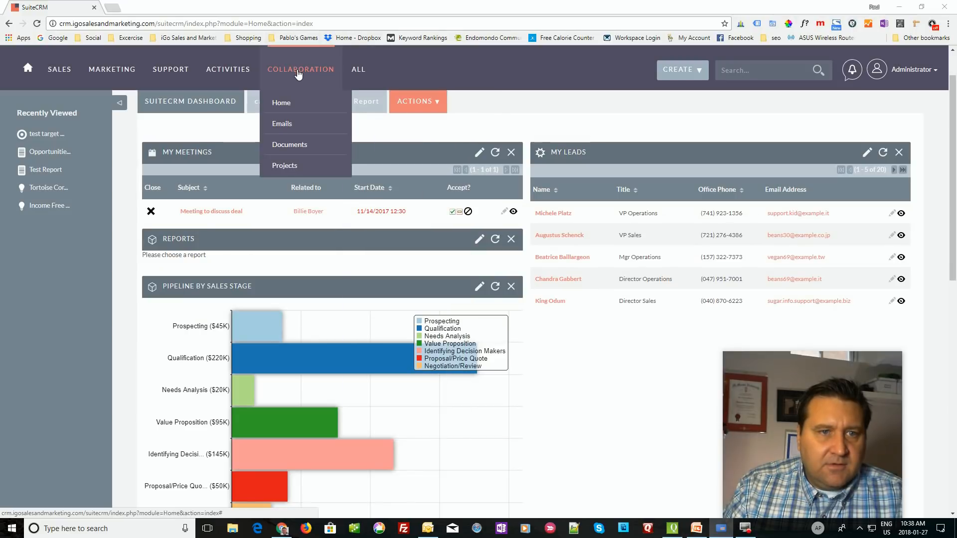
pyautogui.click(283, 124)
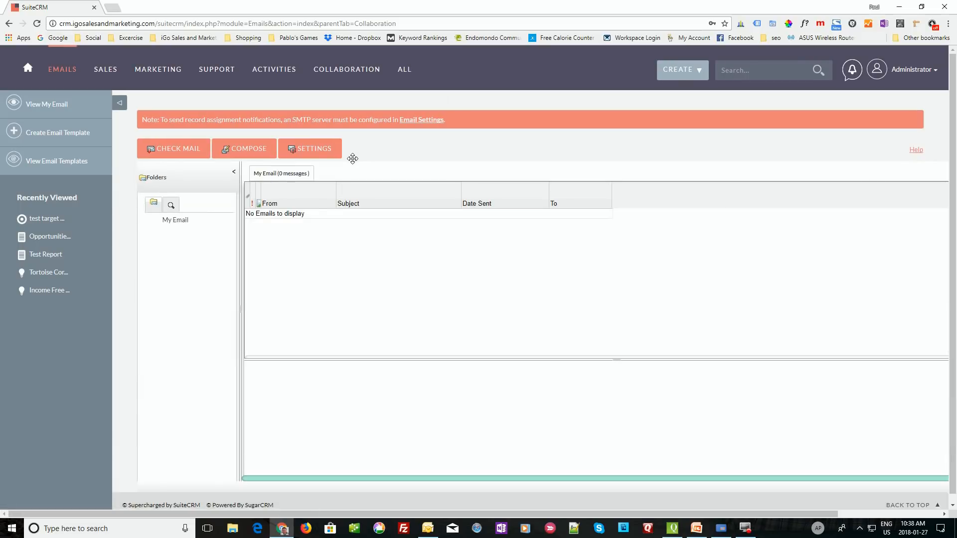
pyautogui.click(50, 133)
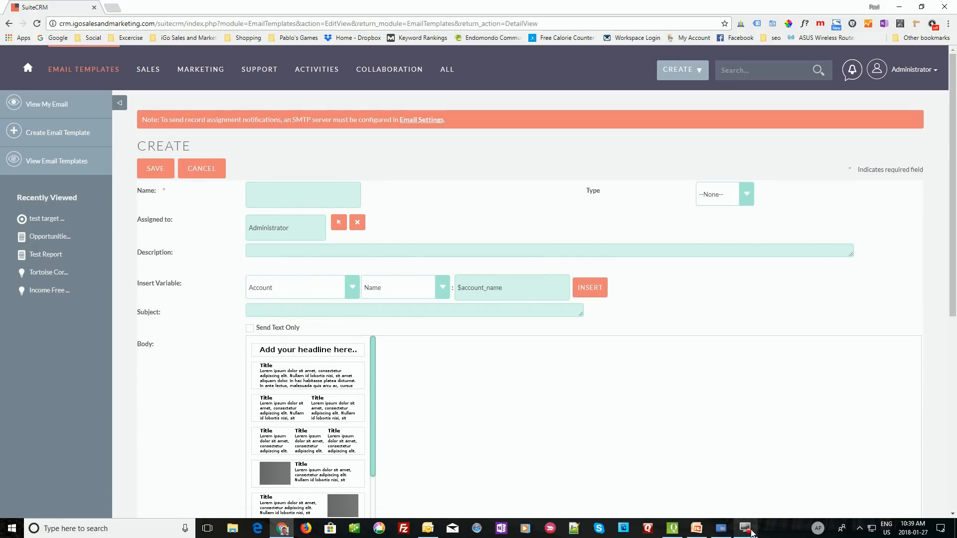
pyautogui.click(720, 530)
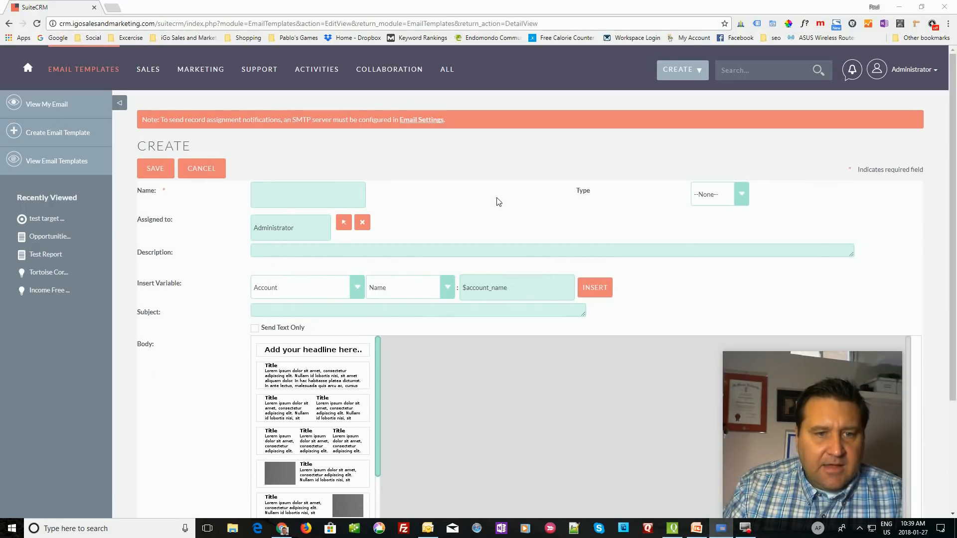
# Step: Examine the email template form, including its name, variable, subject, body layout and attachment sections
pyautogui.scroll(-2, 477, 189)
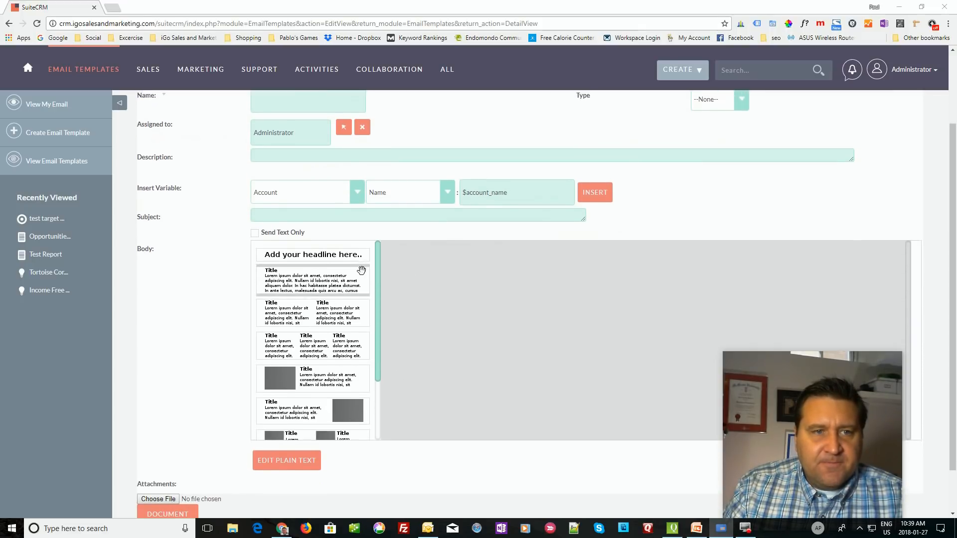
pyautogui.scroll(2, 384, 272)
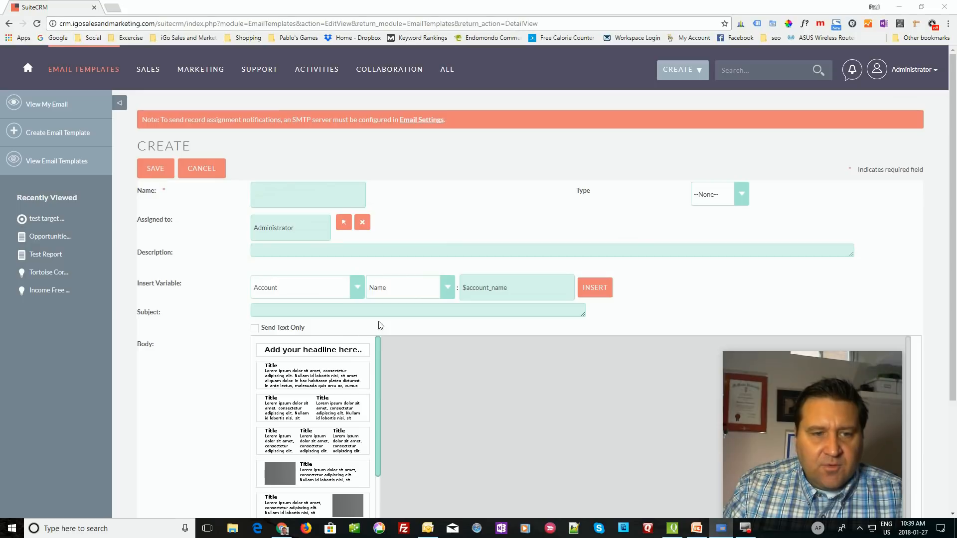
pyautogui.scroll(-3, 496, 306)
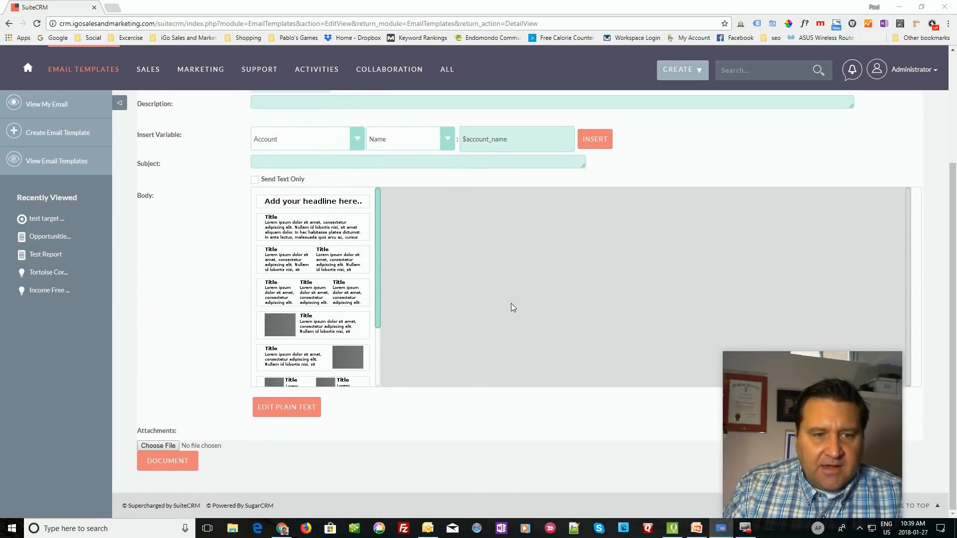
pyautogui.scroll(3, 511, 303)
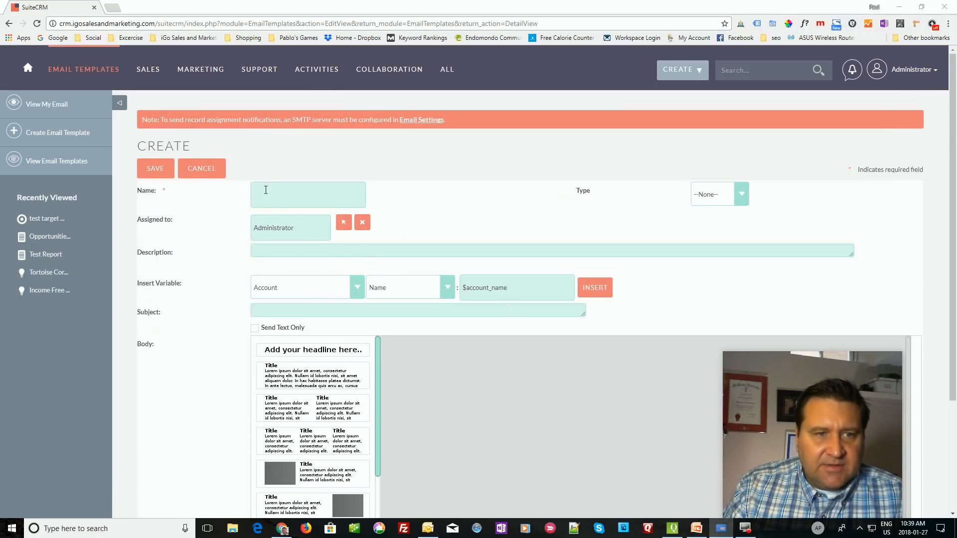
pyautogui.scroll(-3, 528, 223)
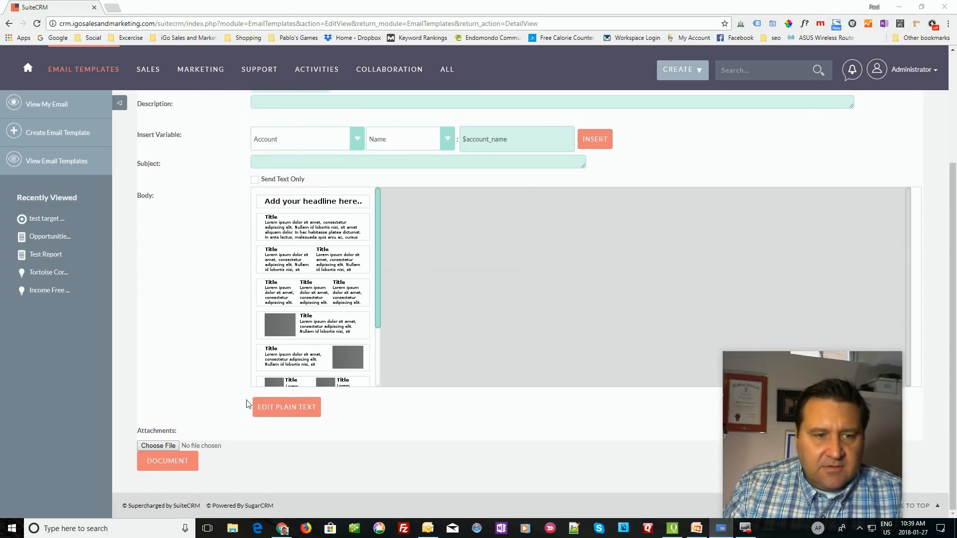
pyautogui.scroll(1, 407, 360)
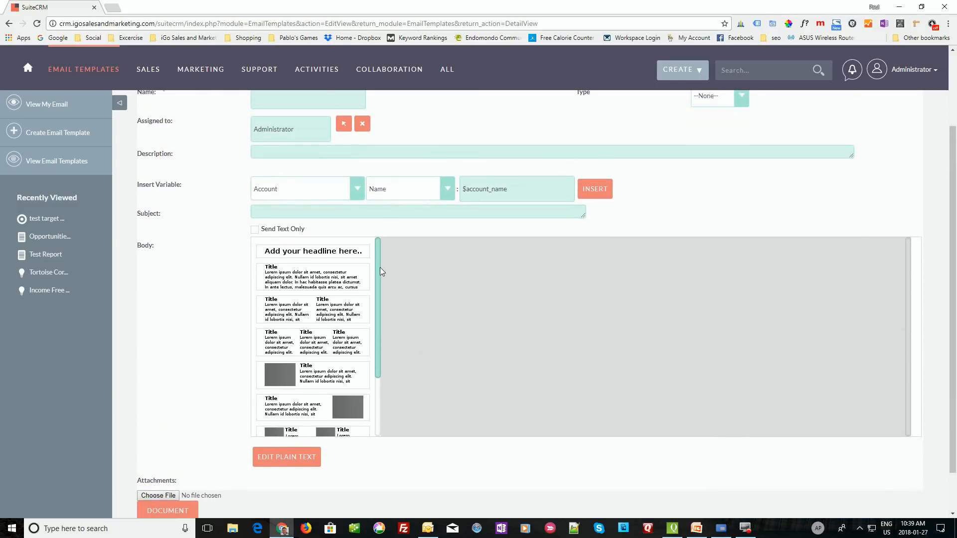
pyautogui.scroll(-3, 376, 267)
pyautogui.scroll(3, 385, 343)
# Step: Add the single-column title-and-text block to the template body and replace its title with "Thanks for your interest at the tradeshow"
pyautogui.click(298, 283)
pyautogui.moveTo(299, 283); pyautogui.dragTo(556, 278)
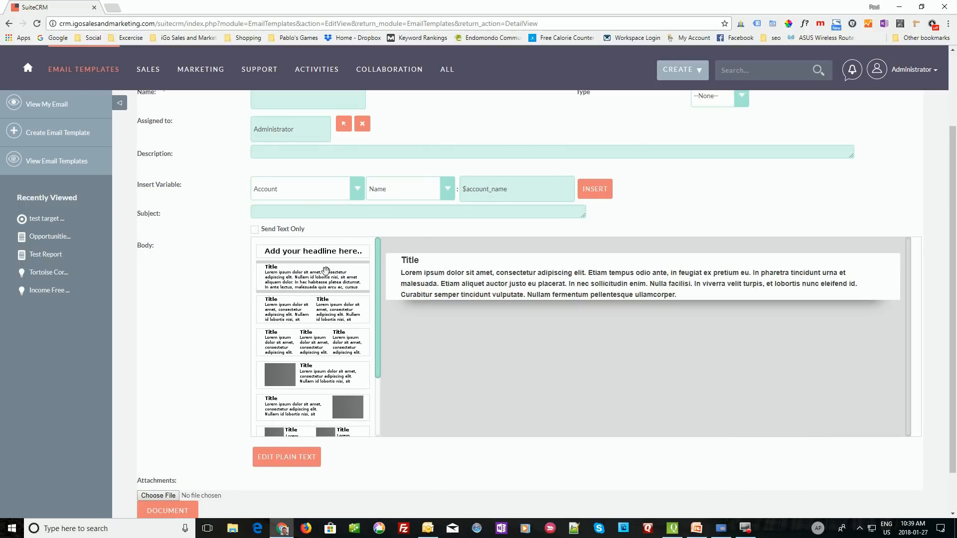
pyautogui.click(469, 280)
pyautogui.moveTo(419, 264); pyautogui.dragTo(378, 263)
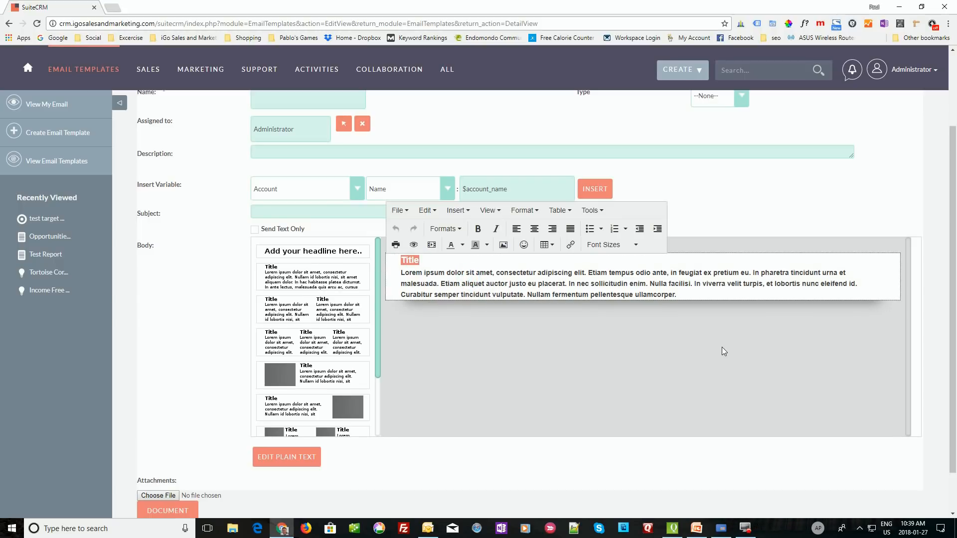
pyautogui.write('Thanks for')
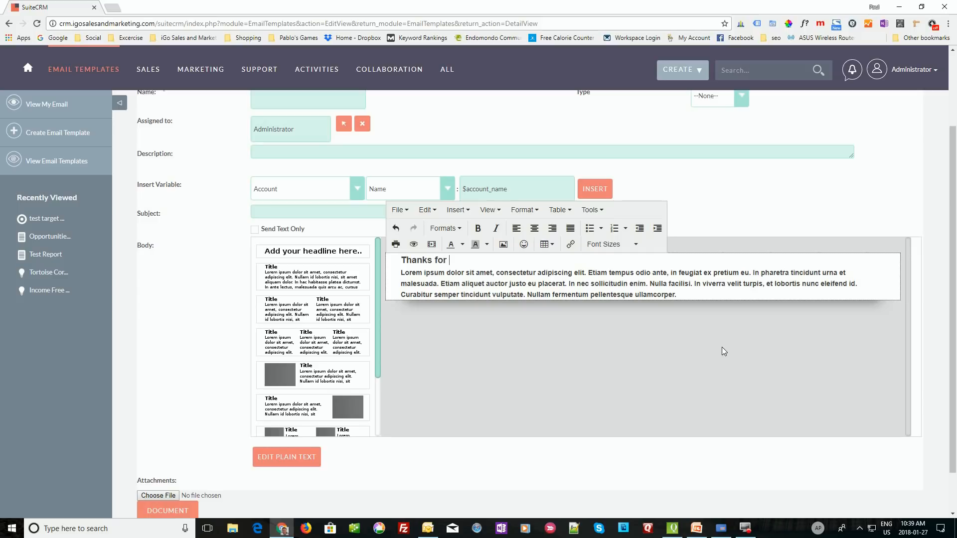
pyautogui.write(' your interest at the tradeshow')
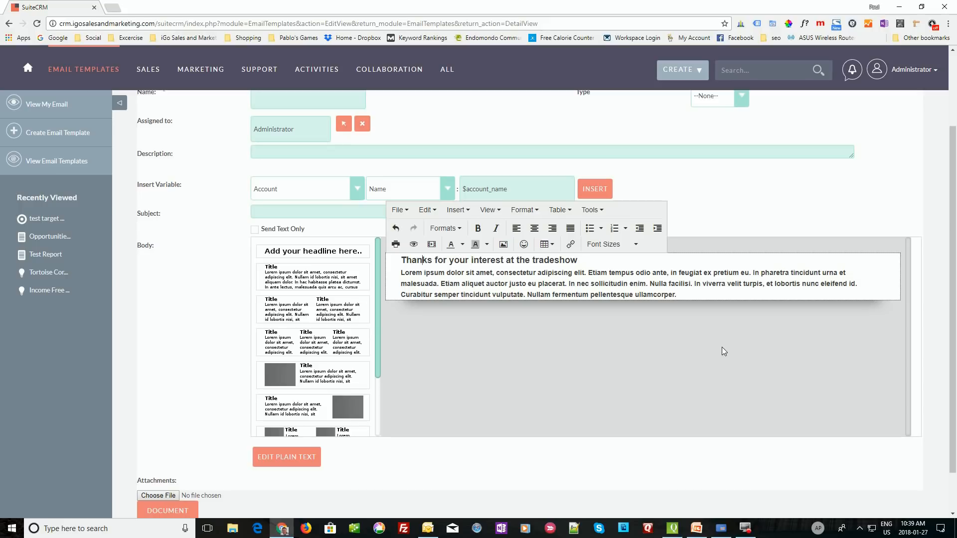
# Step: Add a greeting line reading "Hey" above the tradeshow heading, separated by a blank line
pyautogui.press('Return')
pyautogui.press('Return')
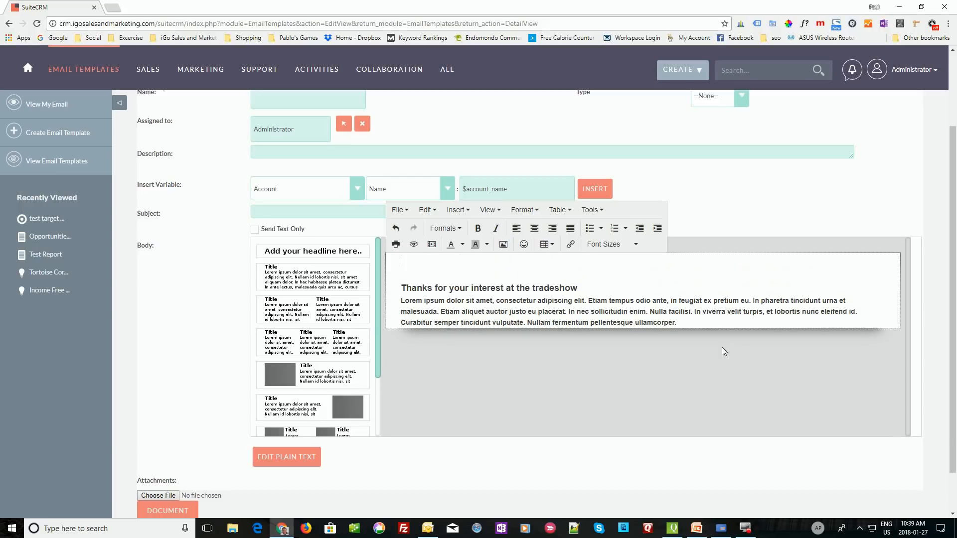
pyautogui.write('Hey')
# Step: Choose the Lead module's First Name field as the variable for the greeting
pyautogui.click(359, 189)
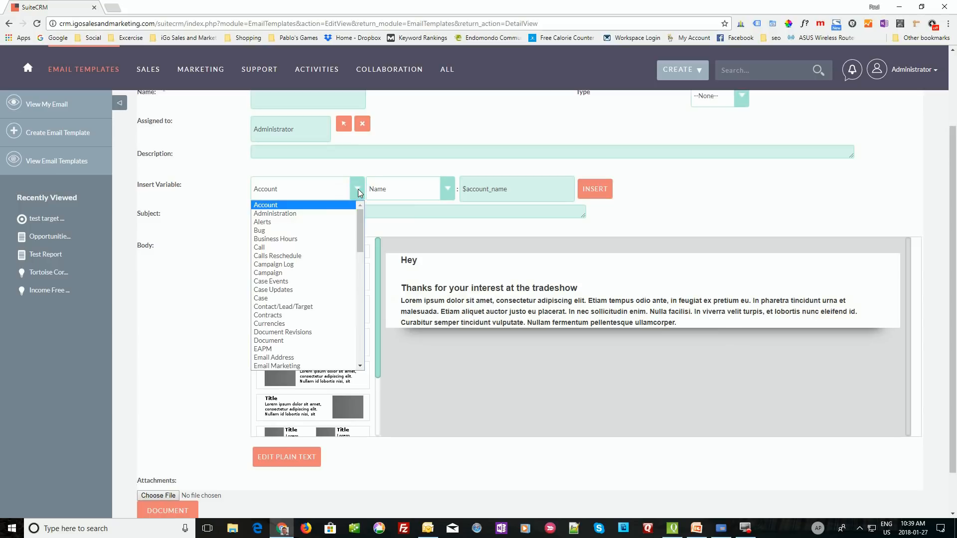
pyautogui.scroll(-5, 314, 294)
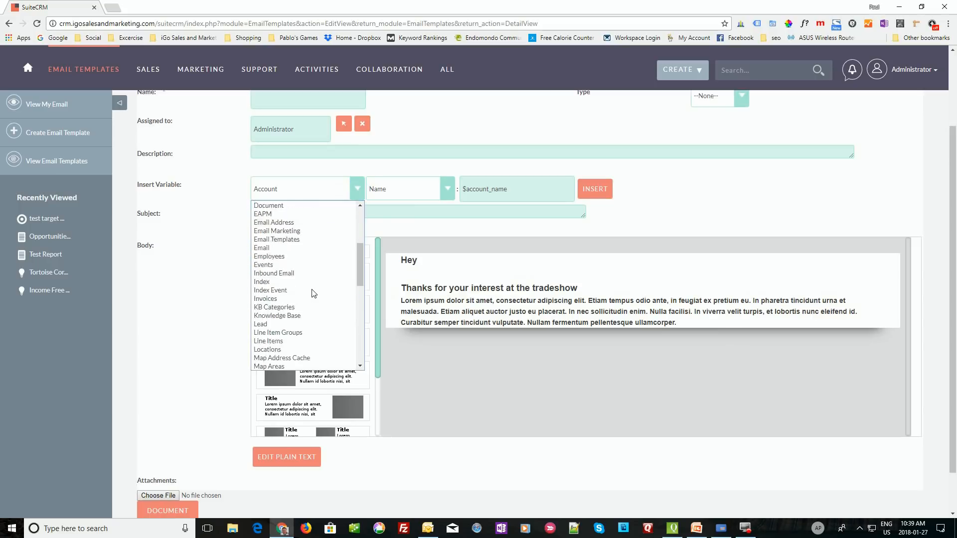
pyautogui.click(313, 259)
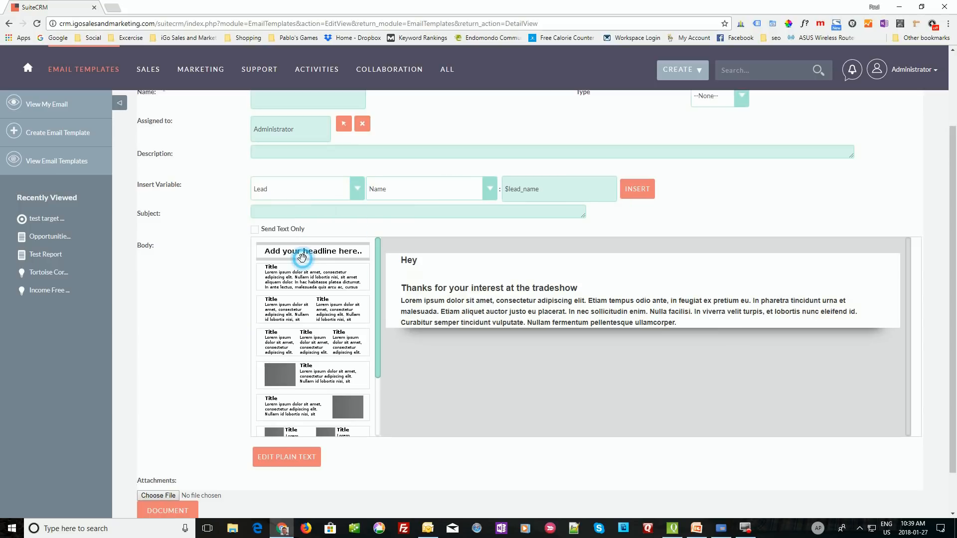
pyautogui.click(490, 191)
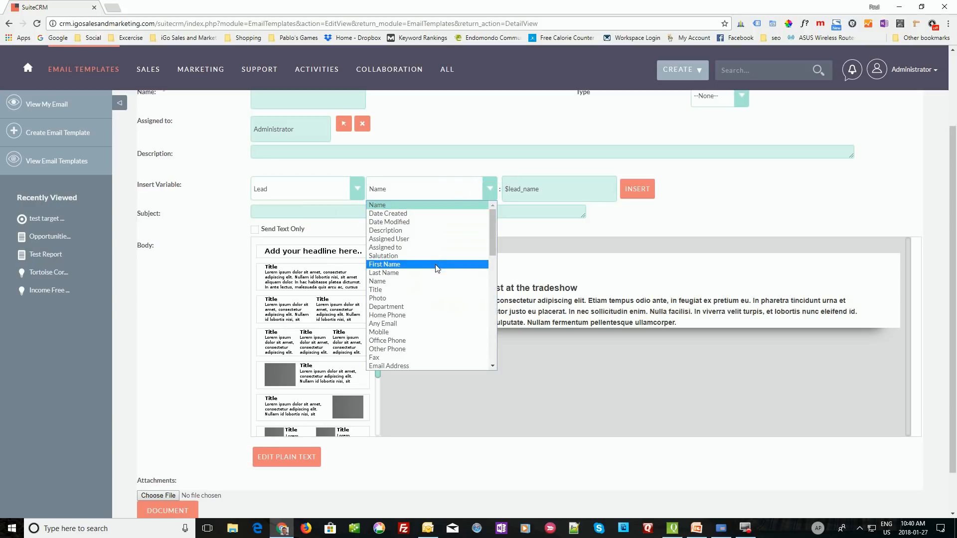
pyautogui.click(436, 265)
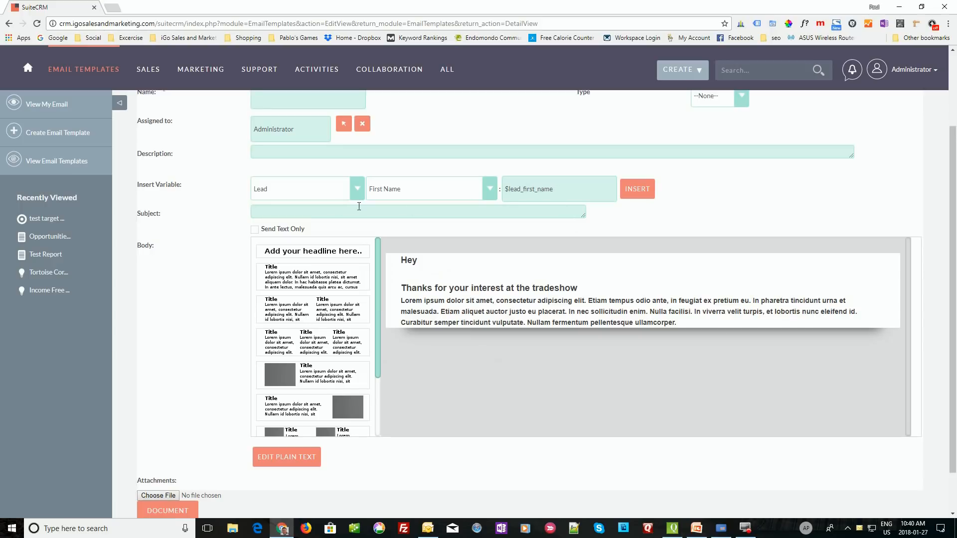
pyautogui.click(439, 260)
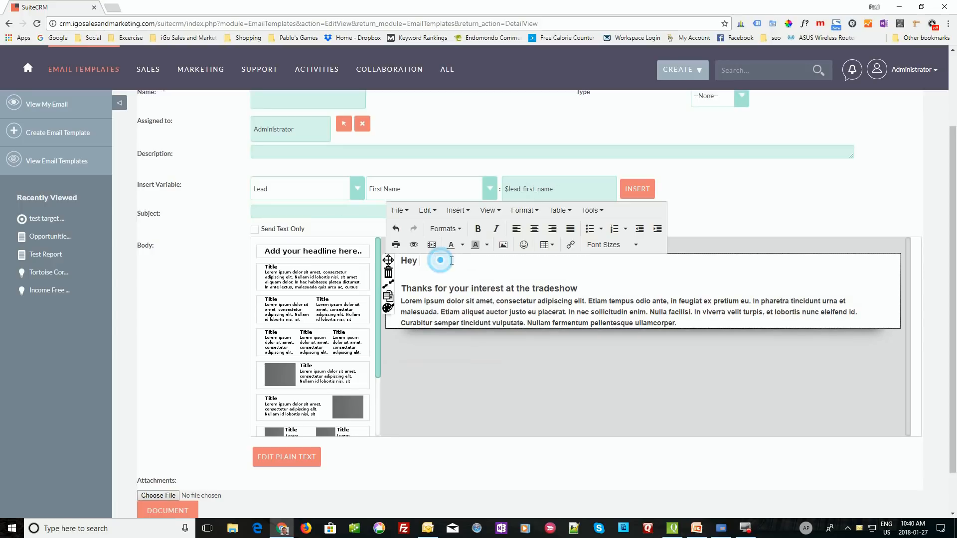
pyautogui.click(785, 195)
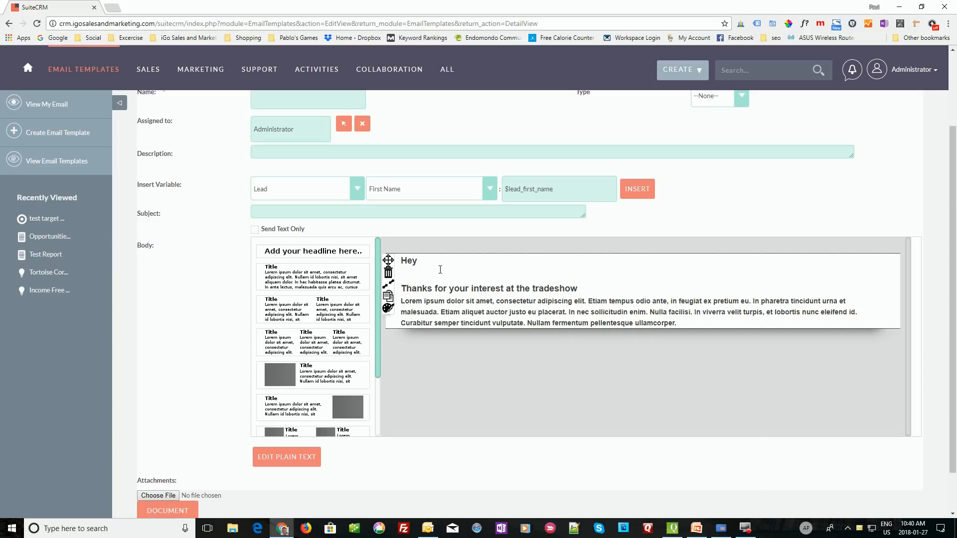
# Step: Insert the Contact/Lead/Target First Name variable after "Hey" so the greeting reads "Hey $contact_first_name,"
pyautogui.click(358, 189)
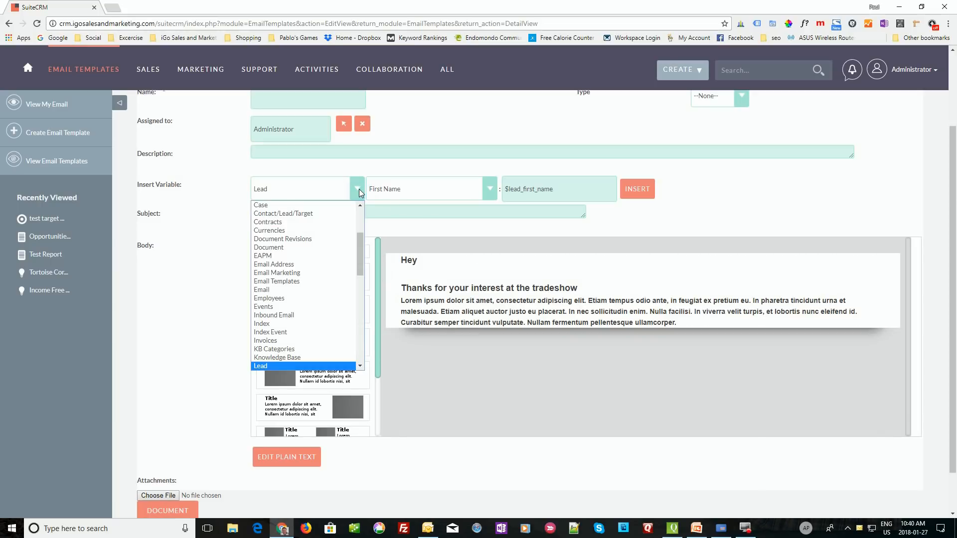
pyautogui.click(303, 218)
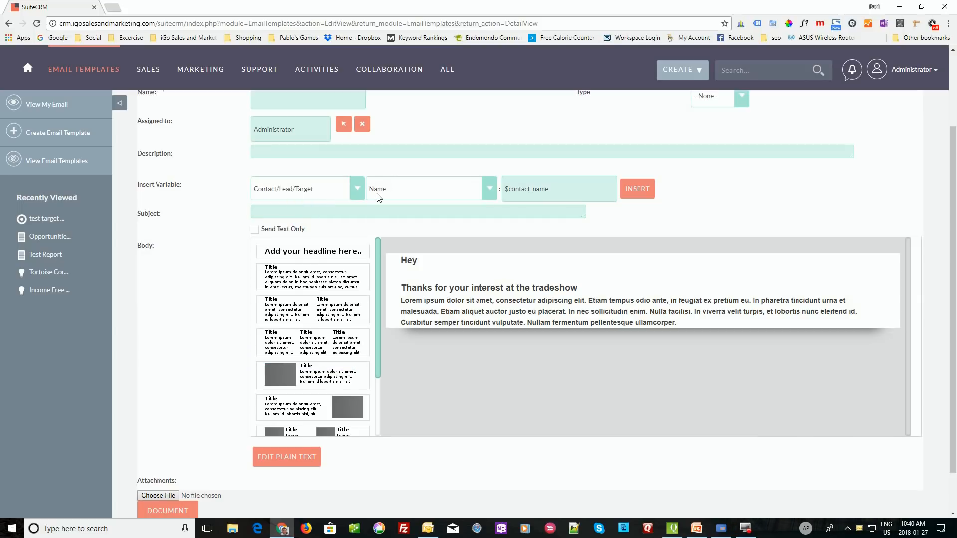
pyautogui.click(495, 191)
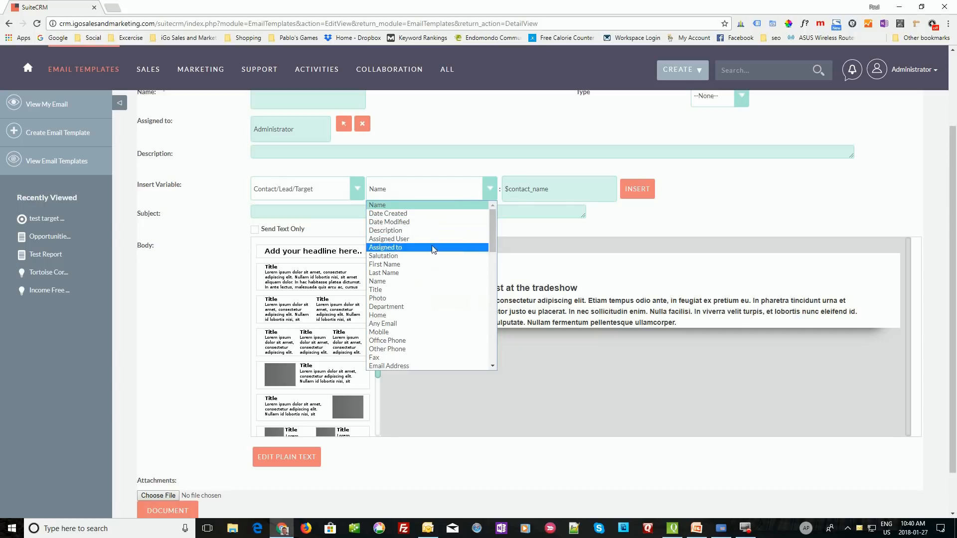
pyautogui.click(420, 266)
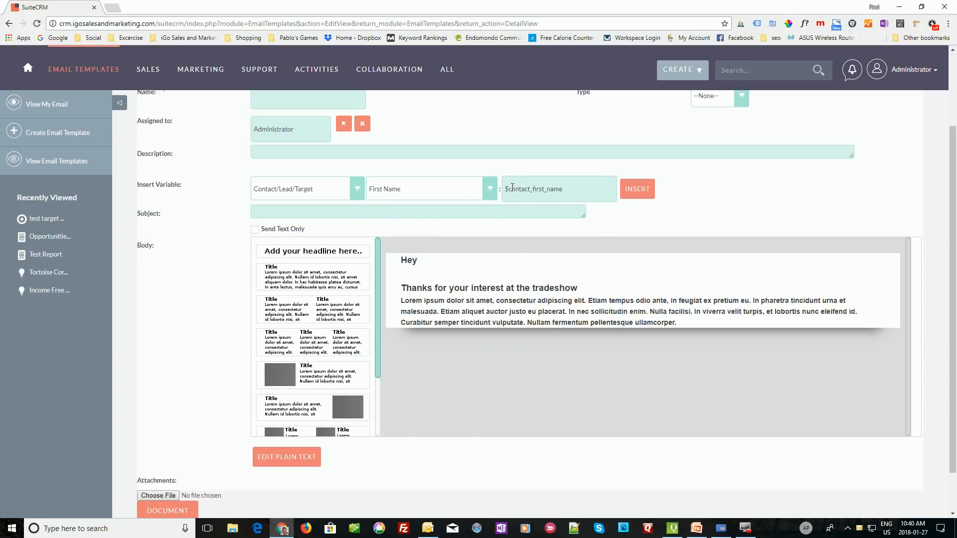
pyautogui.click(452, 262)
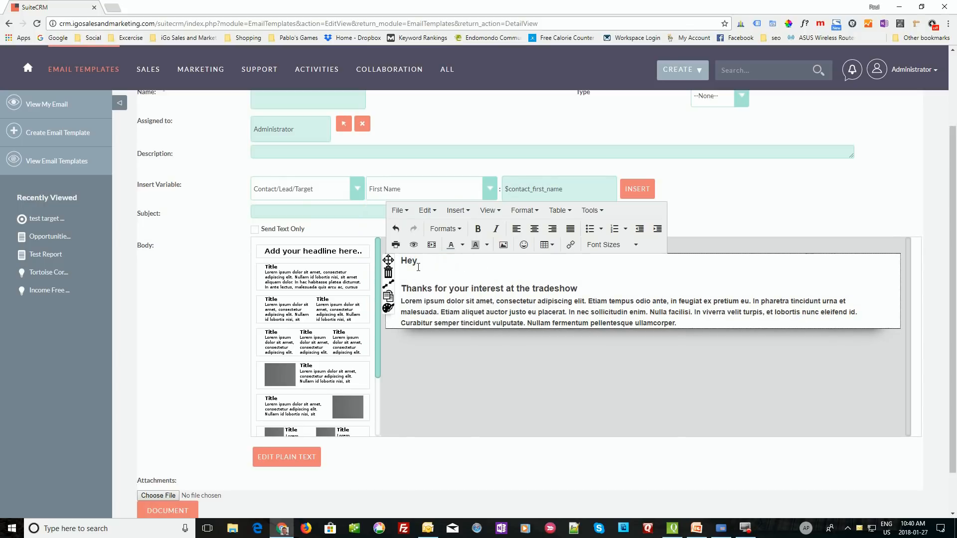
pyautogui.click(636, 189)
pyautogui.click(776, 202)
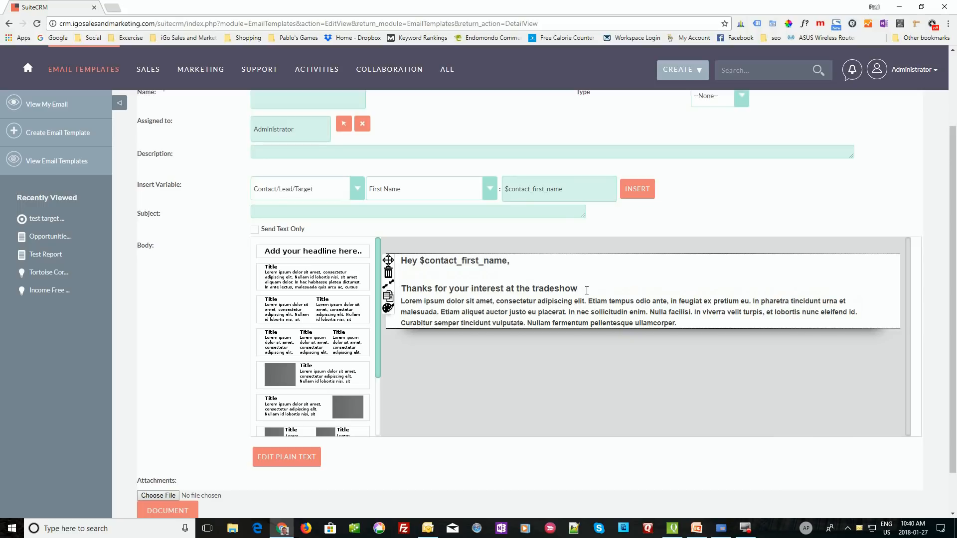
# Step: Add the block with an image beside a title and text below the tradeshow text in the template body
pyautogui.click(685, 324)
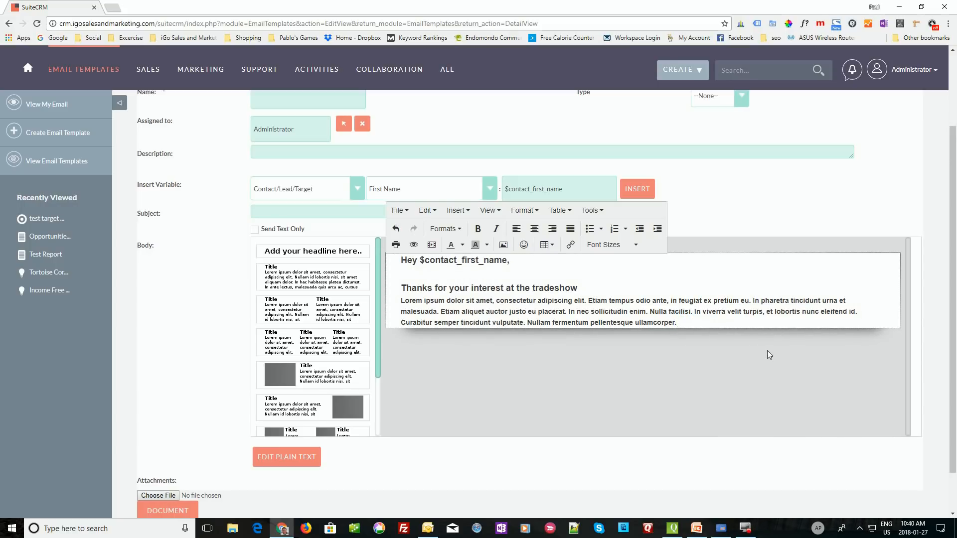
pyautogui.moveTo(818, 289)
pyautogui.scroll(-1, 815, 197)
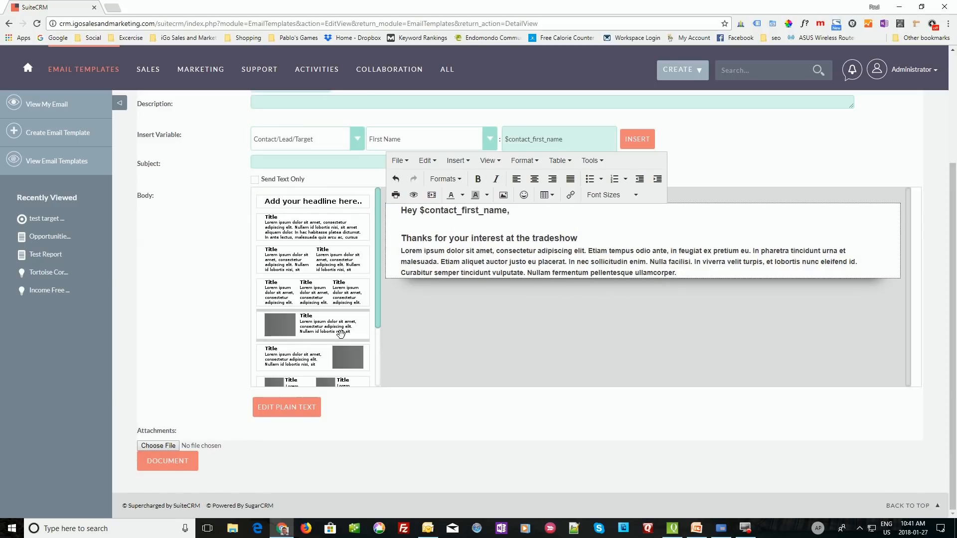
pyautogui.moveTo(323, 327); pyautogui.dragTo(469, 299)
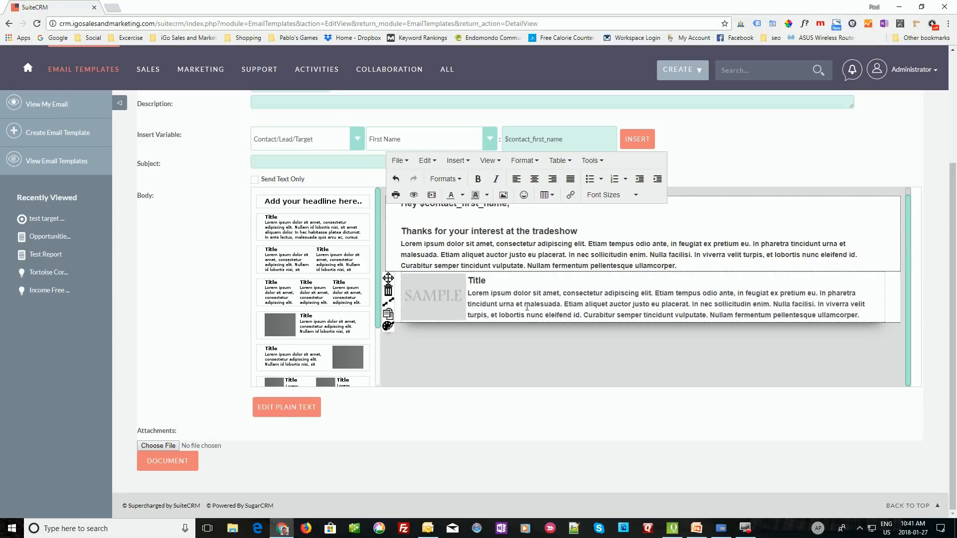
pyautogui.click(435, 300)
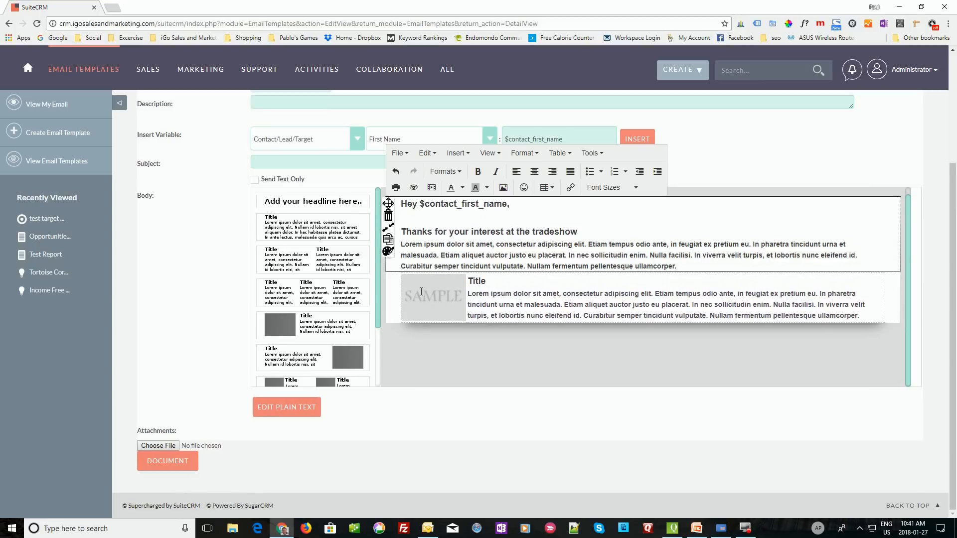
pyautogui.click(446, 302)
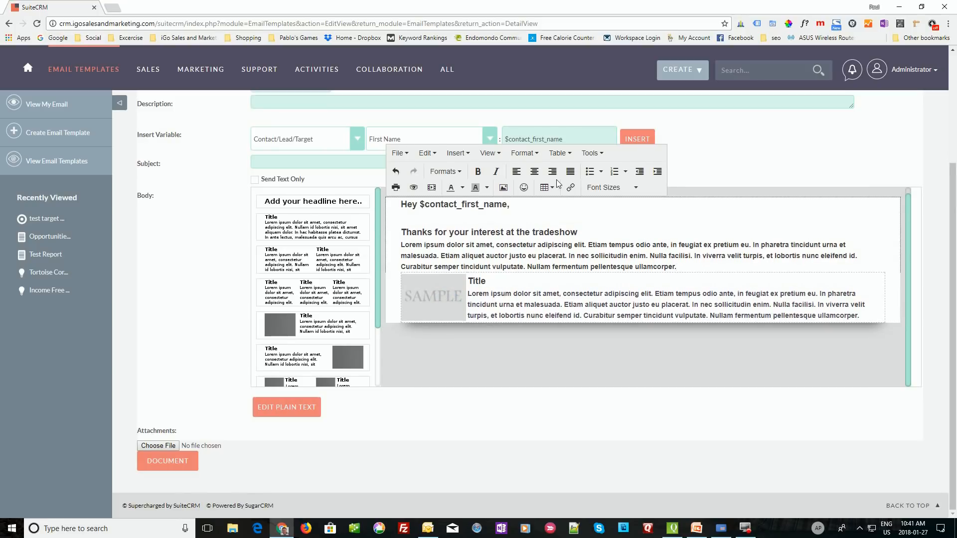
pyautogui.click(503, 189)
pyautogui.click(499, 259)
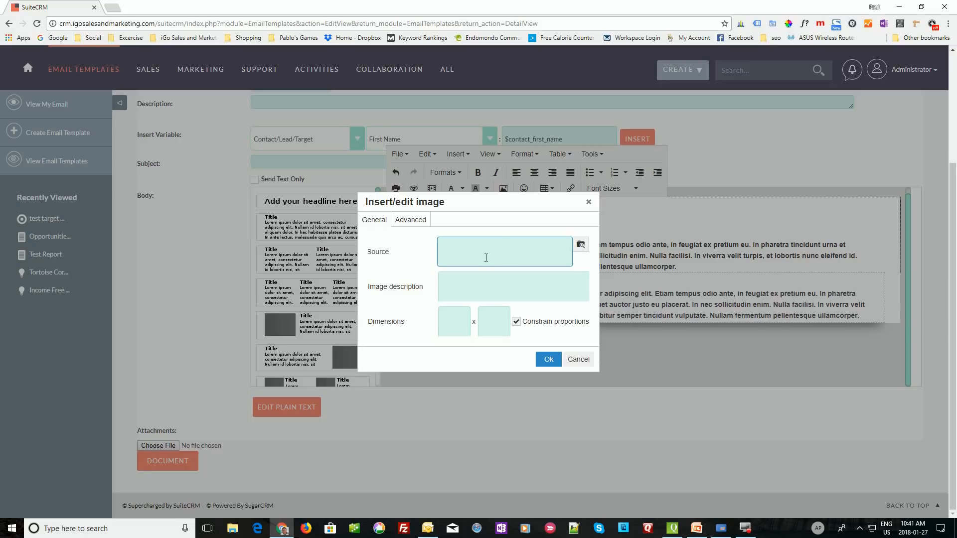
pyautogui.click(589, 203)
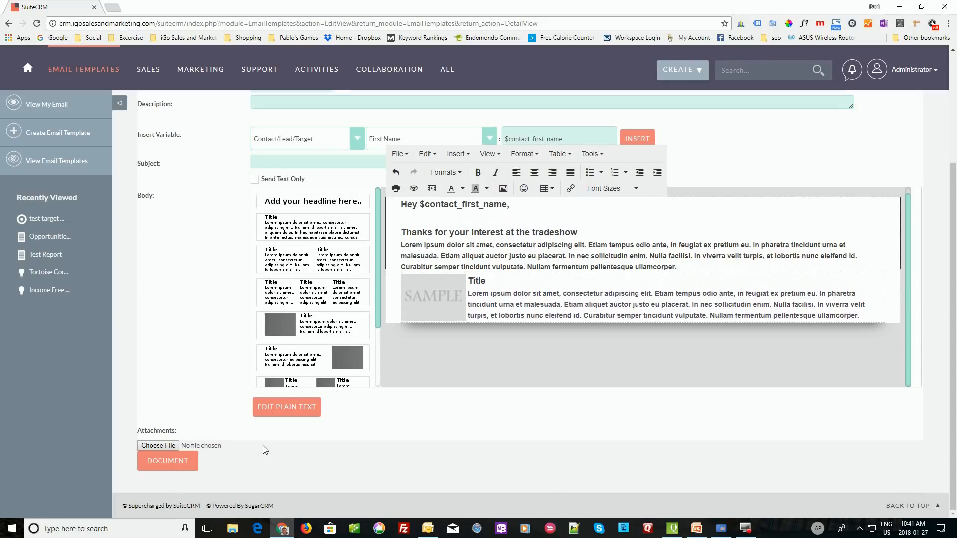
# Step: Name the email template "Tradeshow follow up"
pyautogui.scroll(3, 230, 163)
pyautogui.click(257, 190)
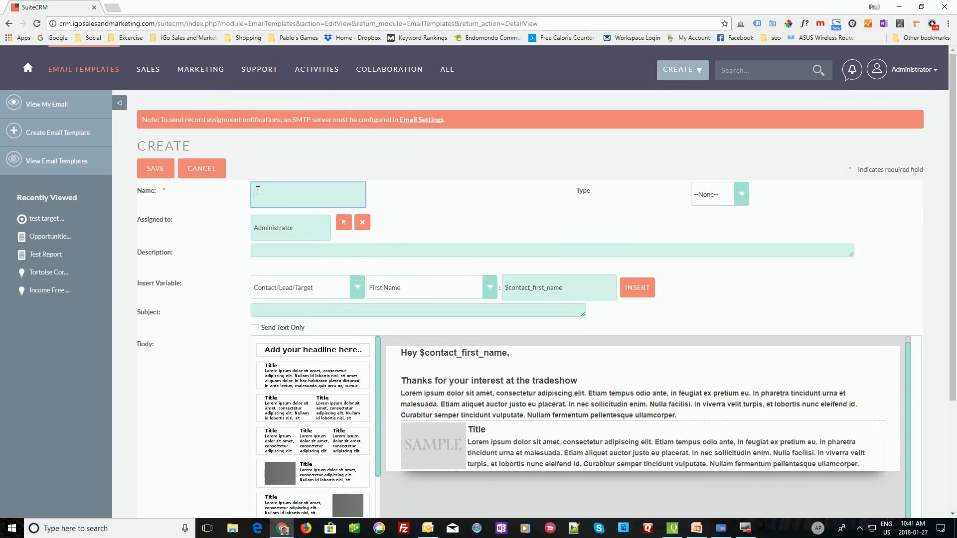
pyautogui.write('Thadeshow')
pyautogui.write('follow up')
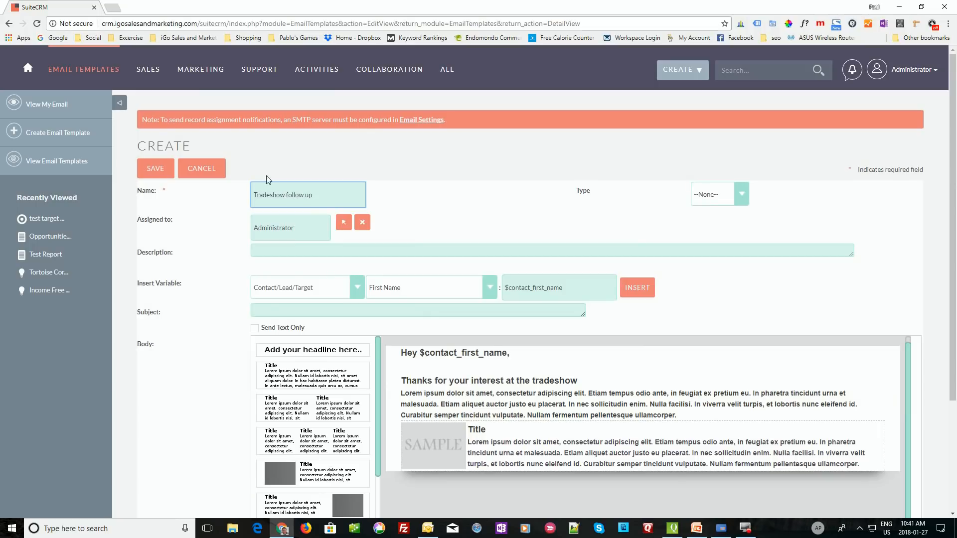
pyautogui.click(449, 178)
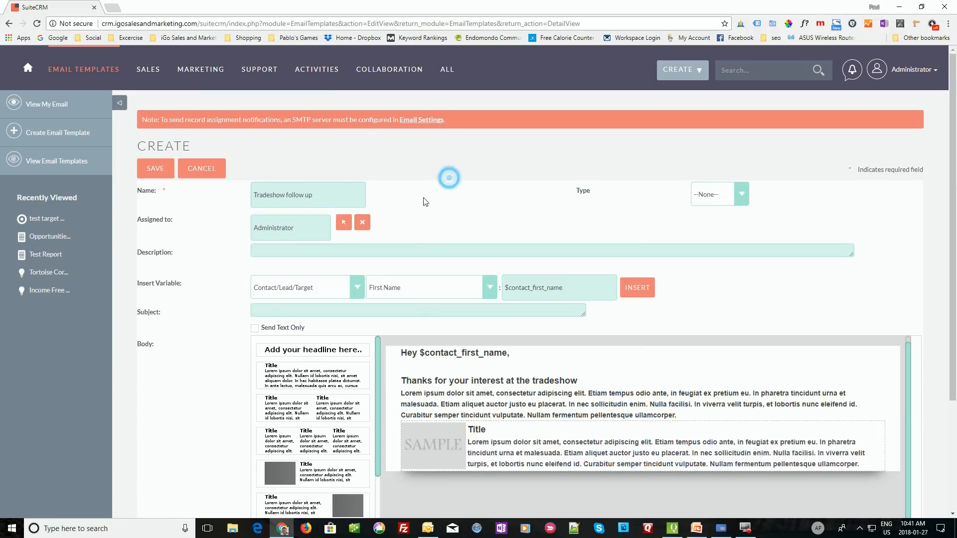
# Step: Set the template's description to "To be sent to lead from the ABC Tradeshow." and its subject to "Nice to meet you."
pyautogui.click(282, 252)
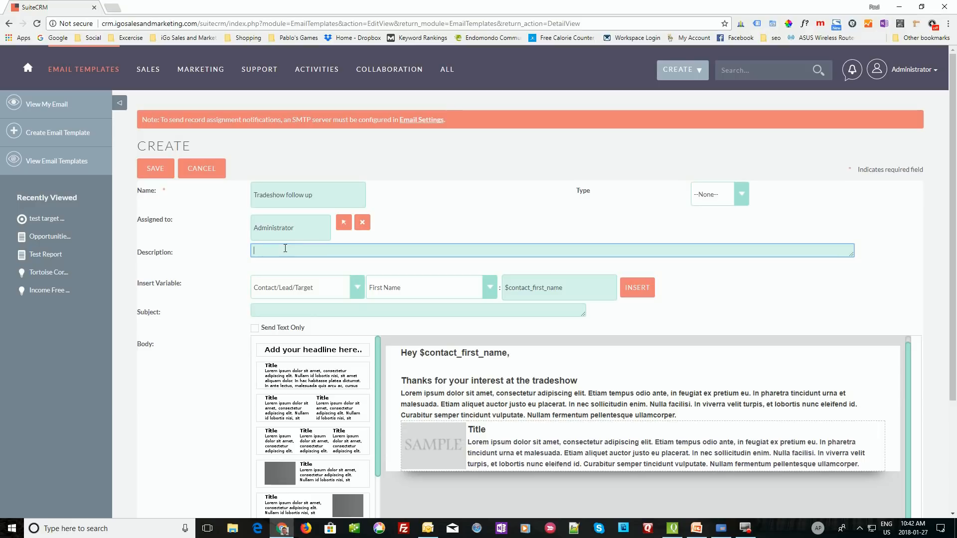
pyautogui.write('o be sent to lead from the ABC Tradeshow')
pyautogui.click(277, 314)
pyautogui.write('Nice to meet you.')
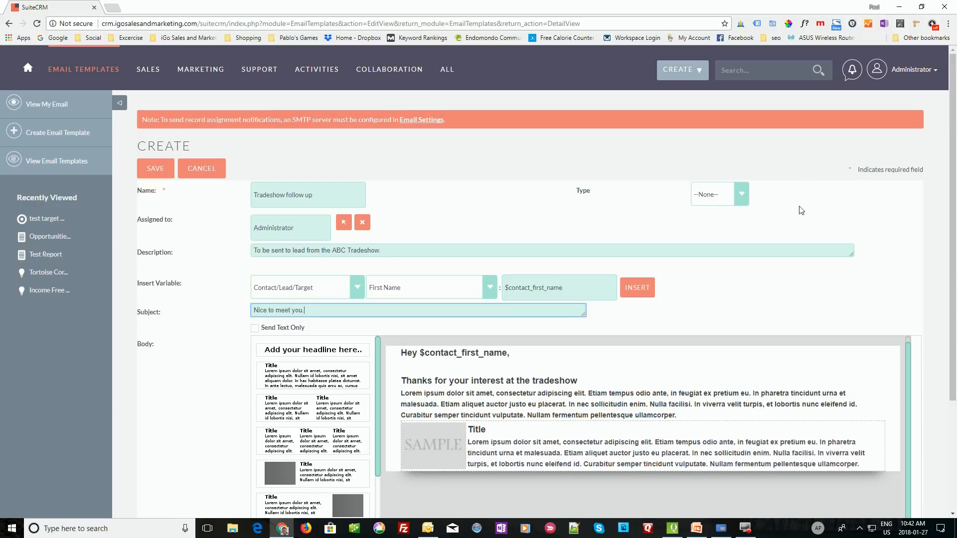
# Step: Save the email template and review the saved record with its body
pyautogui.scroll(-2, 788, 224)
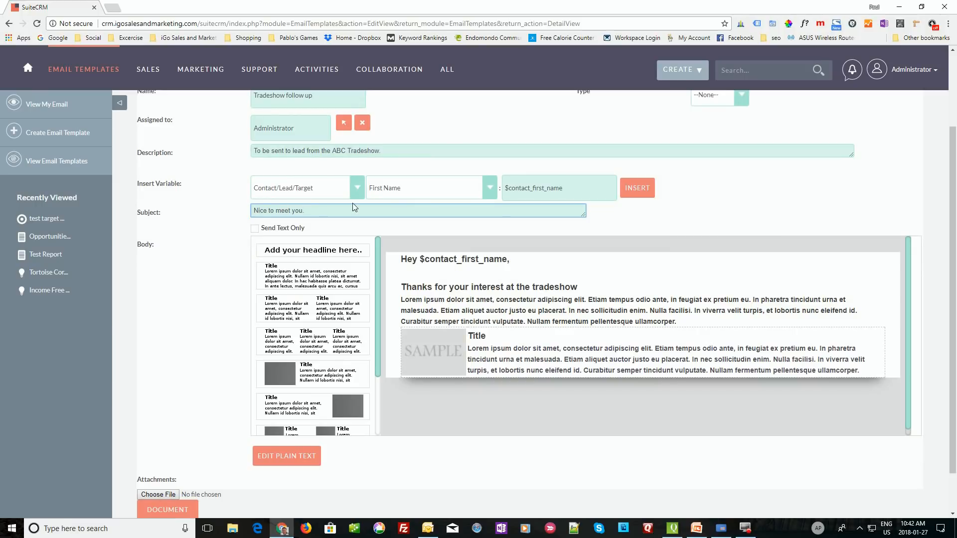
pyautogui.moveTo(534, 350)
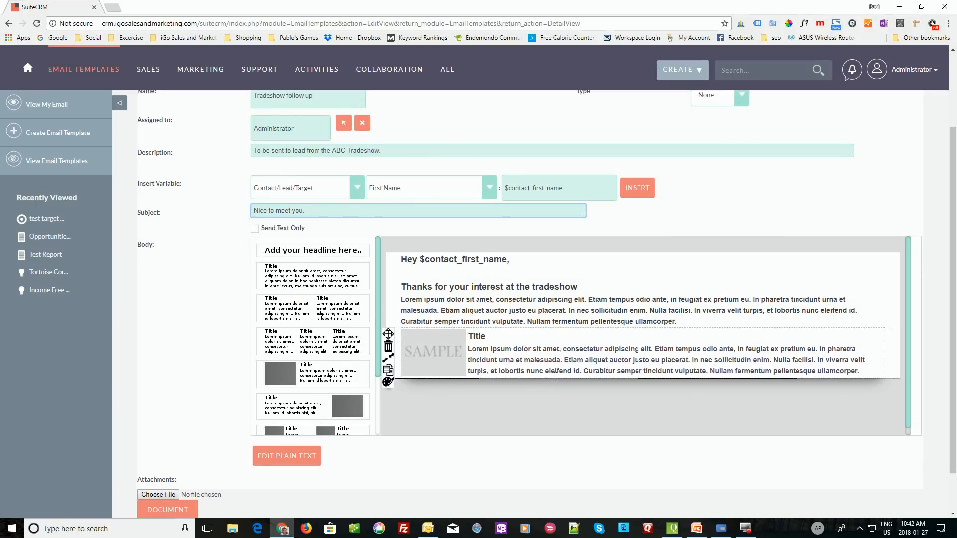
pyautogui.scroll(2, 554, 376)
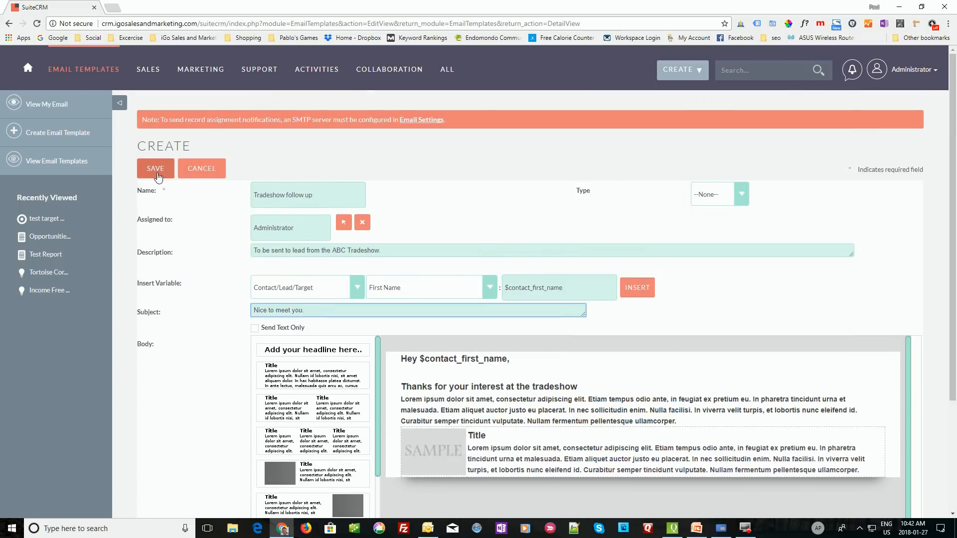
pyautogui.click(159, 172)
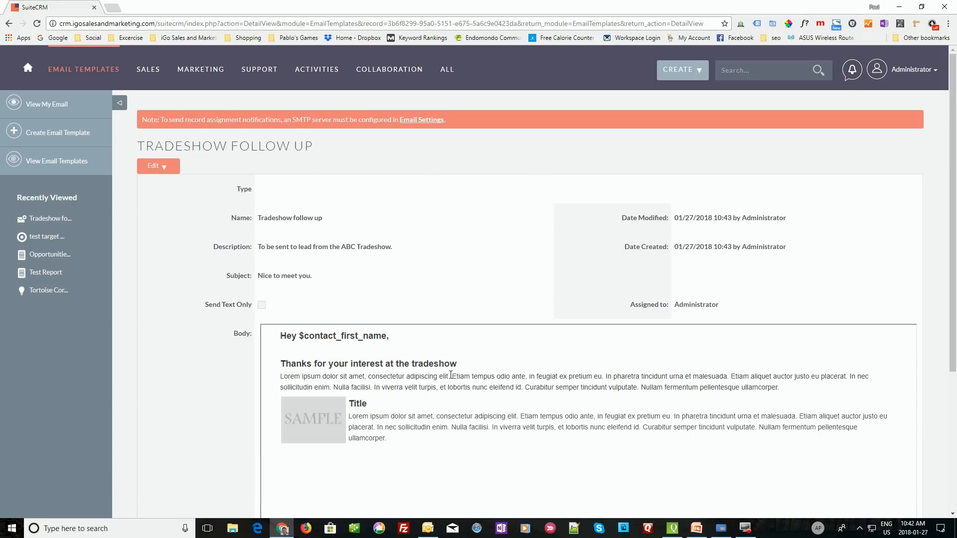
pyautogui.scroll(-2, 493, 257)
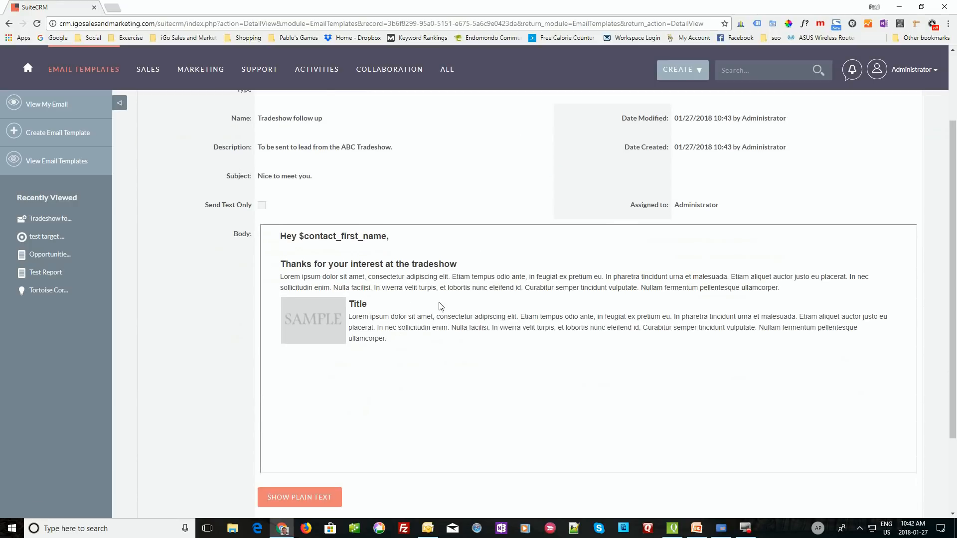
pyautogui.scroll(2, 442, 299)
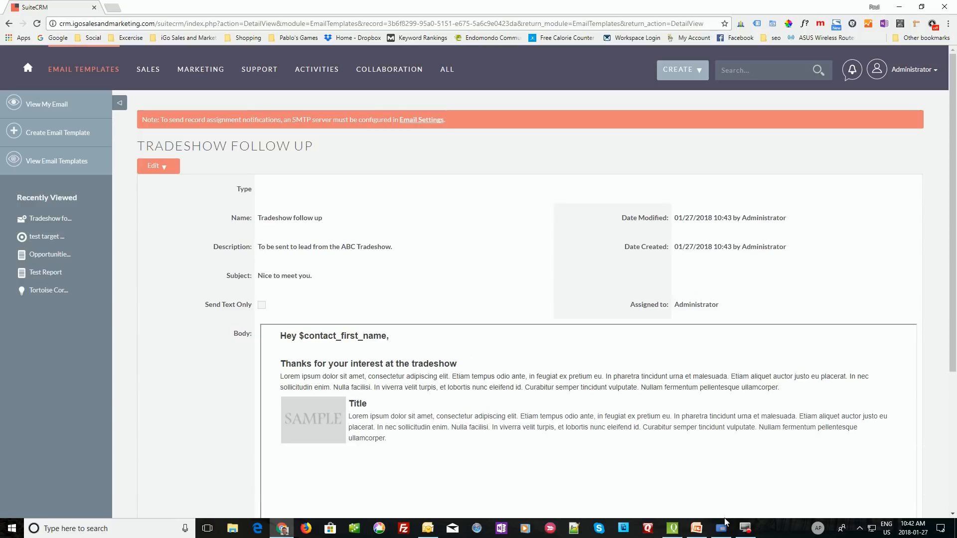
# Step: Check the task list on the "We Need..." slide in PowerPoint and return to SuiteCRM in Chrome
pyautogui.click(696, 529)
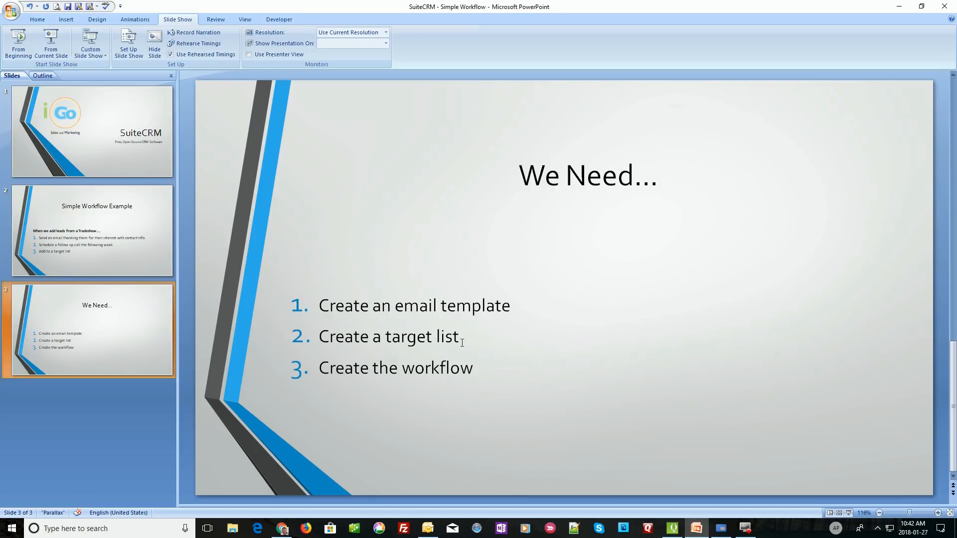
pyautogui.moveTo(740, 533)
pyautogui.click(699, 531)
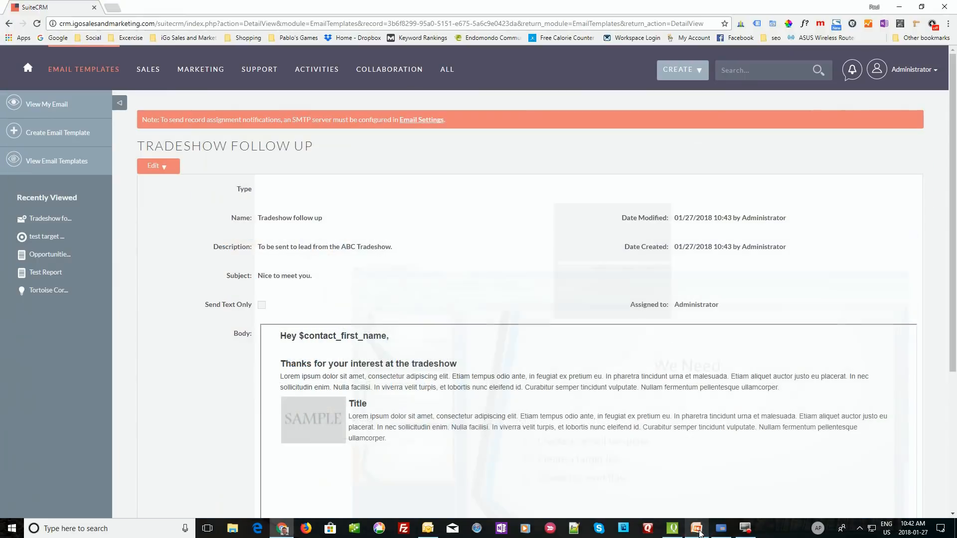
pyautogui.click(721, 529)
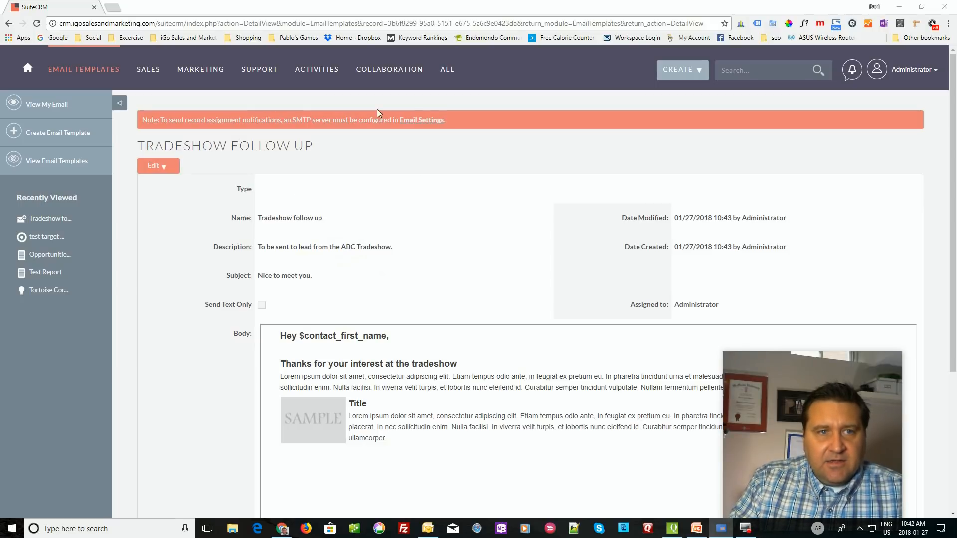
# Step: Go to the Target Lists module and start a new target list record
pyautogui.moveTo(441, 82)
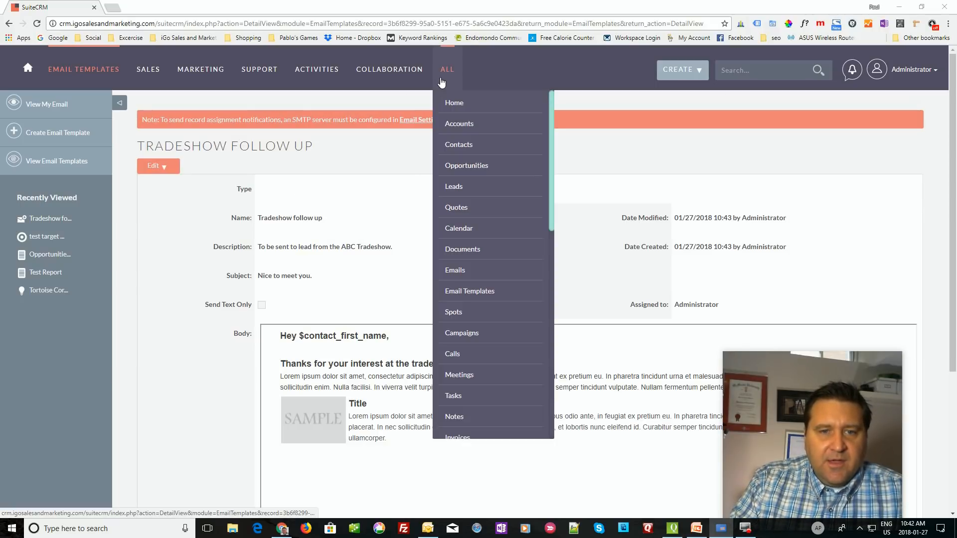
pyautogui.moveTo(199, 75)
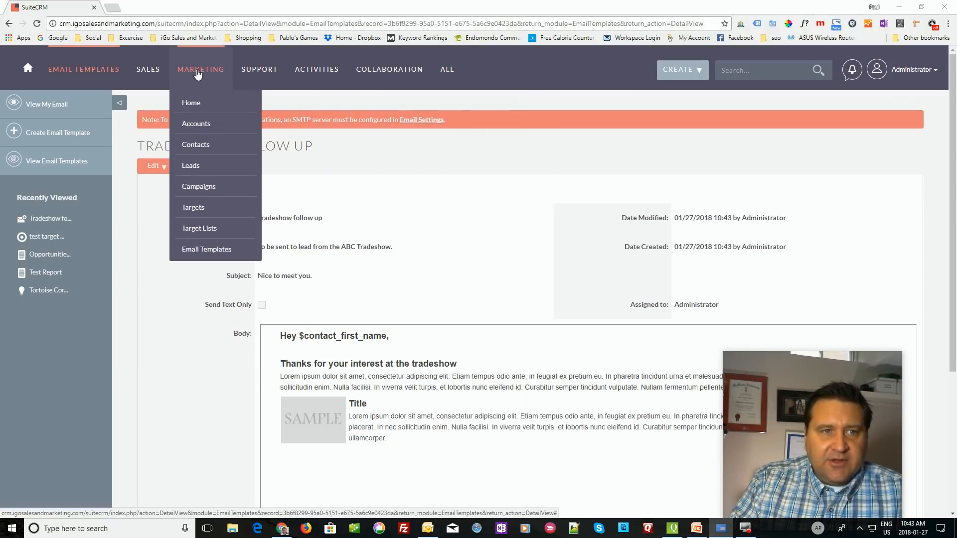
pyautogui.click(202, 228)
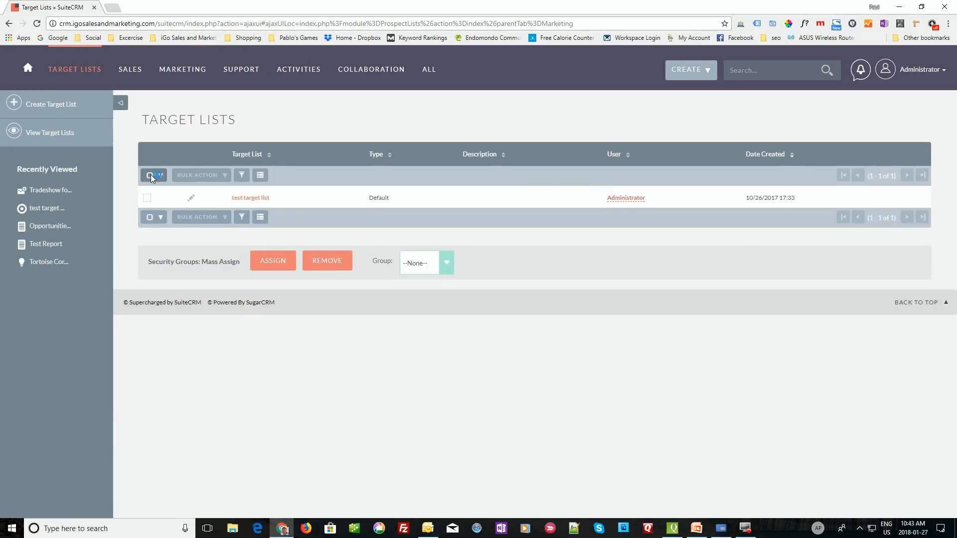
pyautogui.click(55, 110)
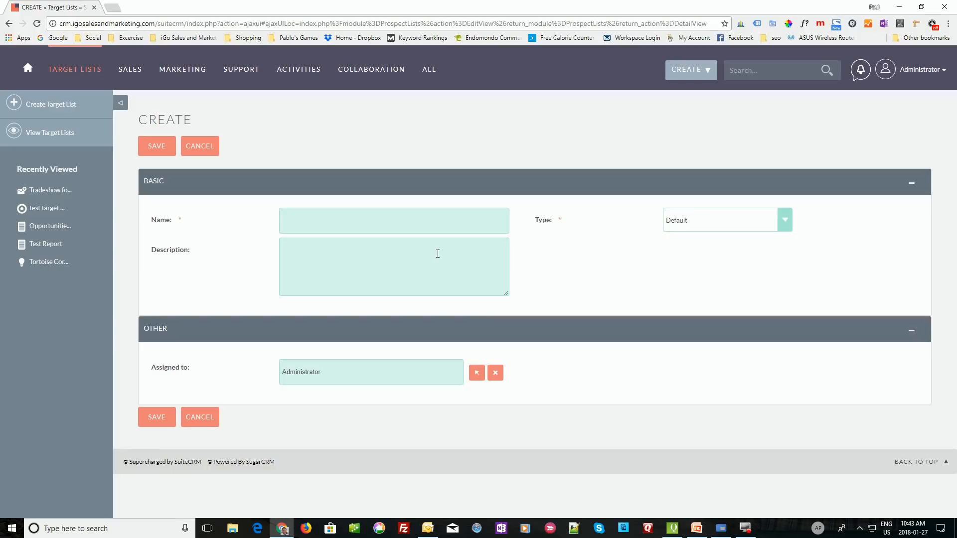
# Step: Name the target list "Tradeshow ABC Follow up", keeping the Default type, and save it
pyautogui.click(328, 218)
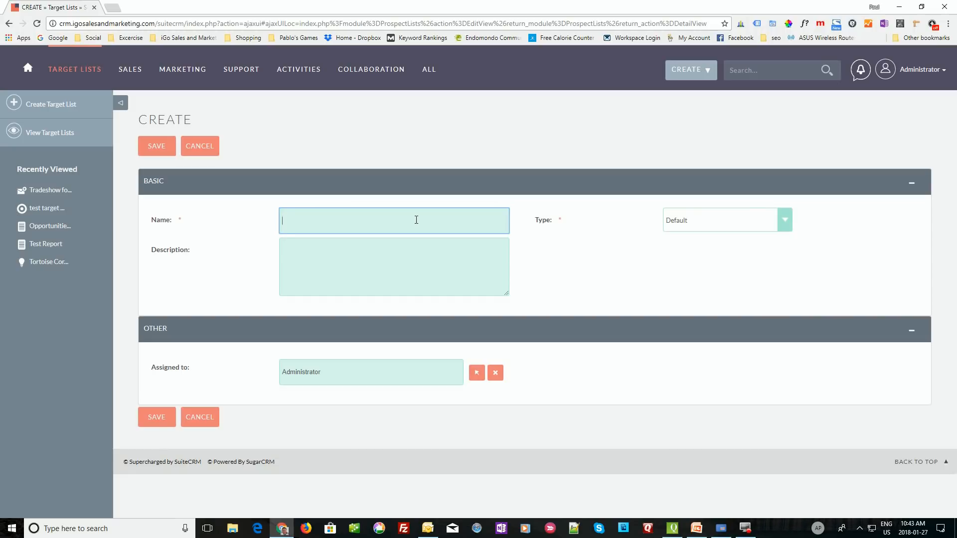
pyautogui.write('Tradew')
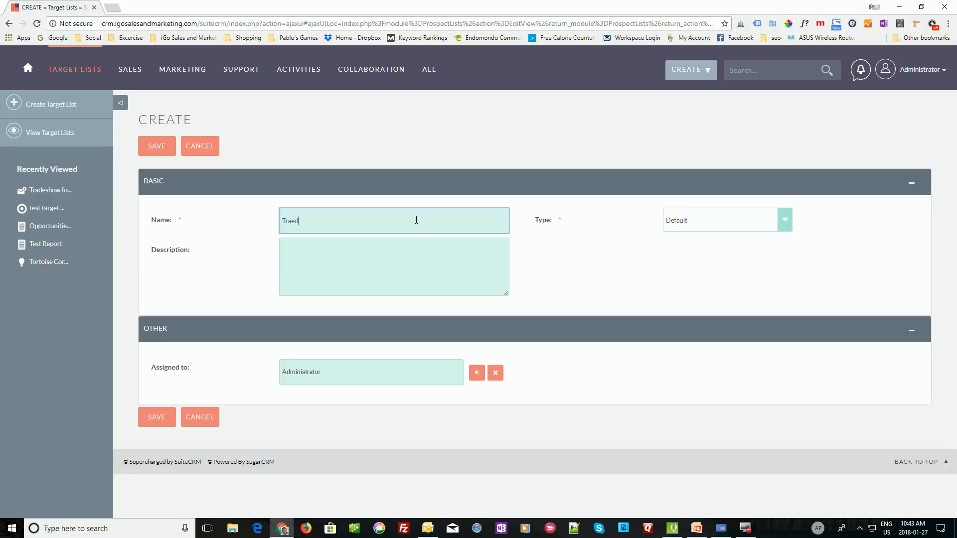
pyautogui.write('how ABc')
pyautogui.press('BackSpace')
pyautogui.write('C Follow up')
pyautogui.click(793, 222)
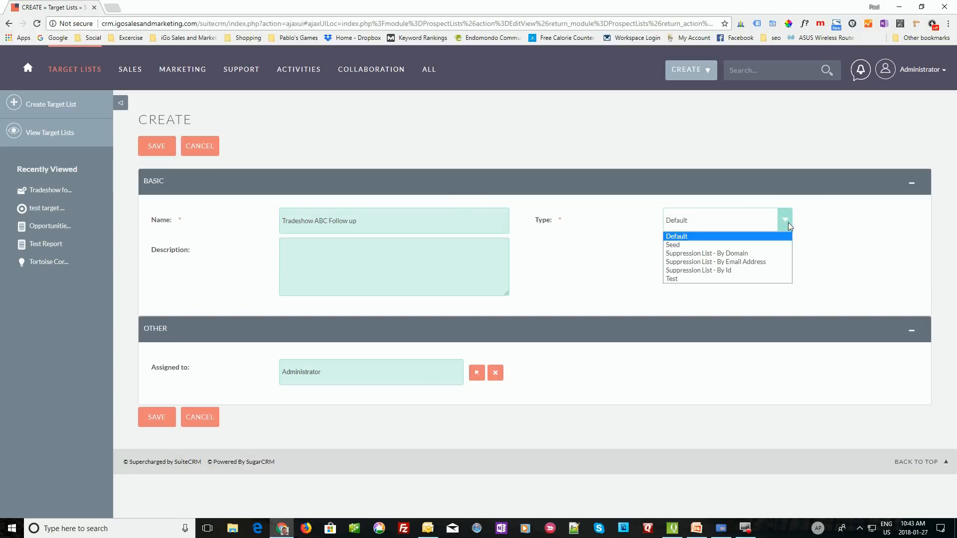
pyautogui.click(882, 238)
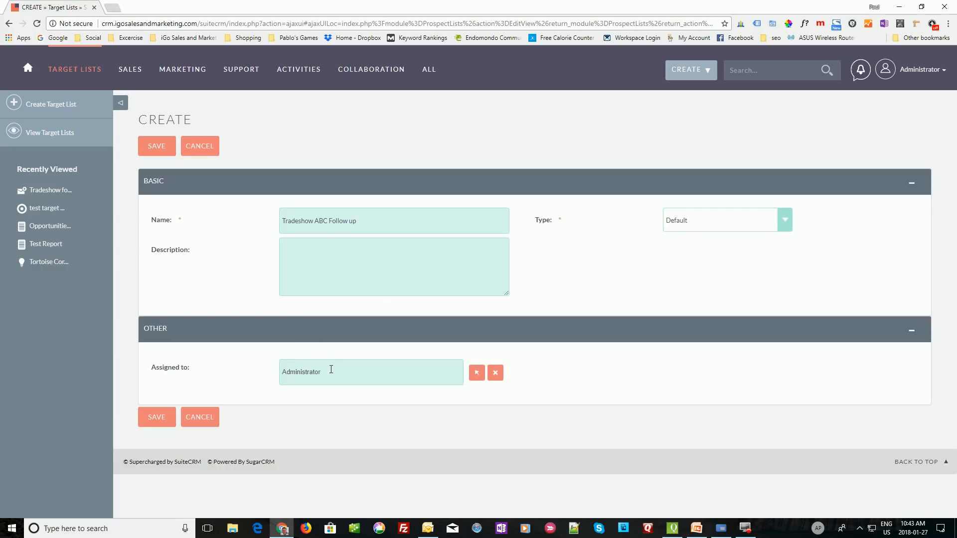
pyautogui.click(158, 419)
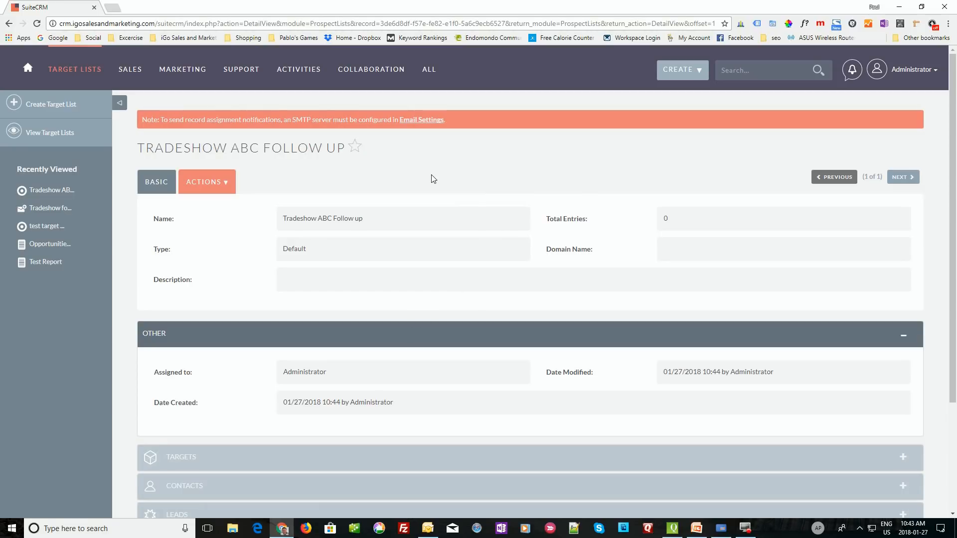
# Step: Review the saved target list's details and its related record sections, such as Targets, Contacts and Leads
pyautogui.scroll(-1, 410, 276)
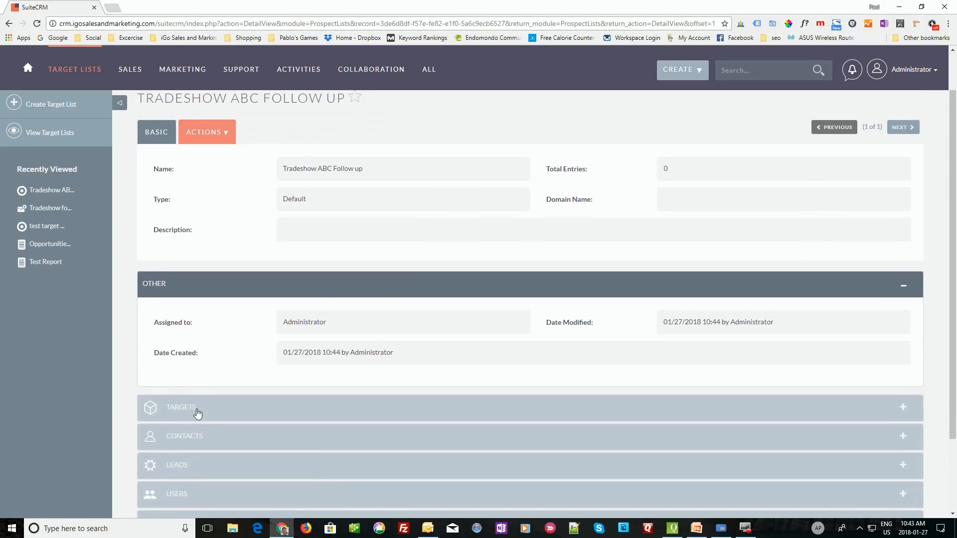
pyautogui.scroll(-2, 199, 416)
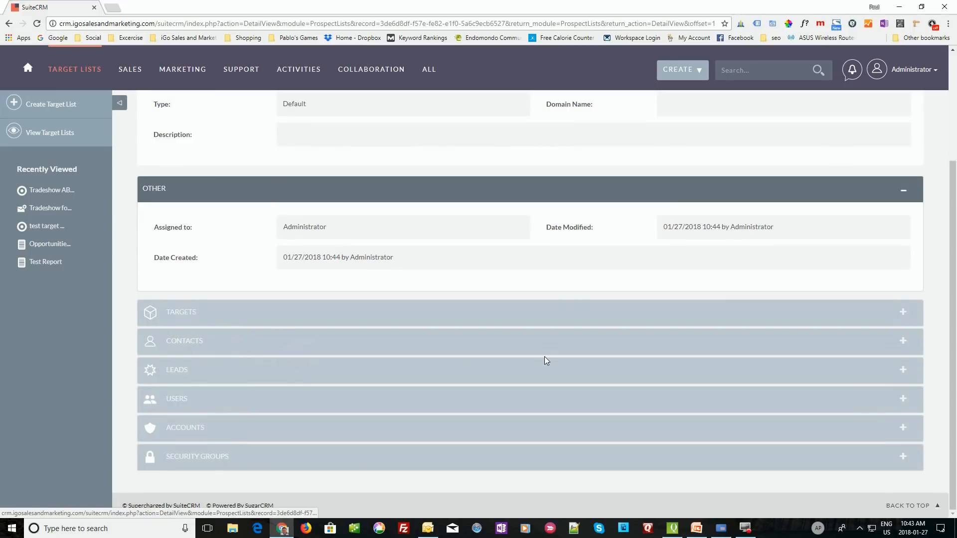
pyautogui.scroll(2, 544, 357)
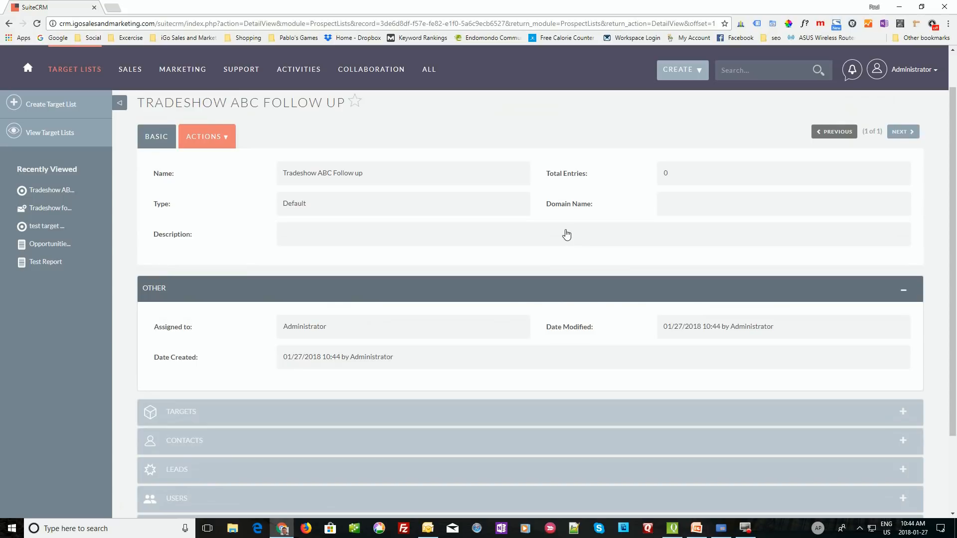
pyautogui.scroll(1, 460, 249)
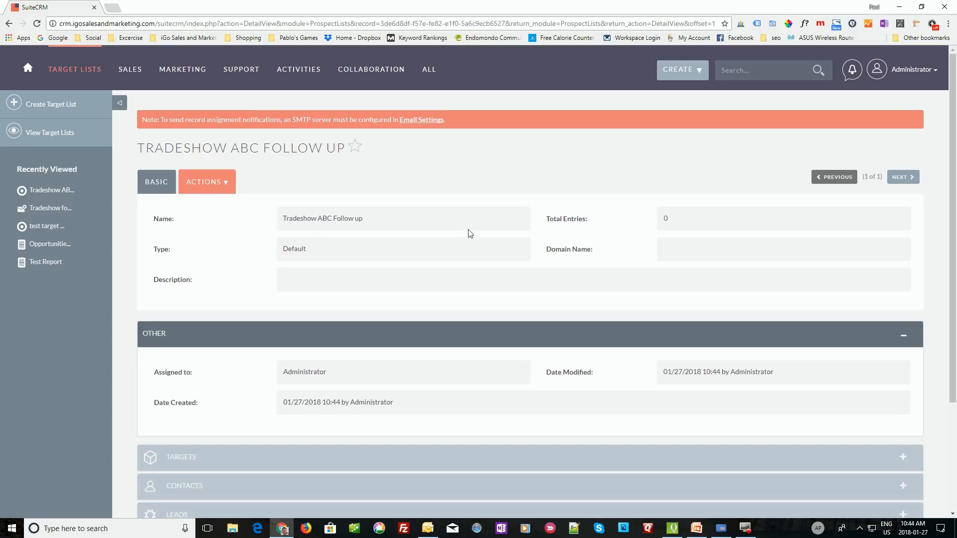
# Step: Go to the WorkFlow module and start a new workflow record
pyautogui.moveTo(427, 73)
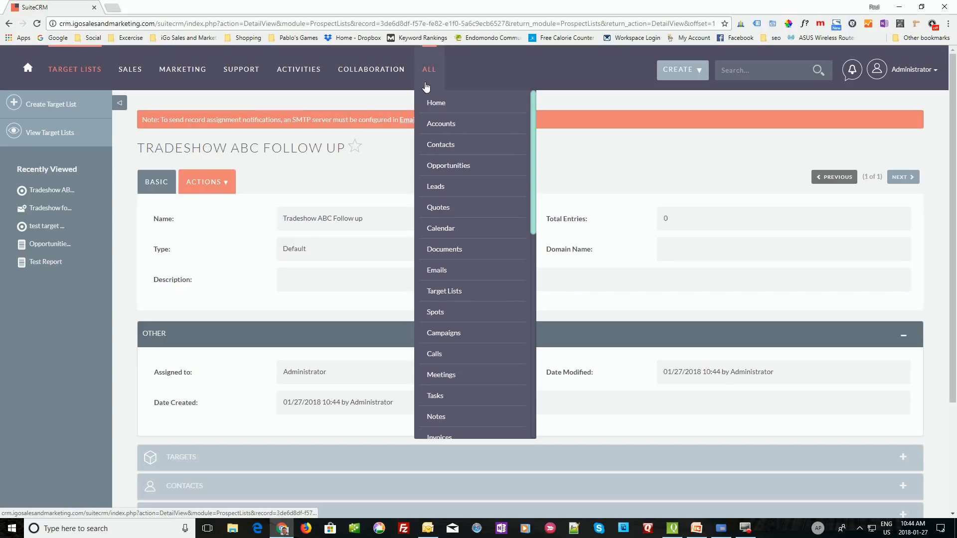
pyautogui.scroll(-9, 465, 300)
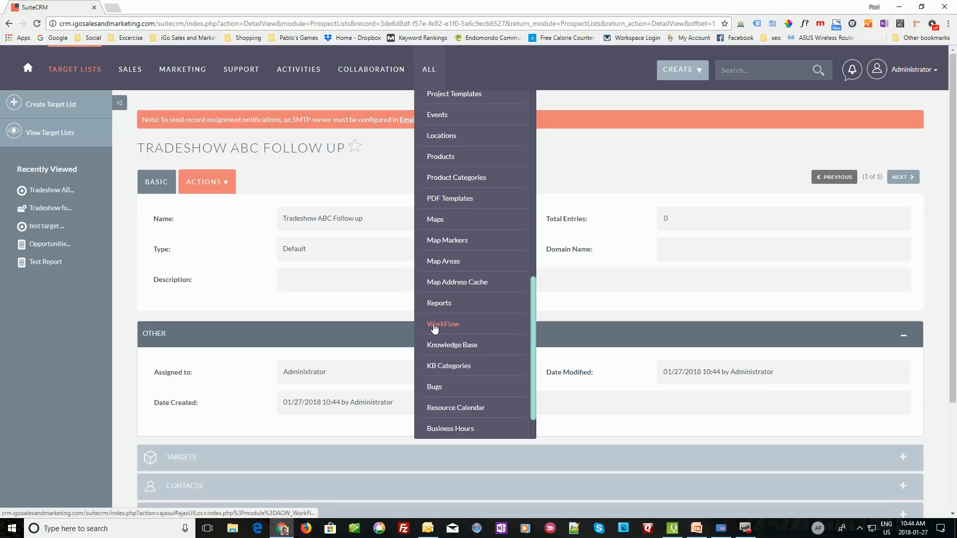
pyautogui.click(442, 324)
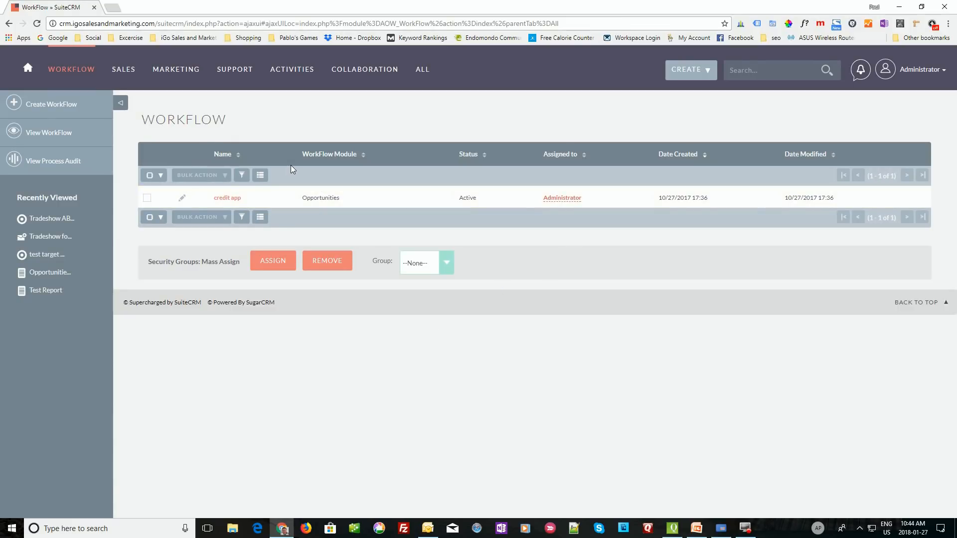
pyautogui.click(55, 104)
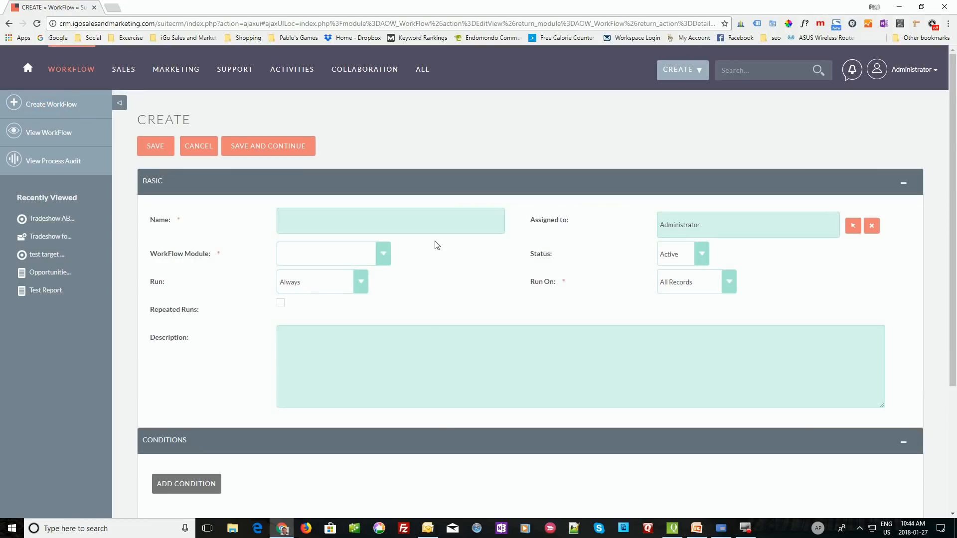
# Step: Name the workflow "Trade Show ABC Follow up" and set its WorkFlow Module to Leads
pyautogui.click(370, 219)
pyautogui.write('Tra')
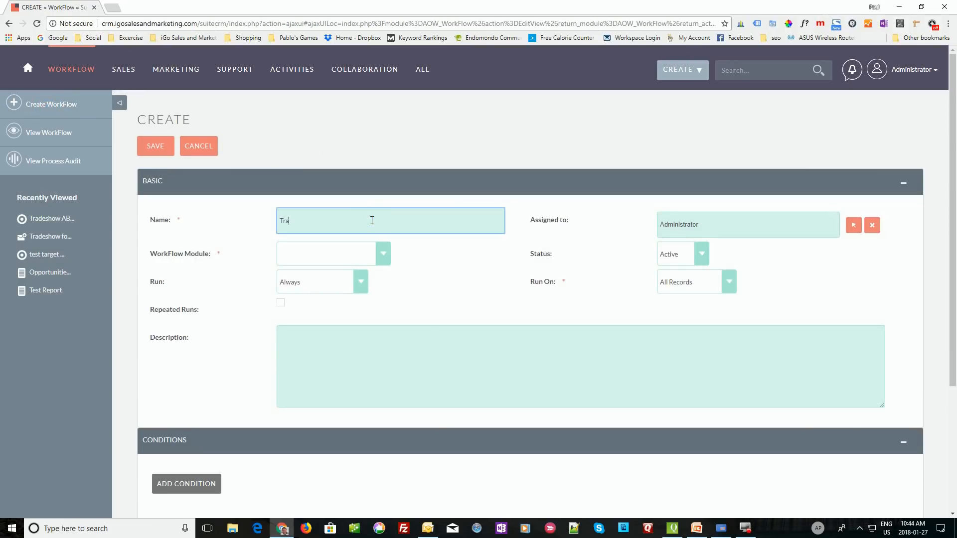
pyautogui.write('de Show ABC Follow up')
pyautogui.scroll(-1, 439, 231)
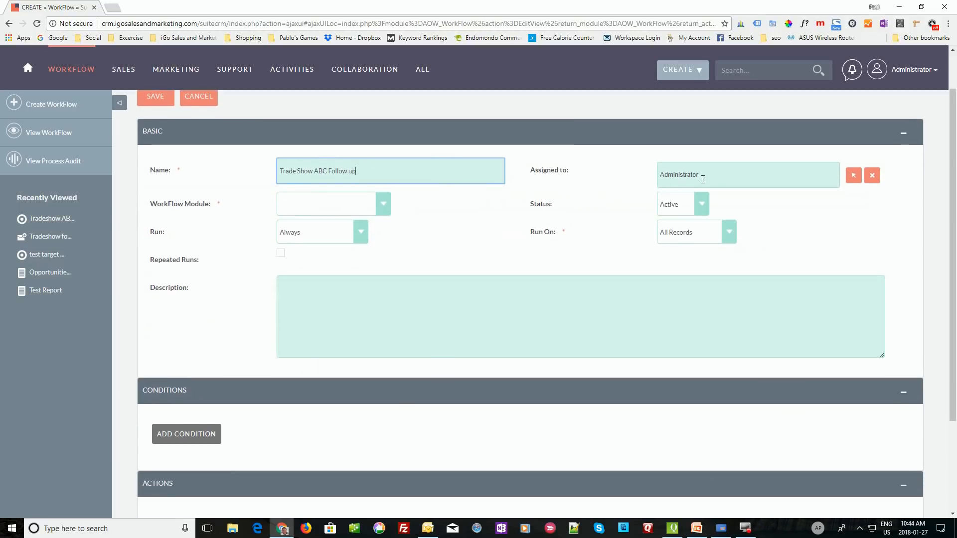
pyautogui.click(381, 204)
pyautogui.scroll(-3, 329, 287)
pyautogui.scroll(-2, 329, 287)
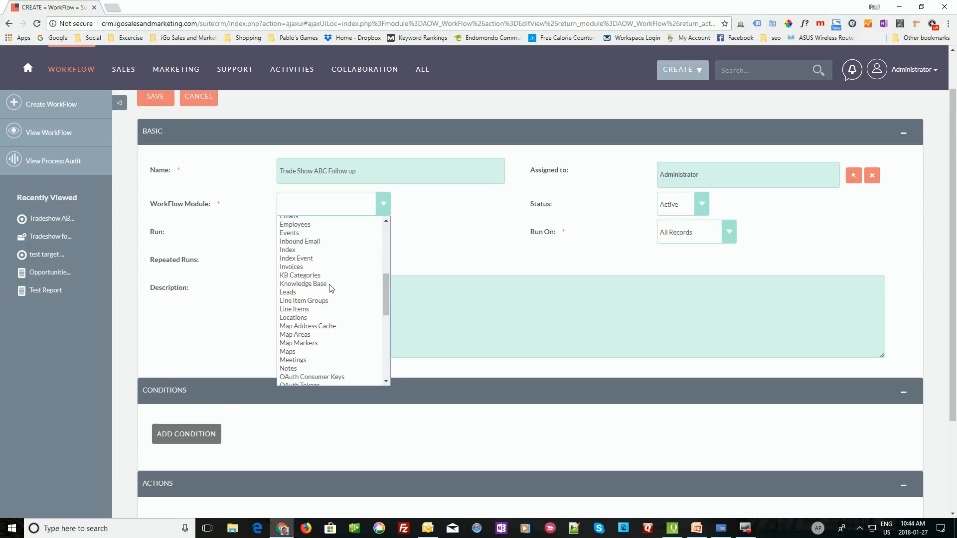
pyautogui.click(300, 294)
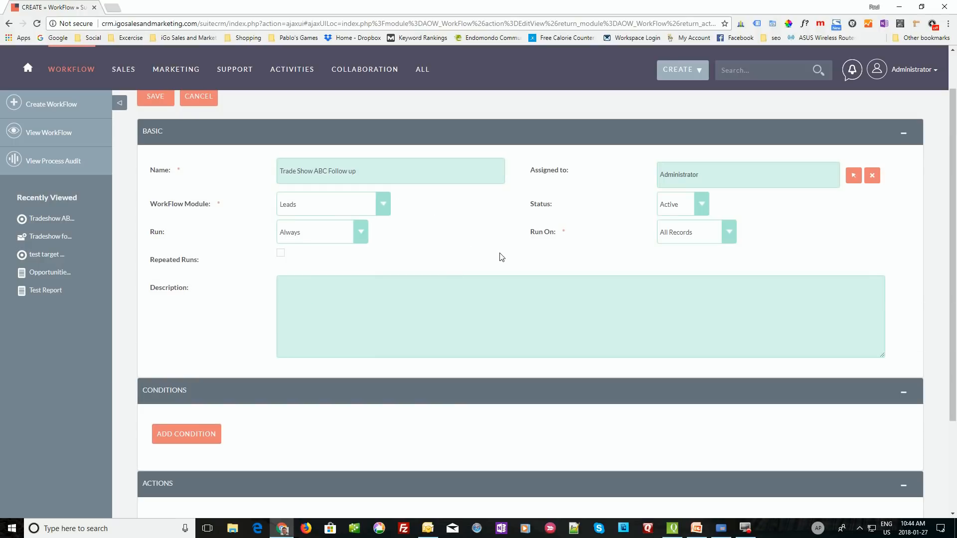
pyautogui.click(704, 204)
pyautogui.click(678, 231)
pyautogui.click(703, 203)
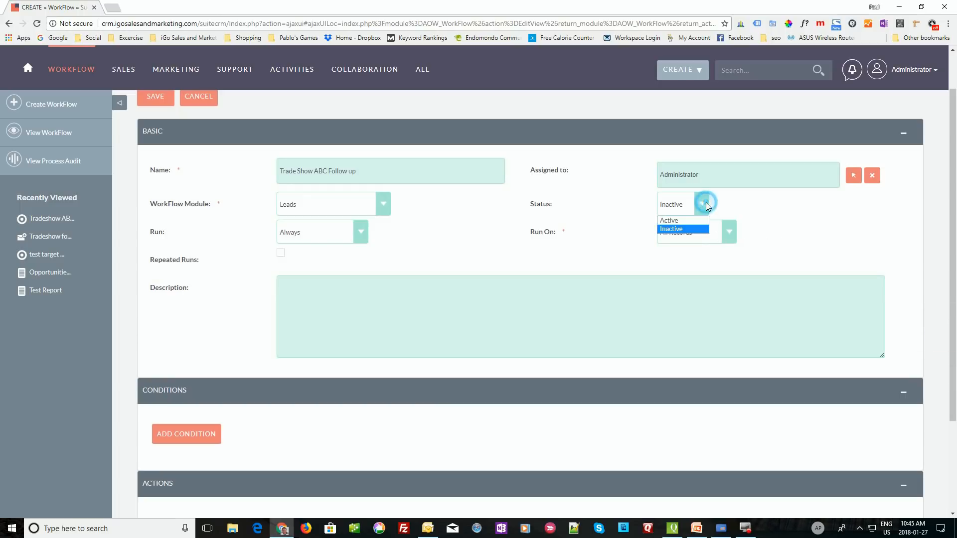
pyautogui.click(683, 220)
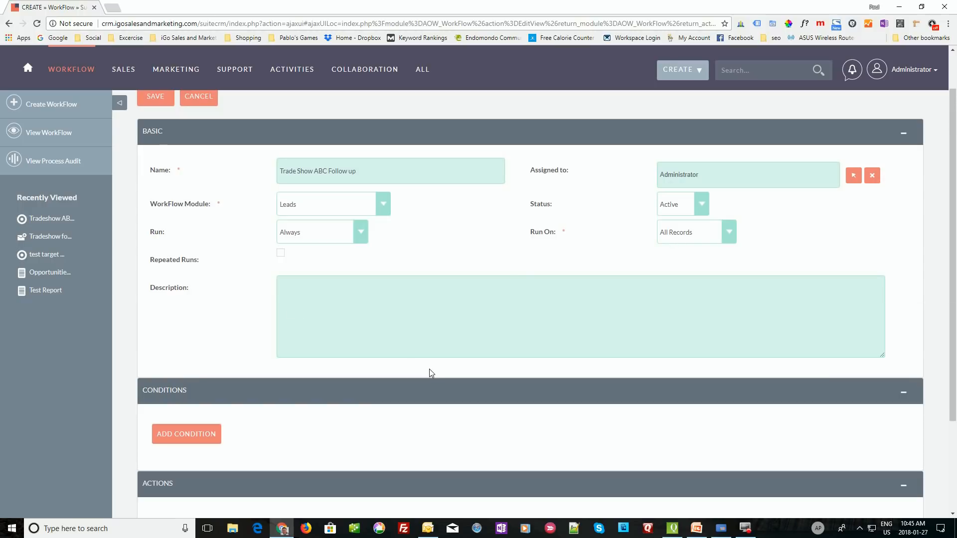
pyautogui.click(281, 252)
pyautogui.click(280, 253)
# Step: Set the workflow's Run option to Only In The Scheduler
pyautogui.click(359, 233)
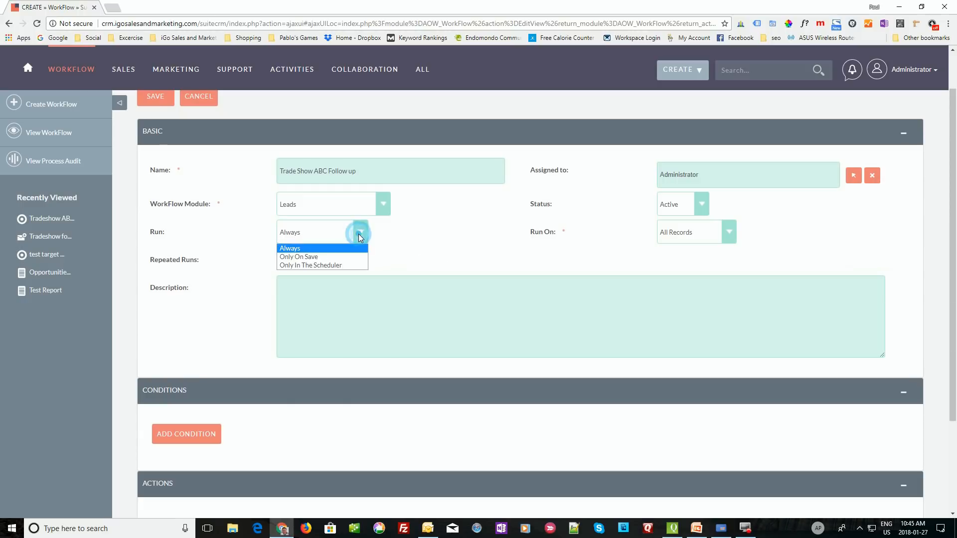
pyautogui.click(332, 265)
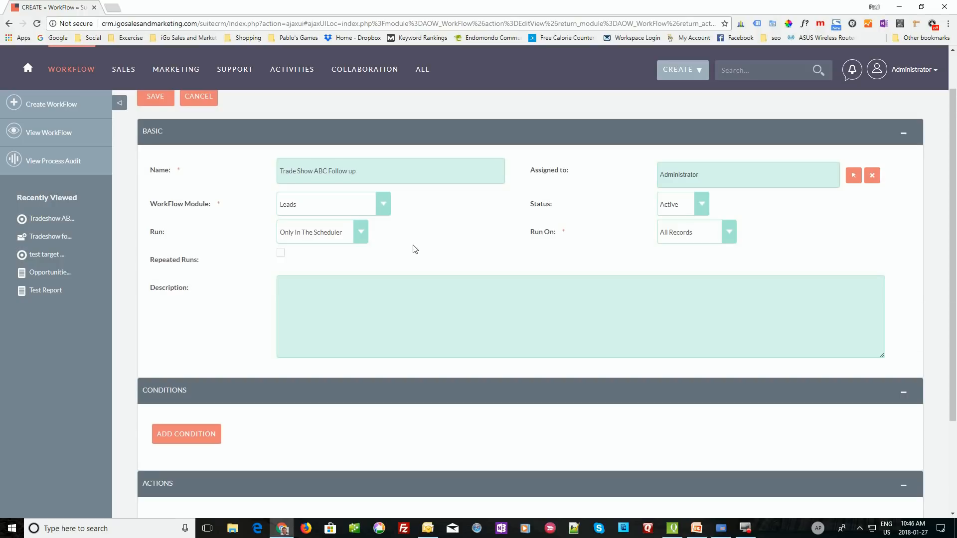
pyautogui.click(362, 229)
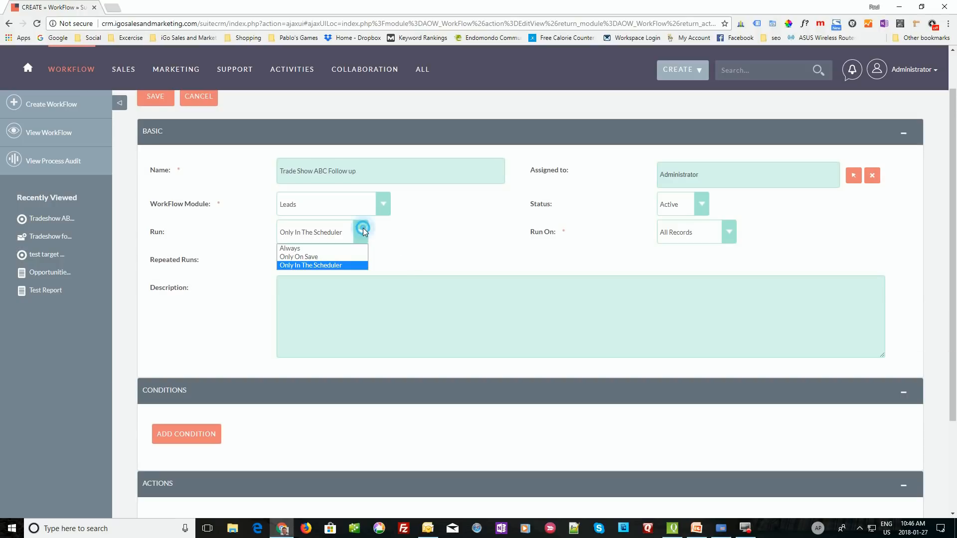
pyautogui.click(333, 257)
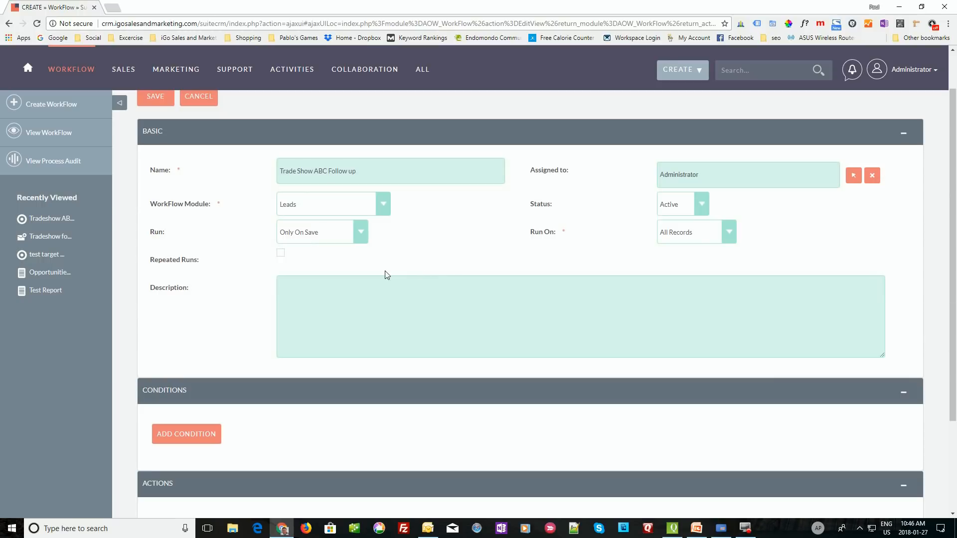
pyautogui.click(359, 232)
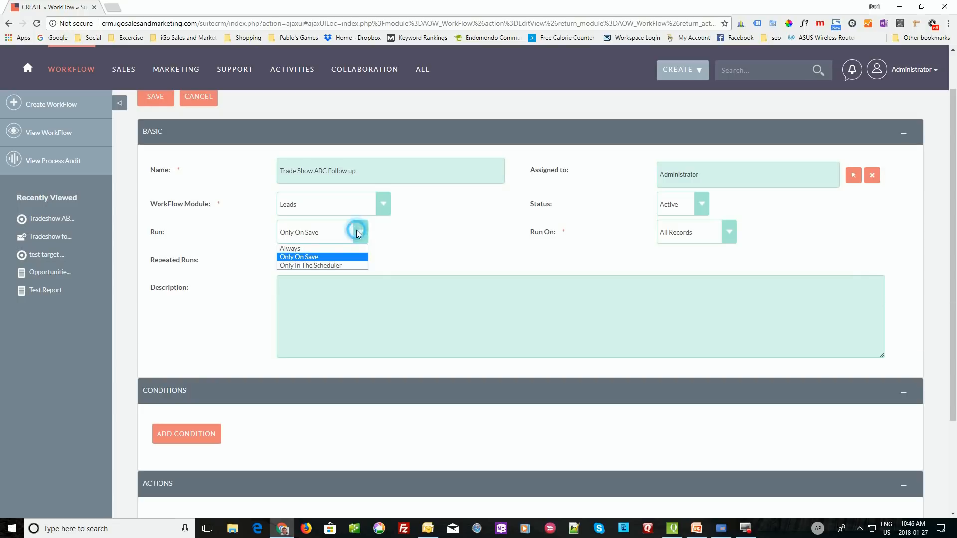
pyautogui.click(331, 263)
pyautogui.click(458, 243)
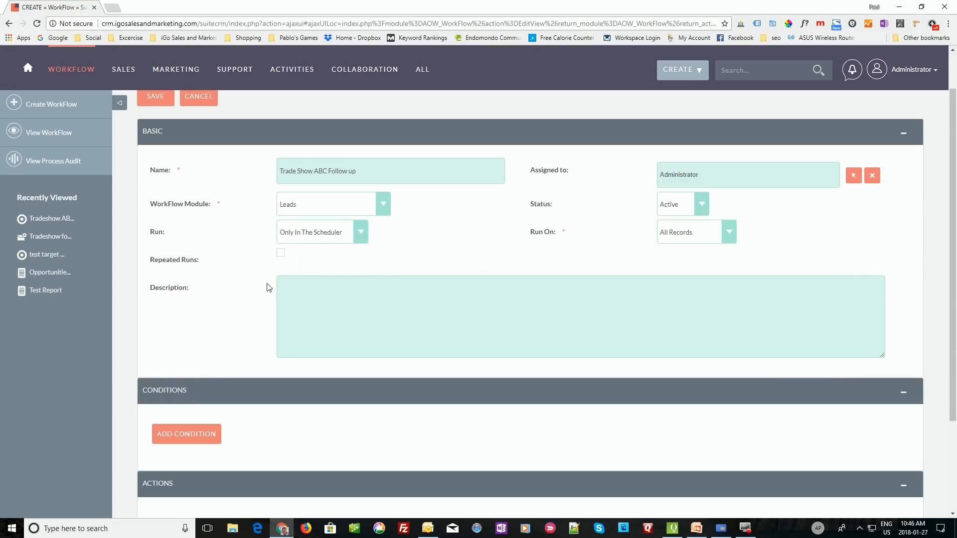
# Step: Enter the workflow description "To send an email follow up after the tradeshow and to schedule a follow up call."
pyautogui.scroll(-1, 309, 297)
pyautogui.scroll(-1, 309, 302)
pyautogui.click(309, 241)
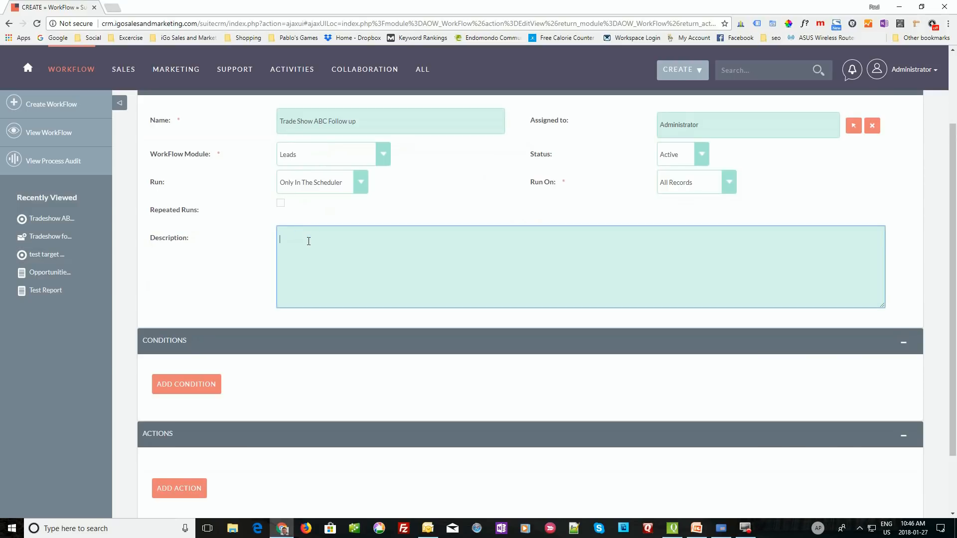
pyautogui.write('To send an')
pyautogui.write('d')
pyautogui.write(' email foll')
pyautogui.write('wo')
pyautogui.write('w up after th')
pyautogui.write('e tradeshow')
pyautogui.write(' a')
pyautogui.write('nd')
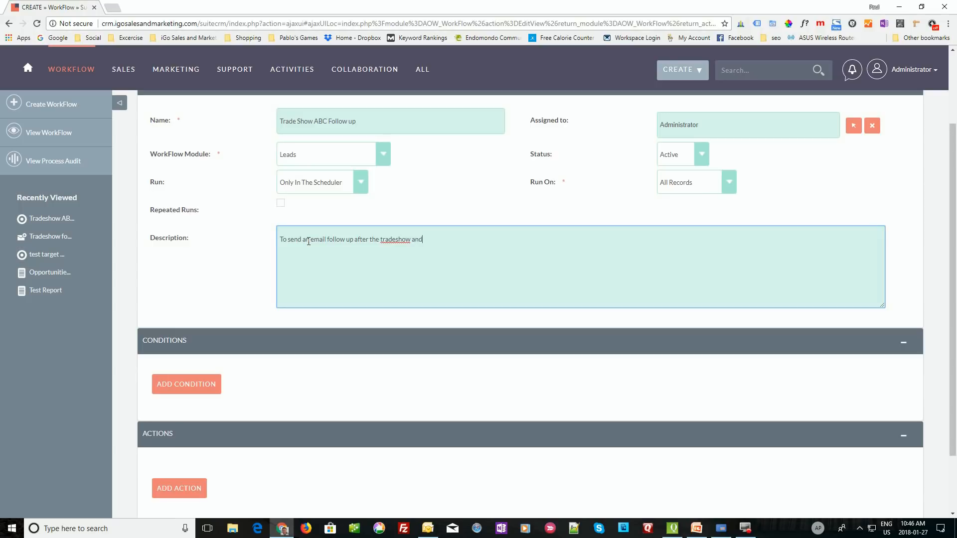
pyautogui.write(' to schedule a follow up call.')
# Step: Add a Leads condition requiring Assigned to to be Equal To the value Administrator, picked from the user list
pyautogui.scroll(-2, 124, 245)
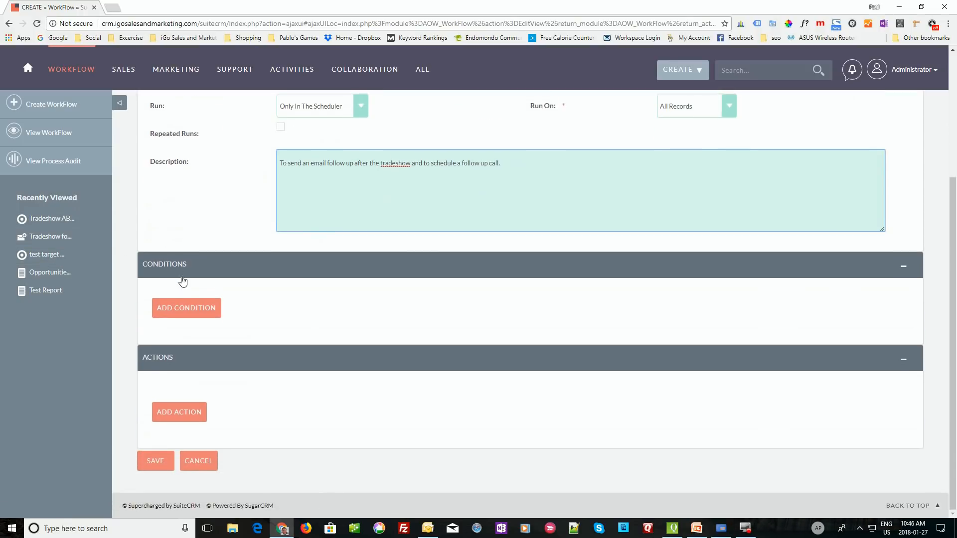
pyautogui.click(187, 311)
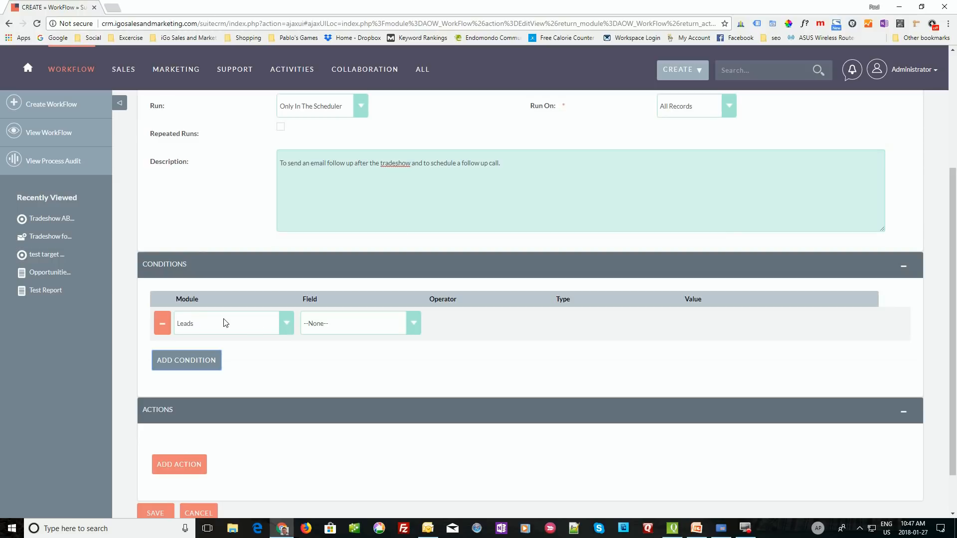
pyautogui.click(412, 327)
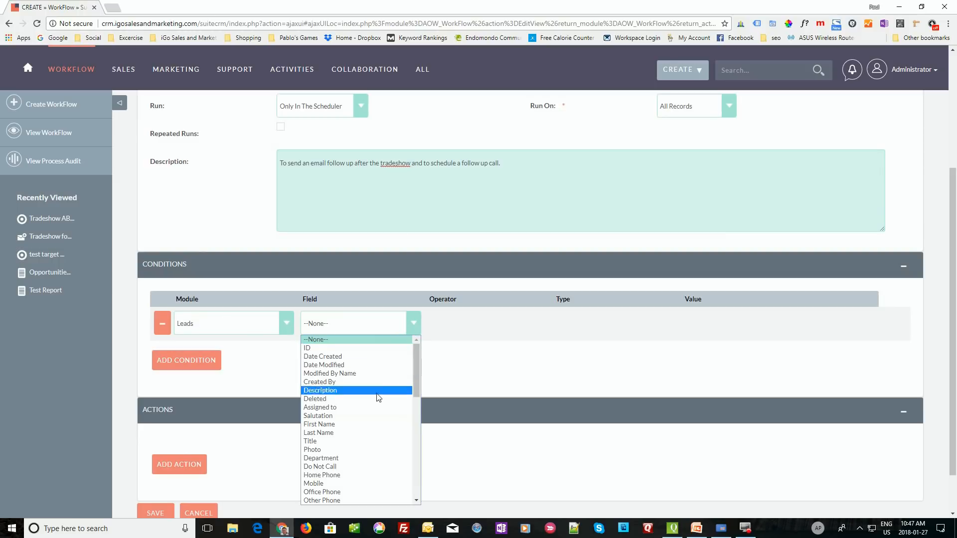
pyautogui.click(368, 407)
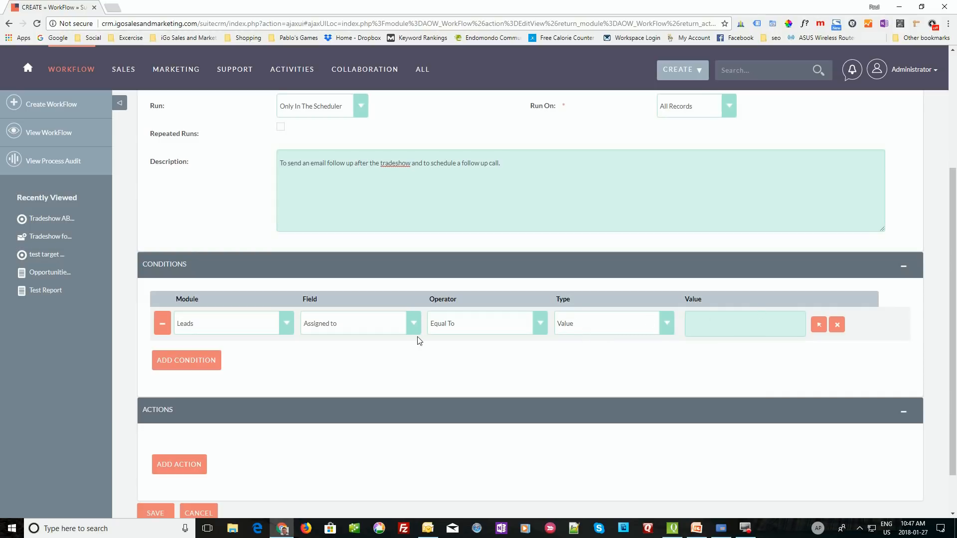
pyautogui.click(819, 325)
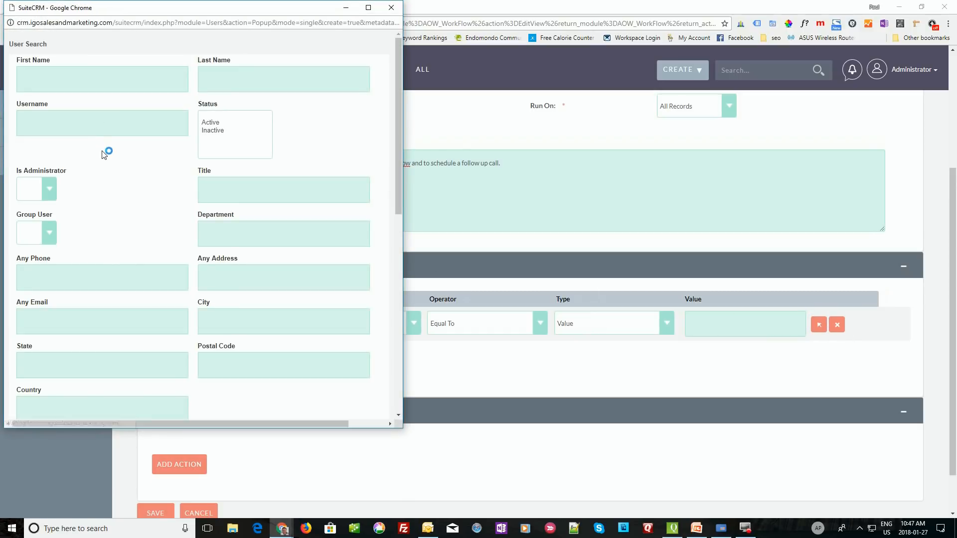
pyautogui.scroll(-5, 119, 272)
pyautogui.scroll(-3, 120, 254)
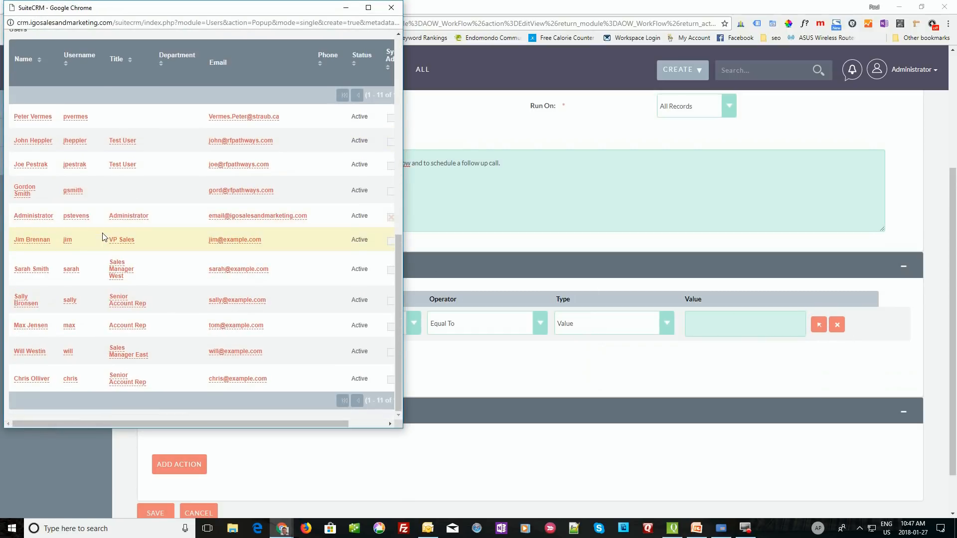
pyautogui.click(23, 217)
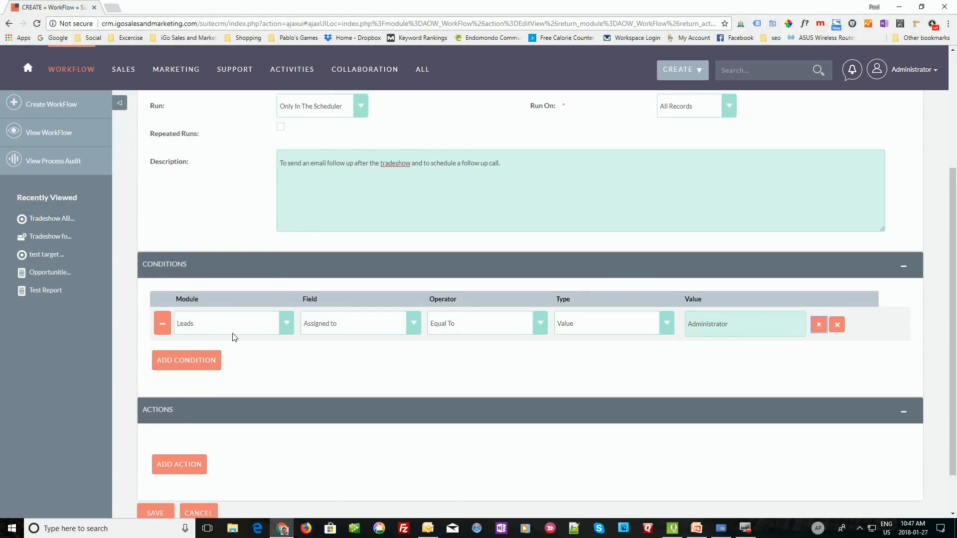
# Step: Add a second Leads condition on the Date Created field with the Greater Than operator
pyautogui.click(193, 360)
pyautogui.click(195, 361)
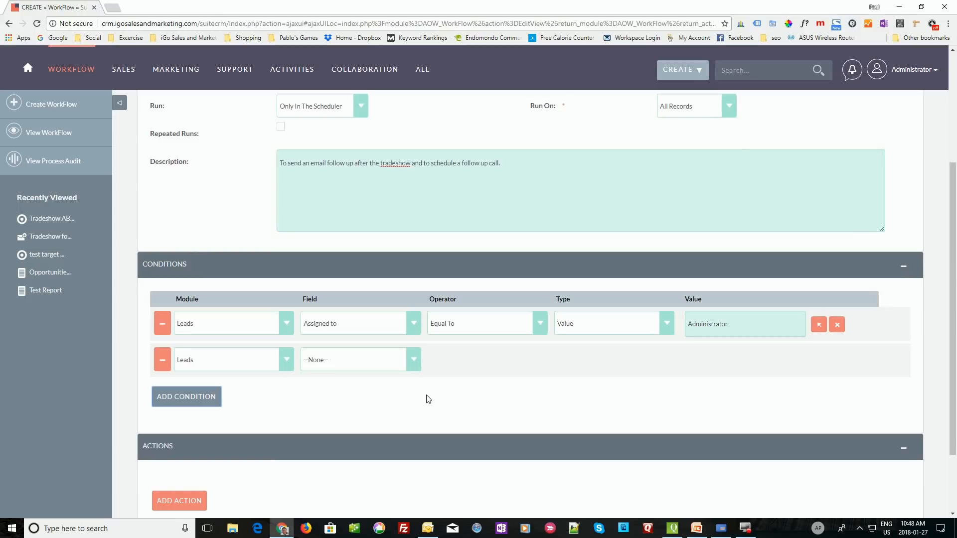
pyautogui.click(412, 363)
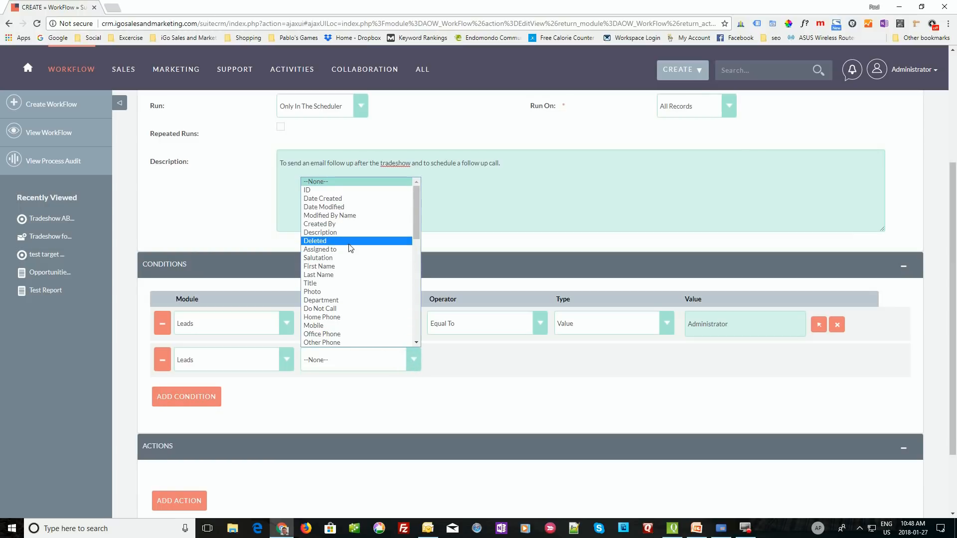
pyautogui.click(348, 199)
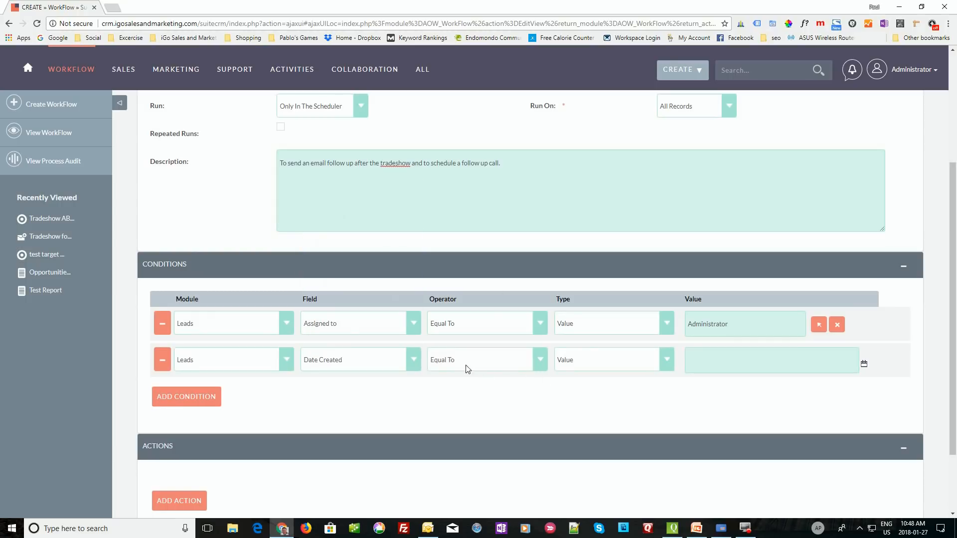
pyautogui.click(541, 362)
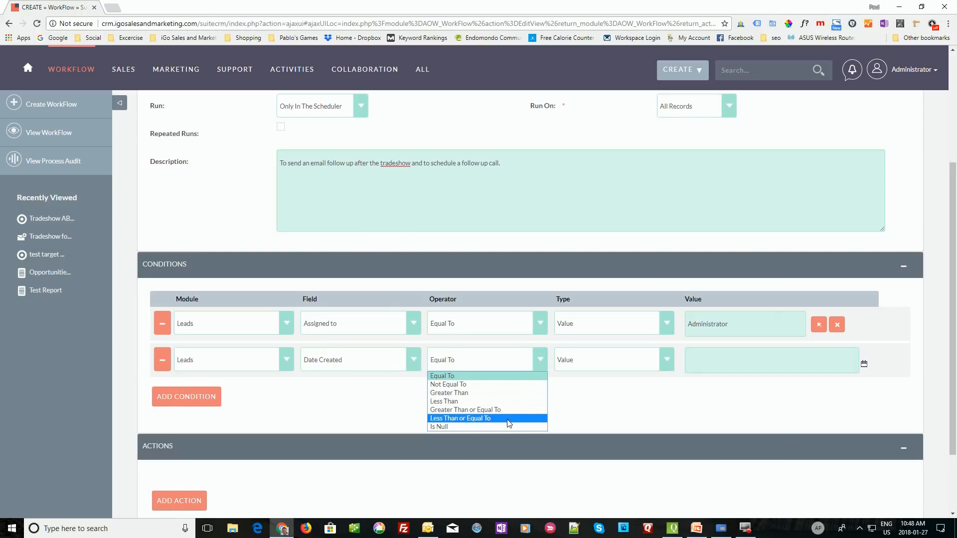
pyautogui.click(504, 393)
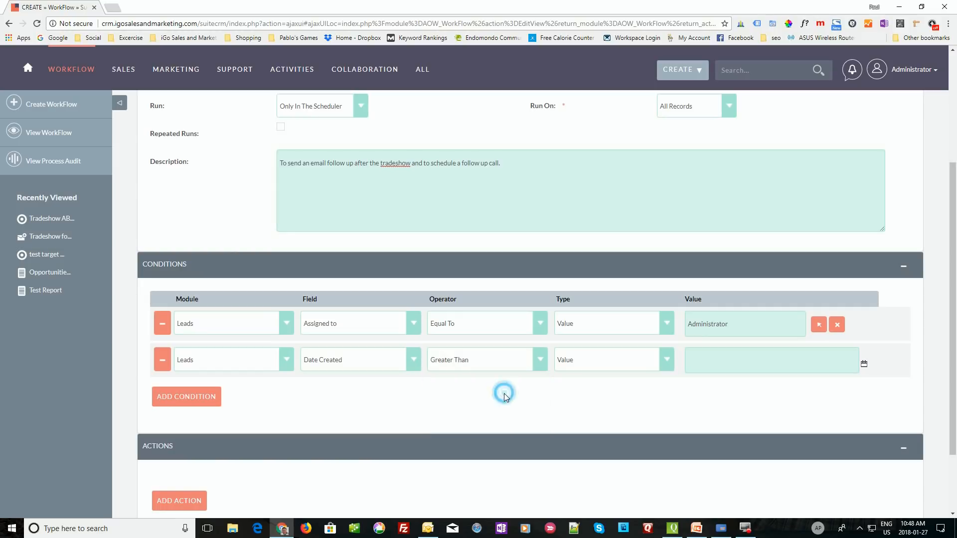
pyautogui.click(666, 361)
pyautogui.click(615, 399)
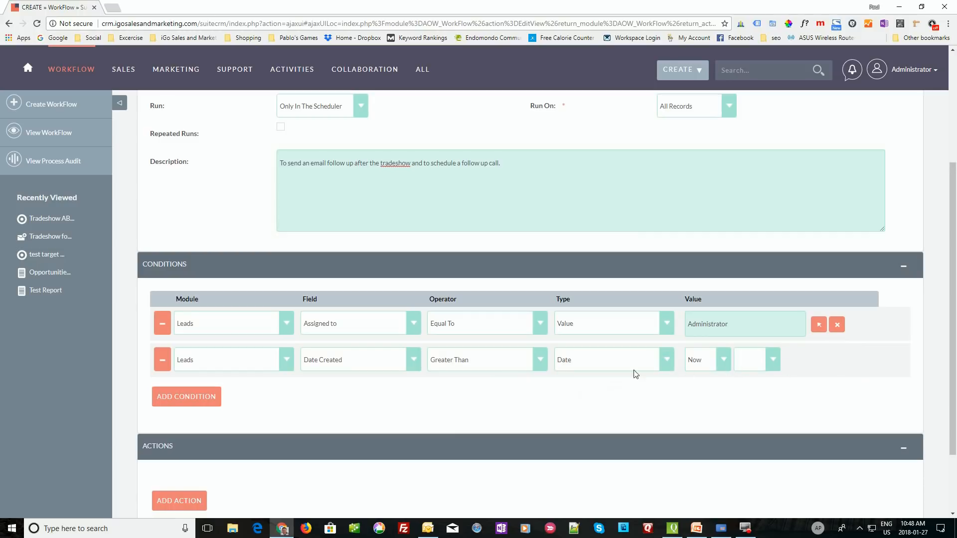
pyautogui.click(667, 360)
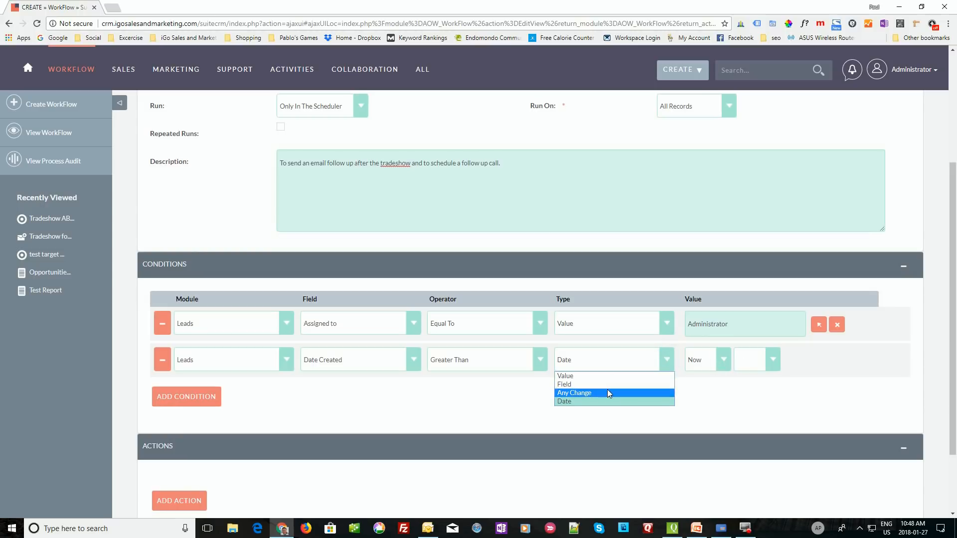
pyautogui.click(722, 361)
pyautogui.click(720, 362)
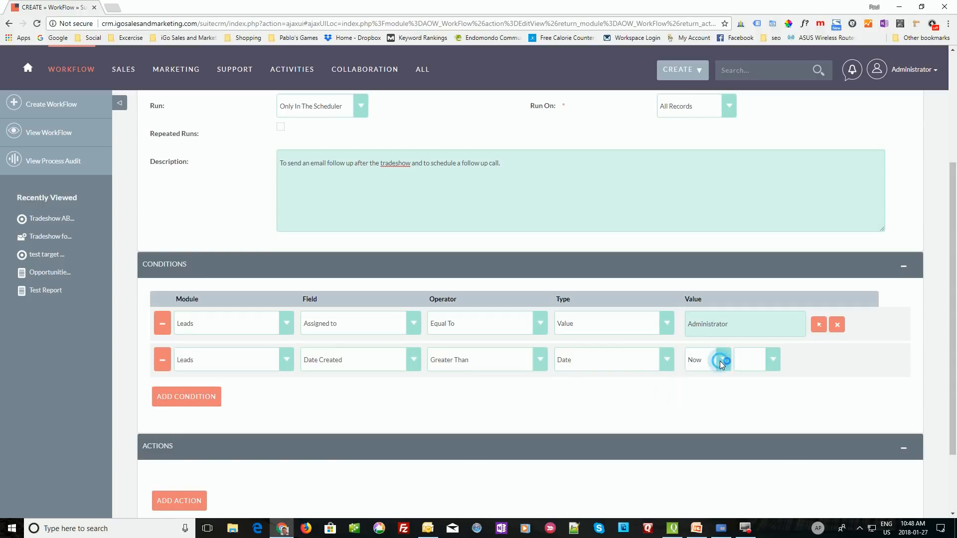
pyautogui.click(663, 361)
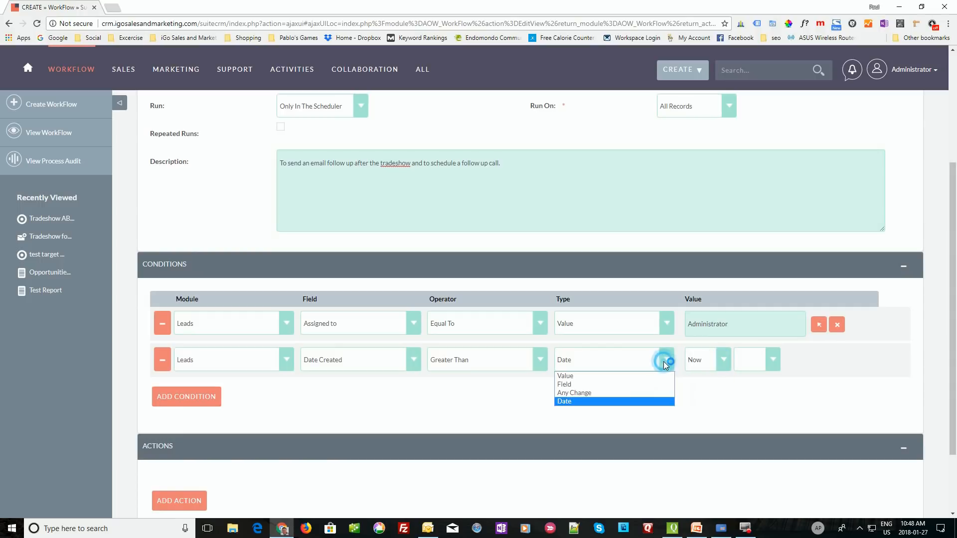
pyautogui.click(573, 376)
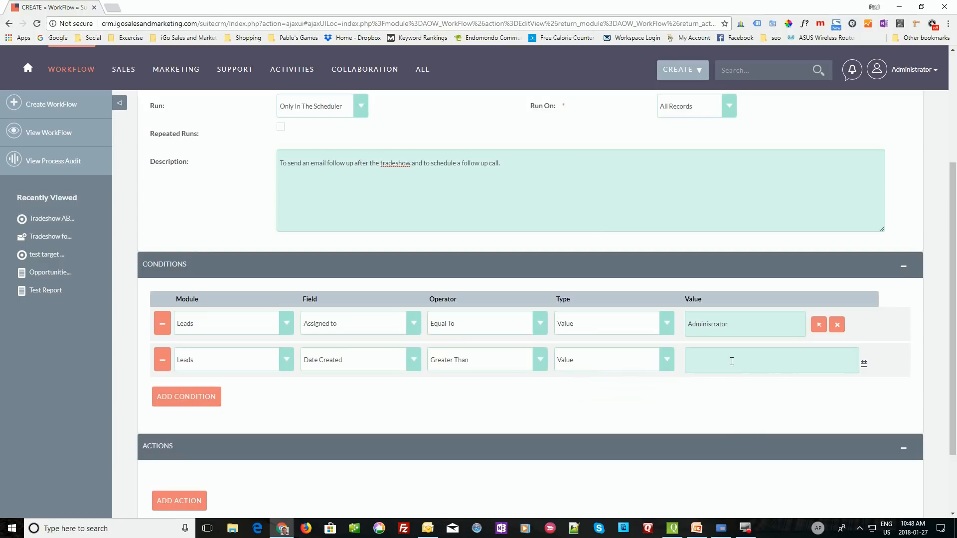
# Step: Set the value of the Date Created Greater Than condition to 02/09/2018
pyautogui.click(864, 363)
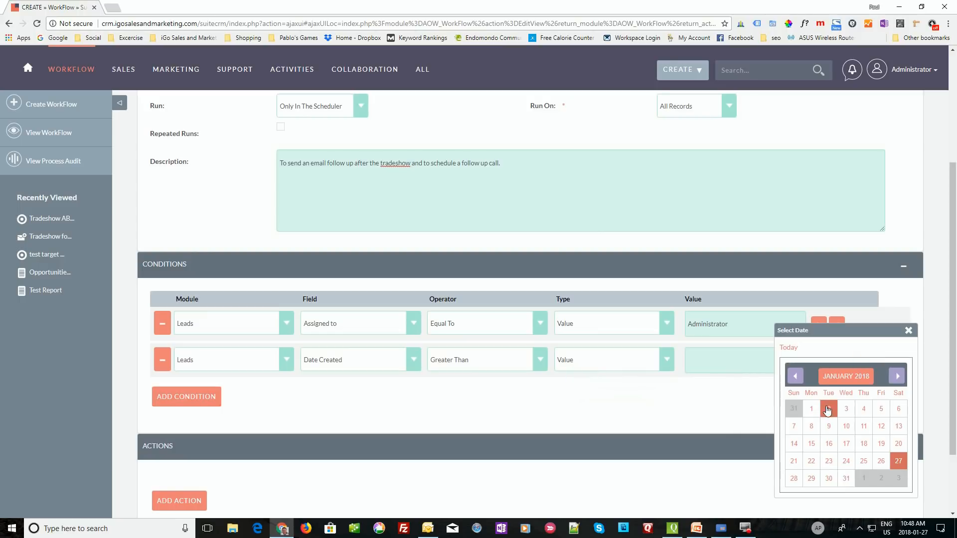
pyautogui.click(897, 375)
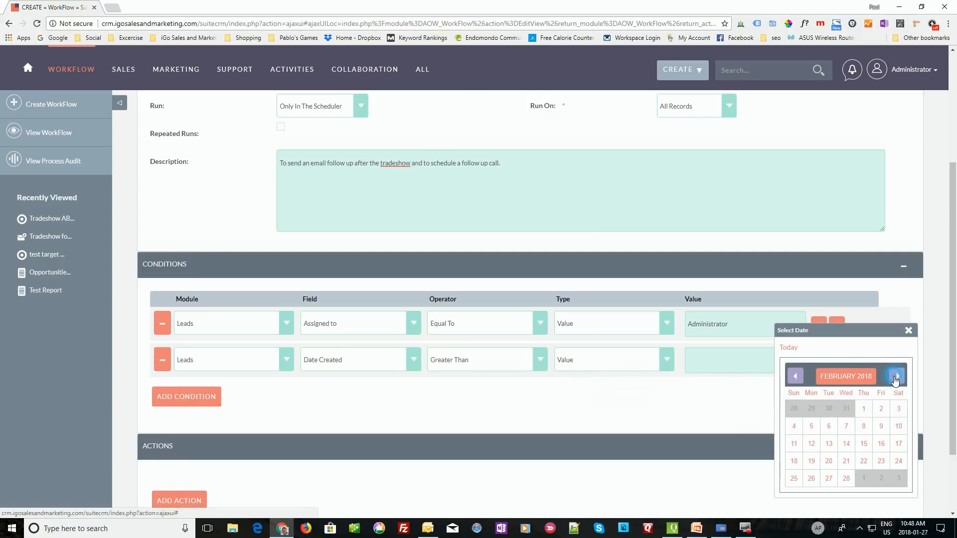
pyautogui.click(881, 427)
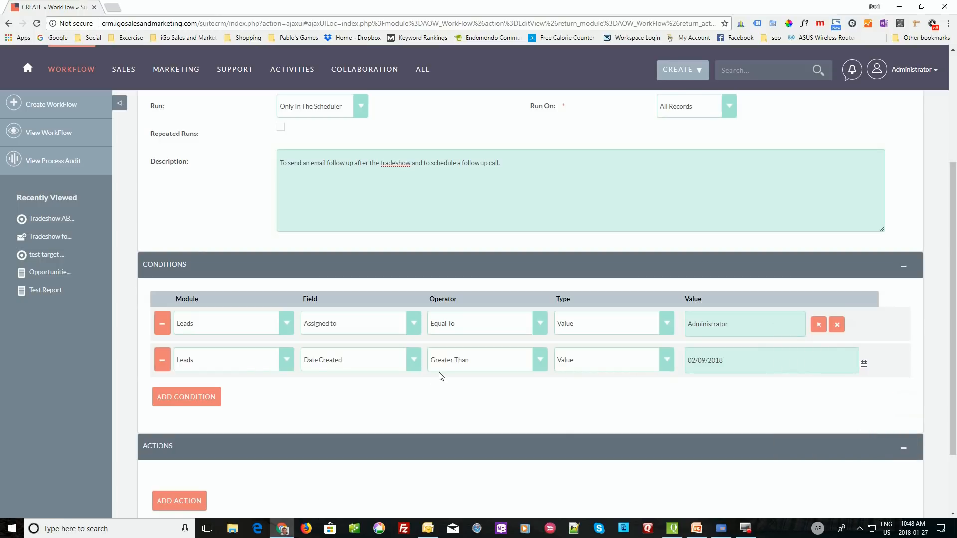
# Step: Add a third Leads condition on the Date Created field, leaving the Equal To operator and picking the date 02/05/2018
pyautogui.click(202, 395)
pyautogui.click(415, 395)
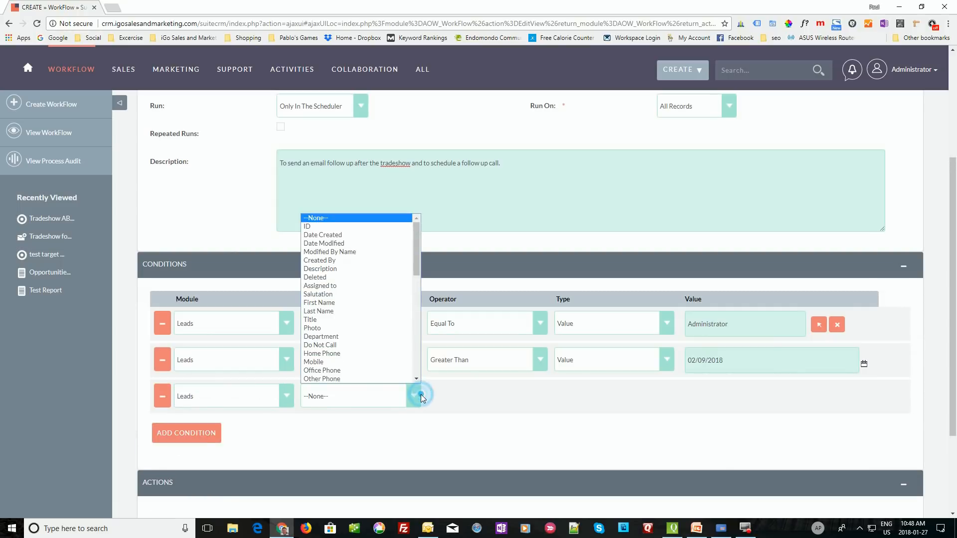
pyautogui.click(337, 235)
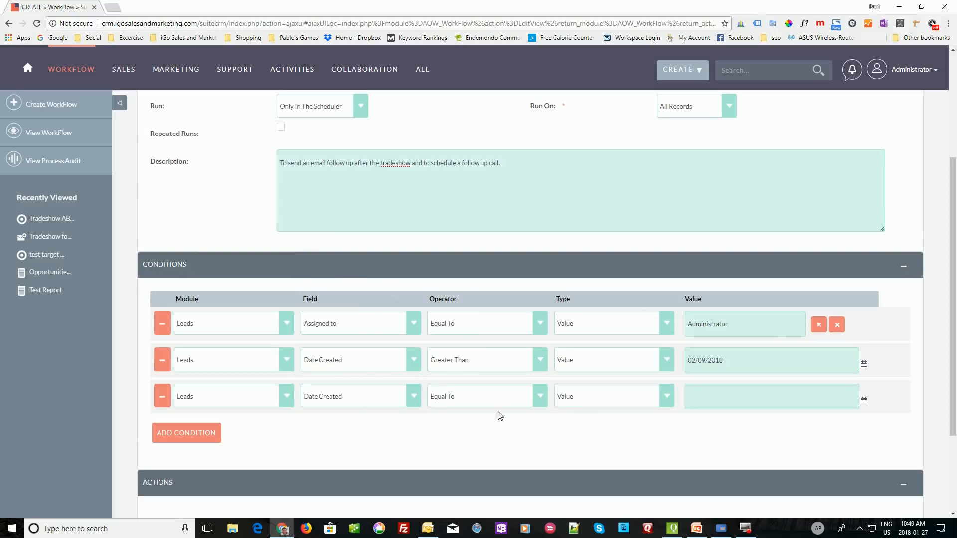
pyautogui.click(668, 404)
pyautogui.click(668, 405)
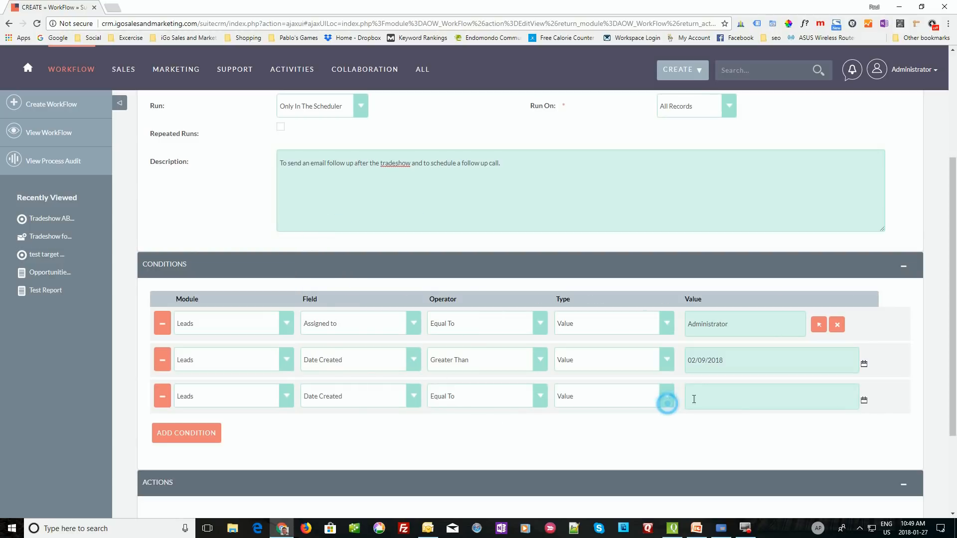
pyautogui.click(865, 402)
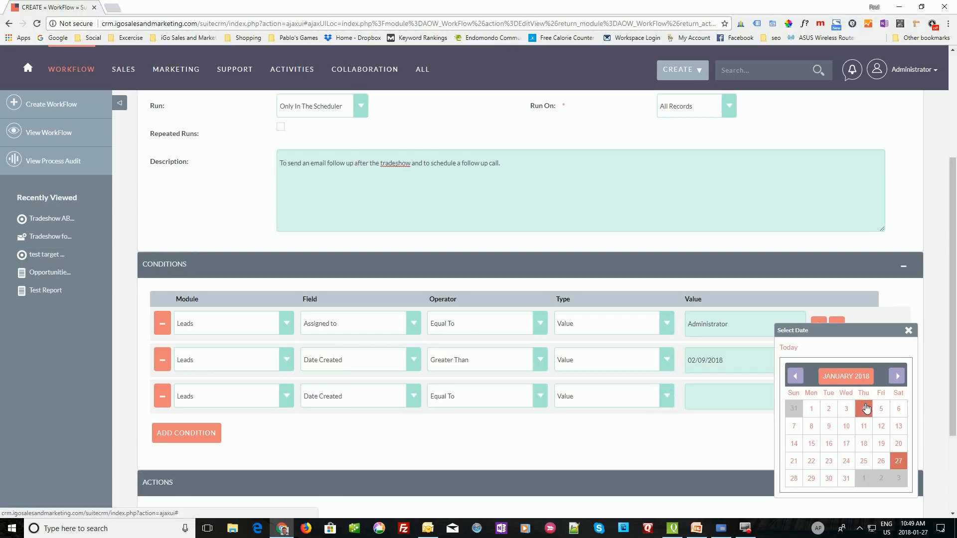
pyautogui.click(899, 379)
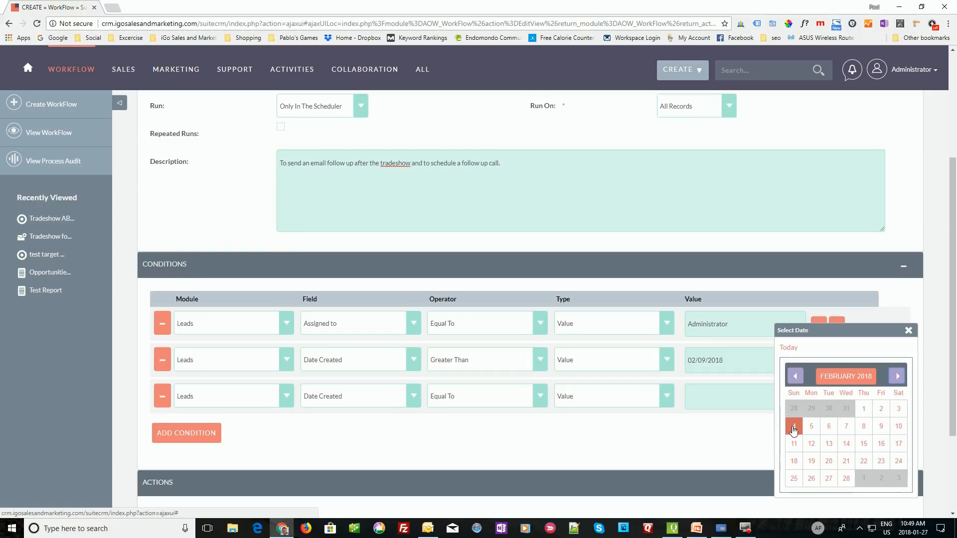
pyautogui.click(813, 426)
pyautogui.click(587, 431)
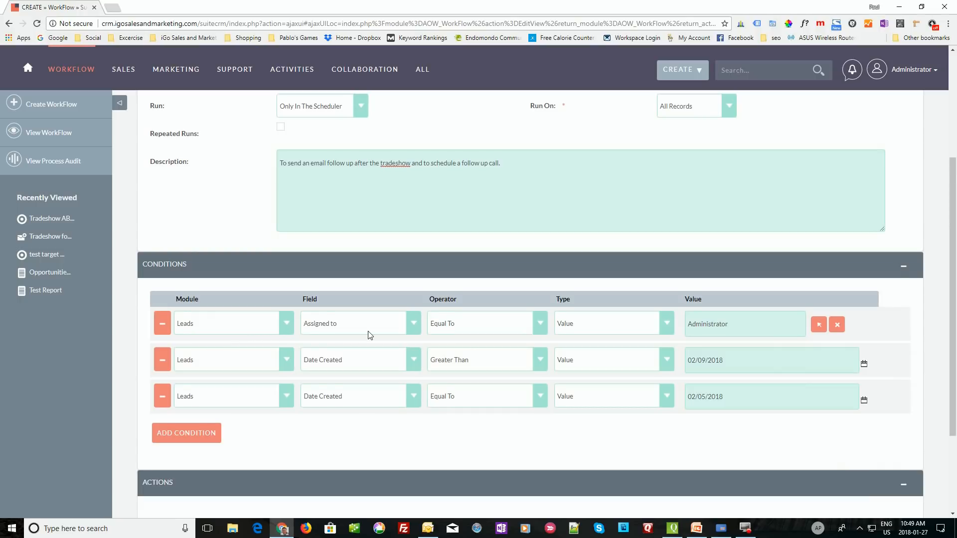
# Step: Change the third condition's operator to Less Than and its date to 02/12/2018
pyautogui.scroll(-1, 369, 333)
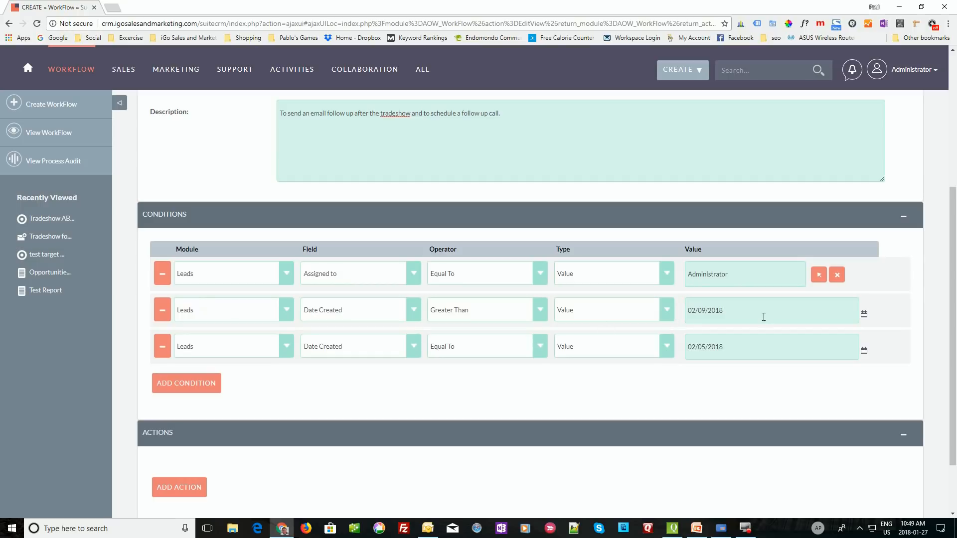
pyautogui.click(540, 344)
pyautogui.click(499, 387)
pyautogui.click(865, 351)
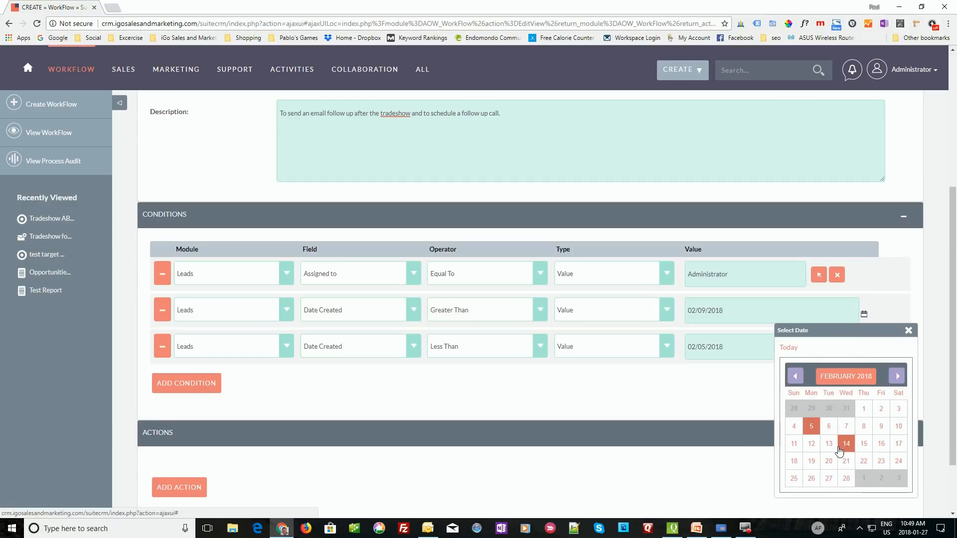
pyautogui.click(812, 446)
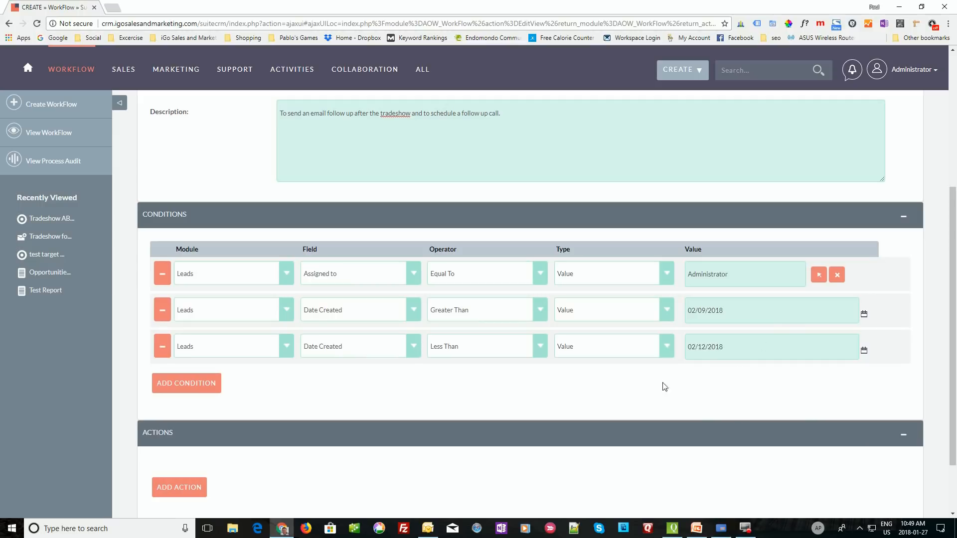
# Step: Add a fourth Leads condition on the Lead Source field
pyautogui.scroll(-2, 614, 367)
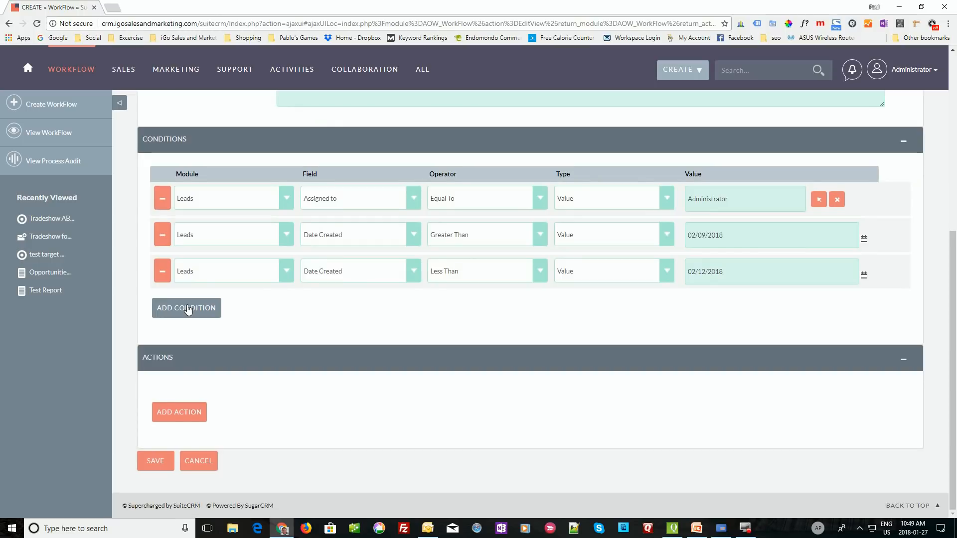
pyautogui.click(188, 309)
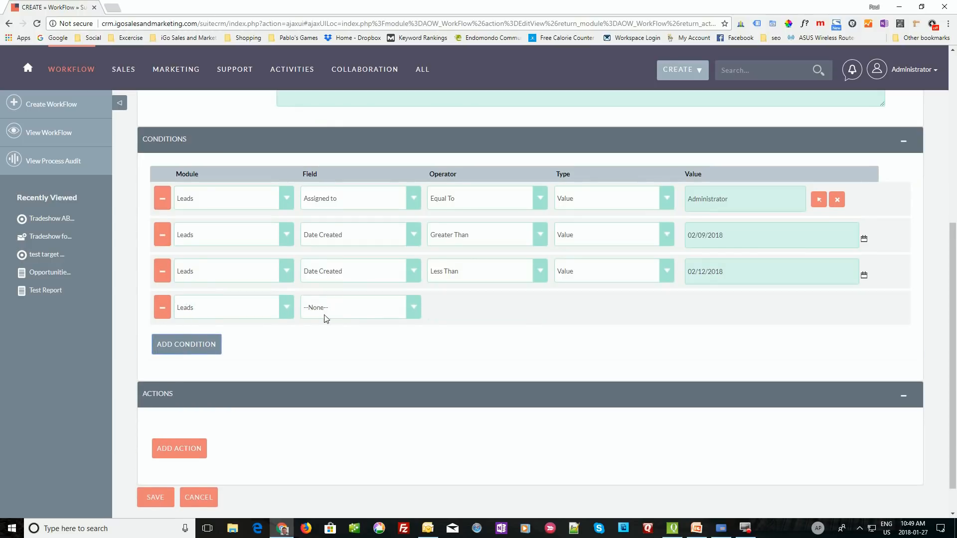
pyautogui.click(414, 308)
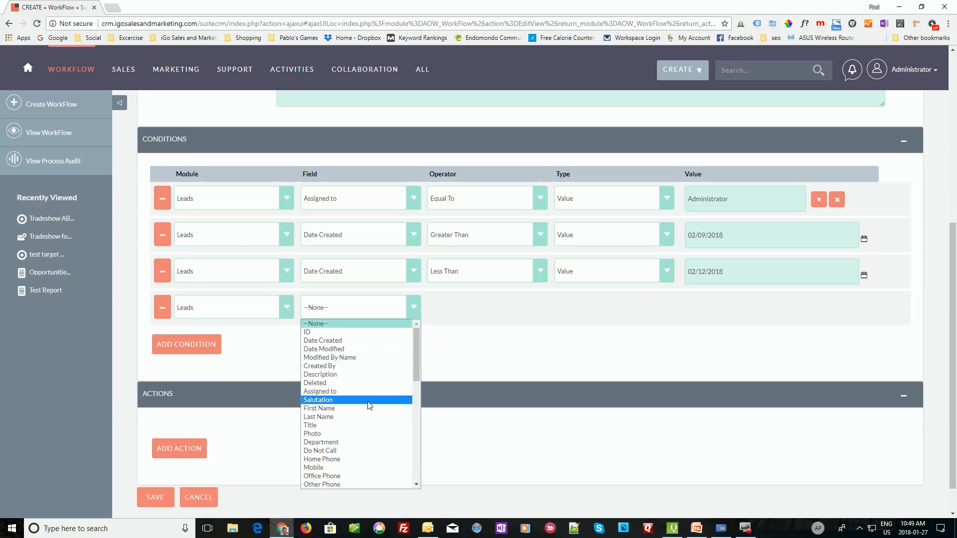
pyautogui.scroll(-15, 369, 406)
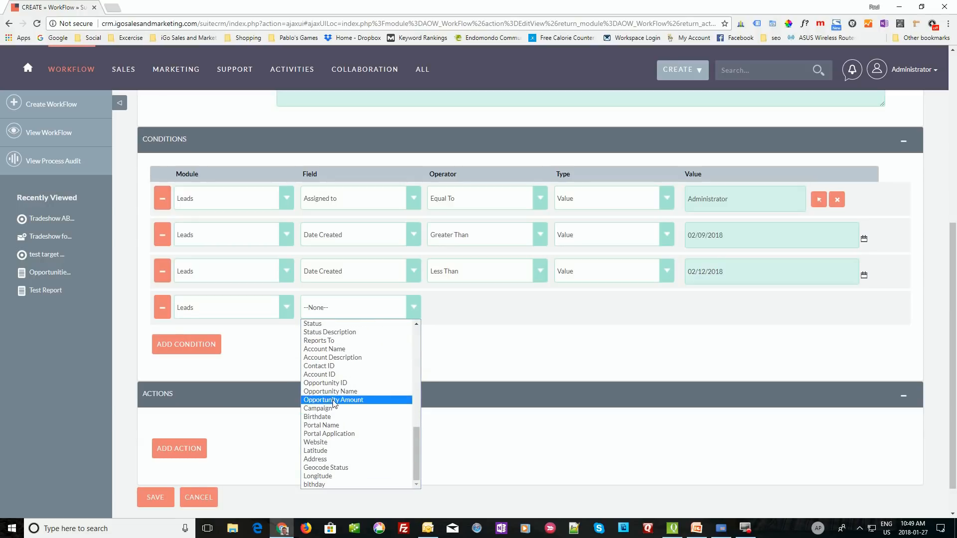
pyautogui.scroll(4, 358, 344)
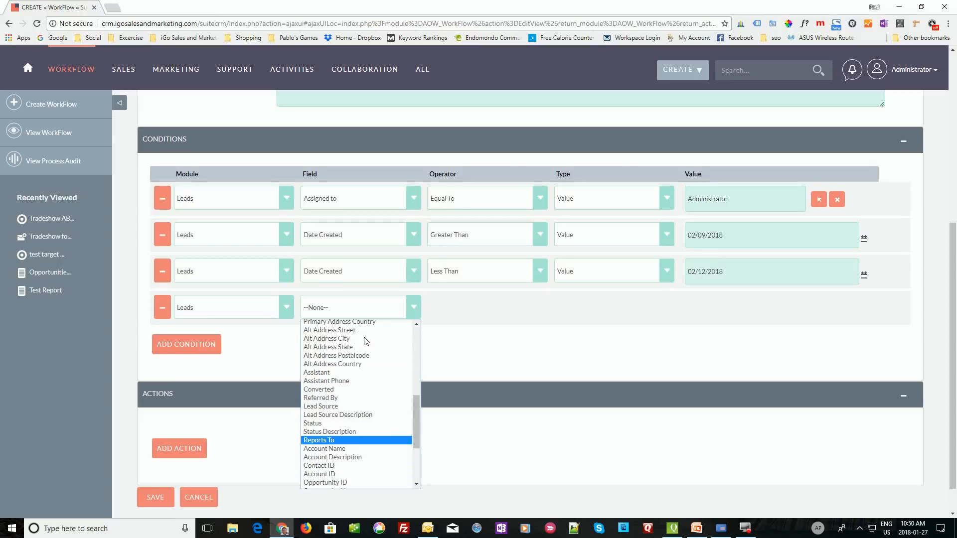
pyautogui.scroll(9, 344, 424)
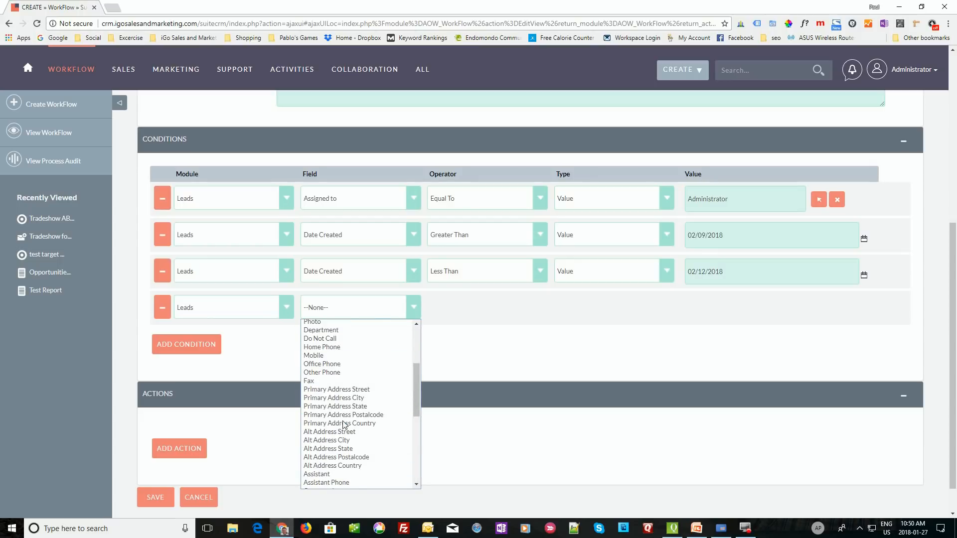
pyautogui.scroll(-4, 343, 424)
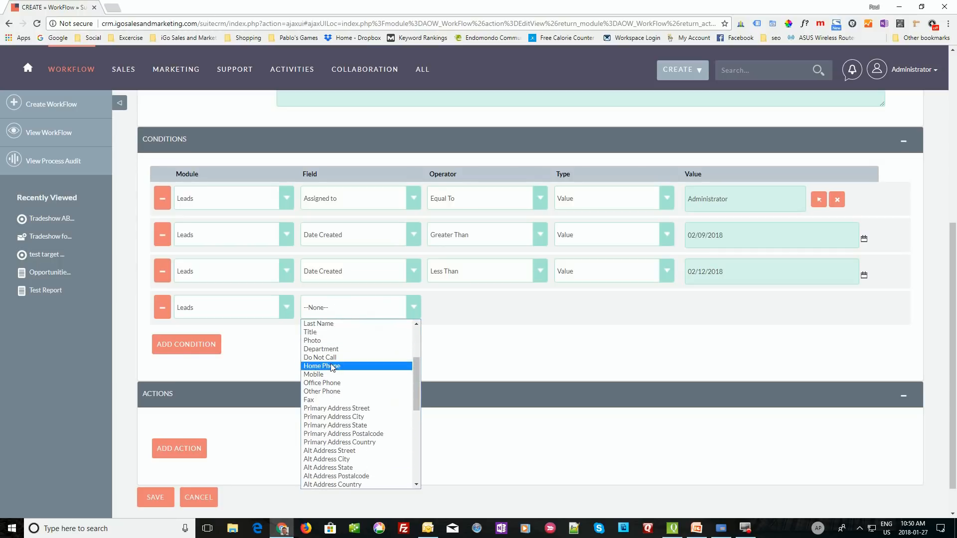
pyautogui.scroll(-7, 346, 413)
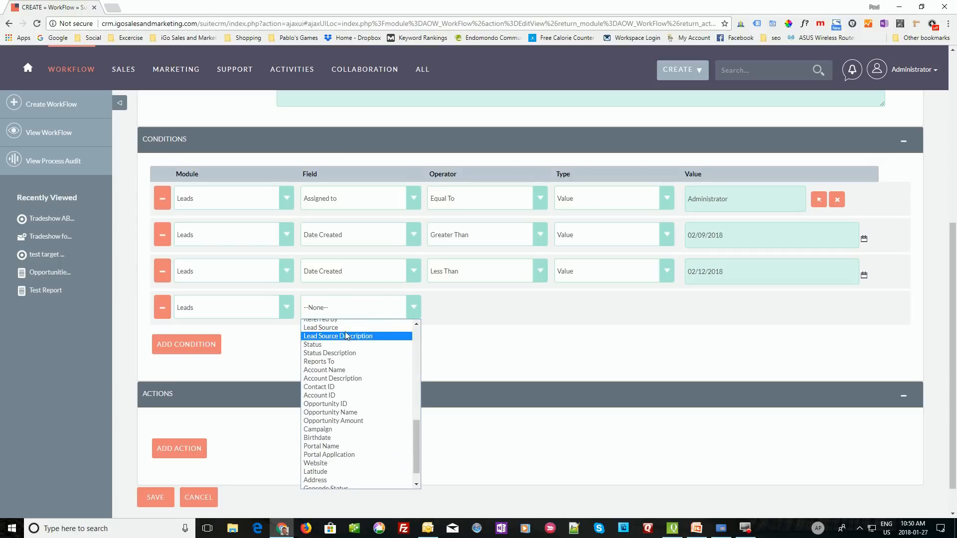
pyautogui.scroll(-2, 344, 418)
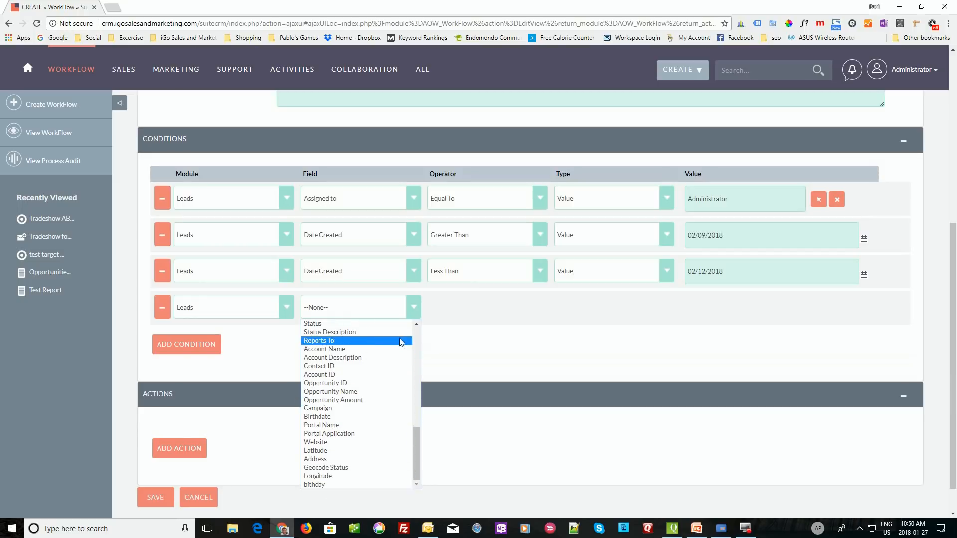
pyautogui.scroll(3, 419, 323)
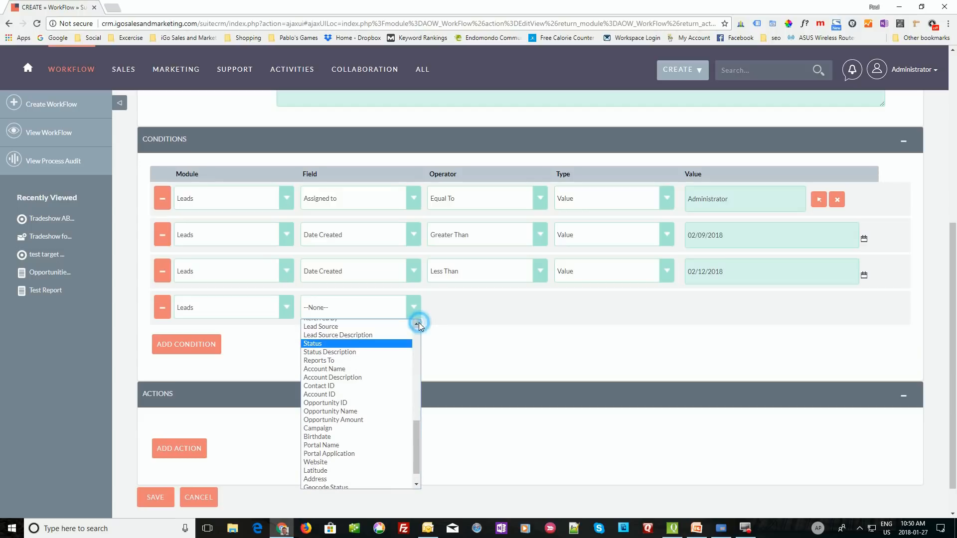
pyautogui.click(339, 347)
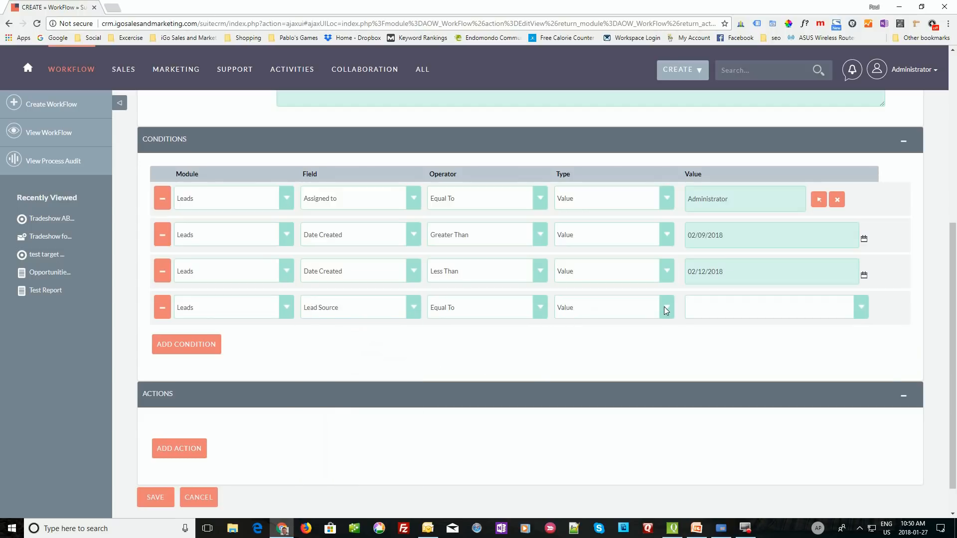
# Step: Set the Lead Source condition's value to Trade Show, keeping the Value type
pyautogui.click(666, 309)
pyautogui.click(666, 309)
pyautogui.click(864, 309)
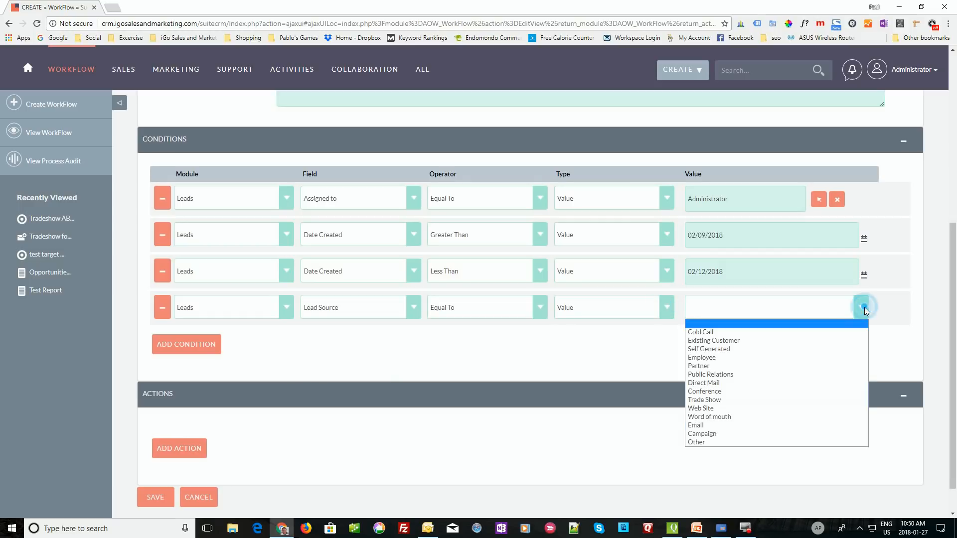
pyautogui.click(780, 400)
pyautogui.click(747, 355)
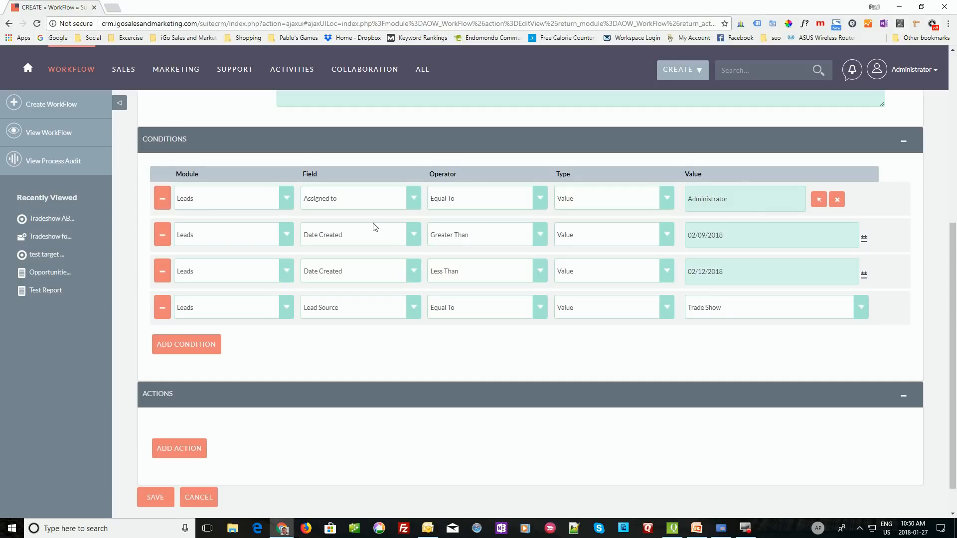
# Step: Change the first condition's field from Assigned to to Created By and pick Administrator from the user list as its value
pyautogui.click(415, 199)
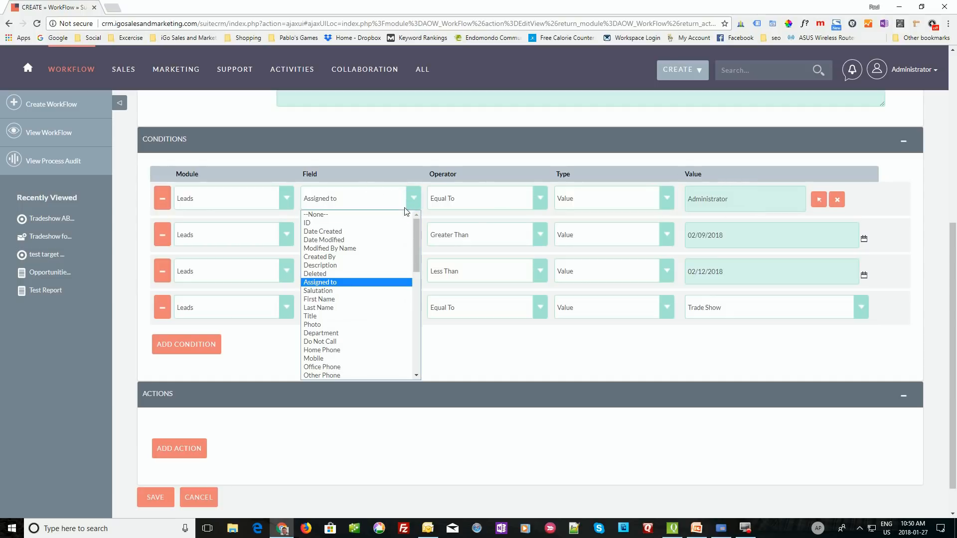
pyautogui.click(367, 257)
pyautogui.click(727, 197)
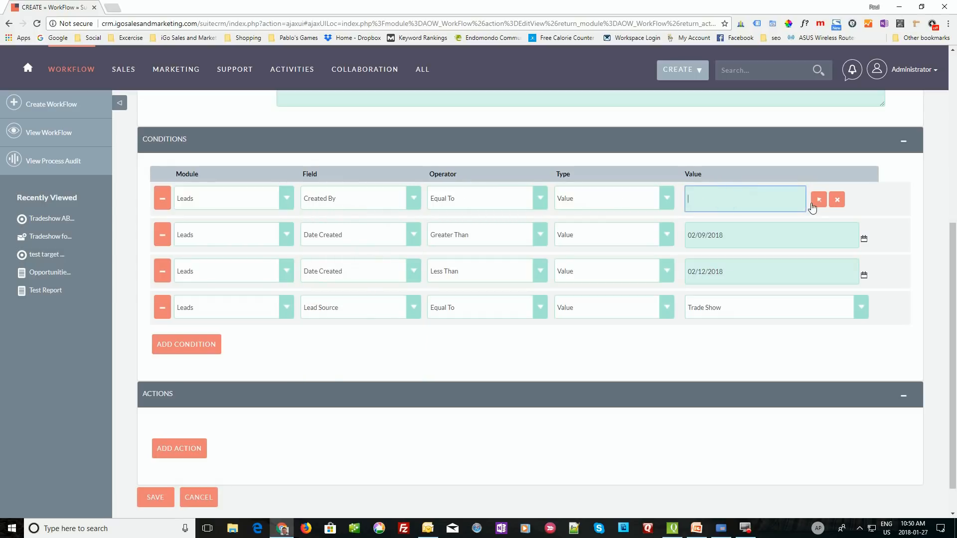
pyautogui.write('adm')
pyautogui.click(819, 200)
pyautogui.scroll(-5, 102, 279)
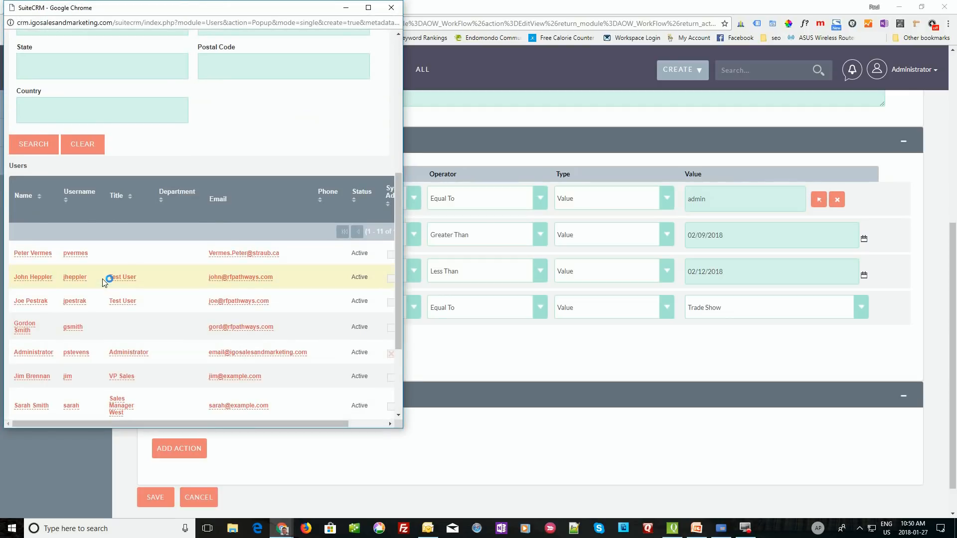
pyautogui.scroll(-3, 105, 279)
pyautogui.click(32, 251)
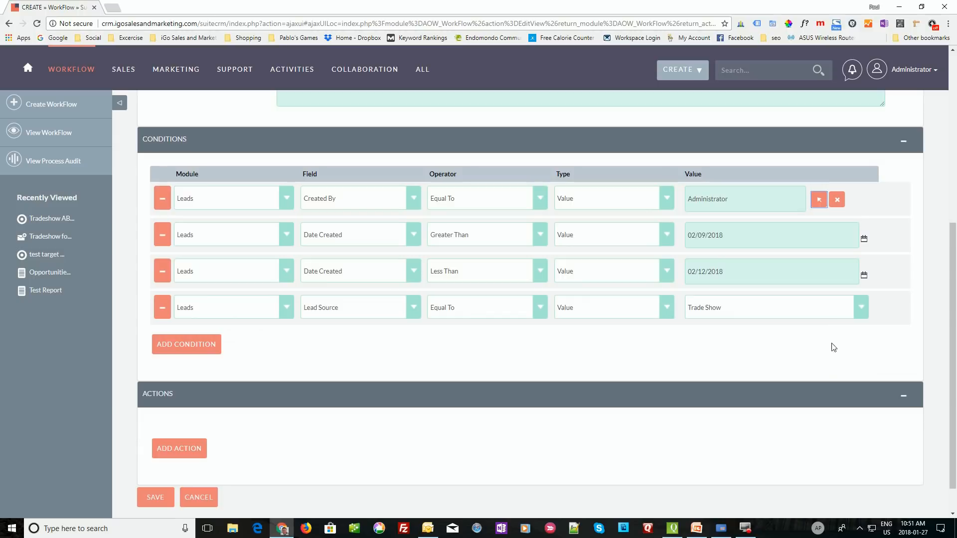
# Step: Add a Send Email action to the workflow and name it "Send email to Trade show lead"
pyautogui.scroll(-1, 337, 357)
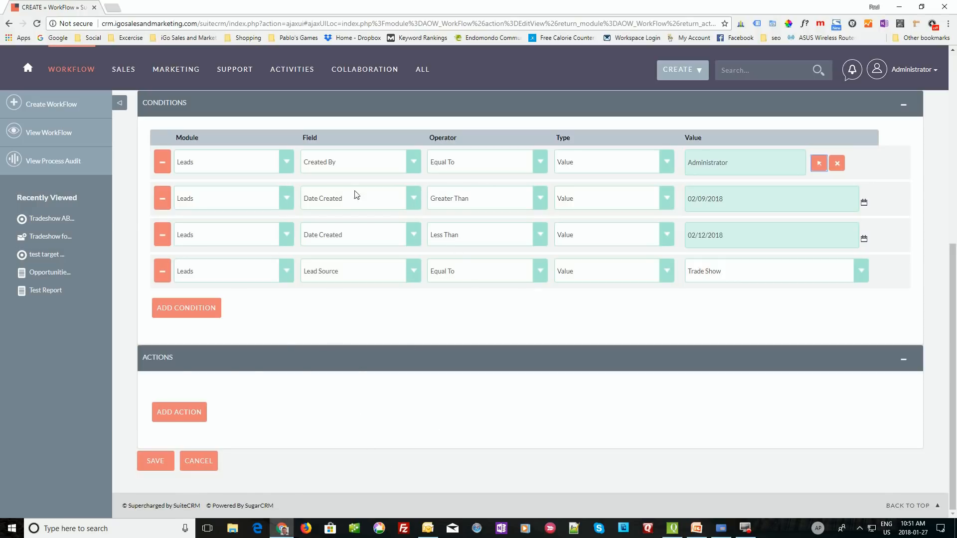
pyautogui.click(186, 417)
pyautogui.scroll(-1, 425, 280)
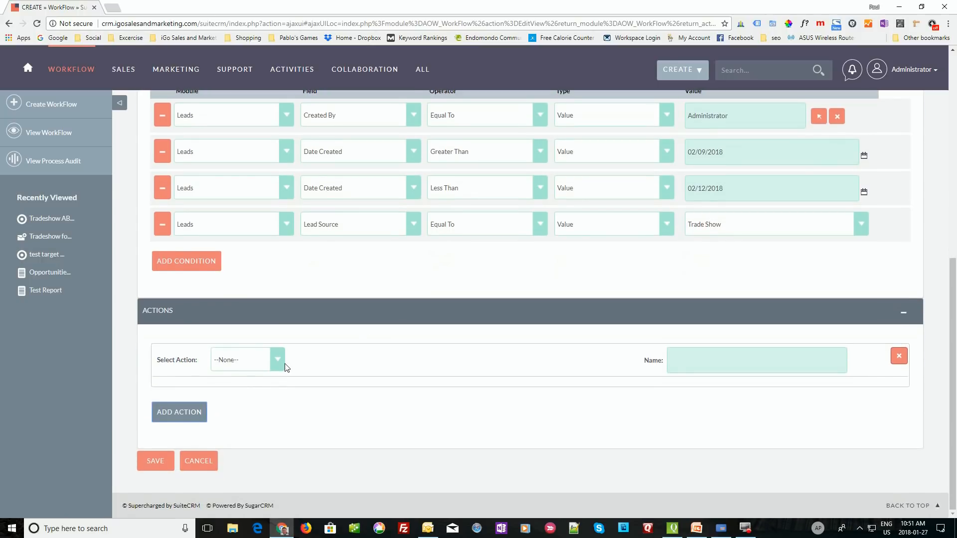
pyautogui.click(280, 358)
pyautogui.click(245, 402)
pyautogui.click(688, 364)
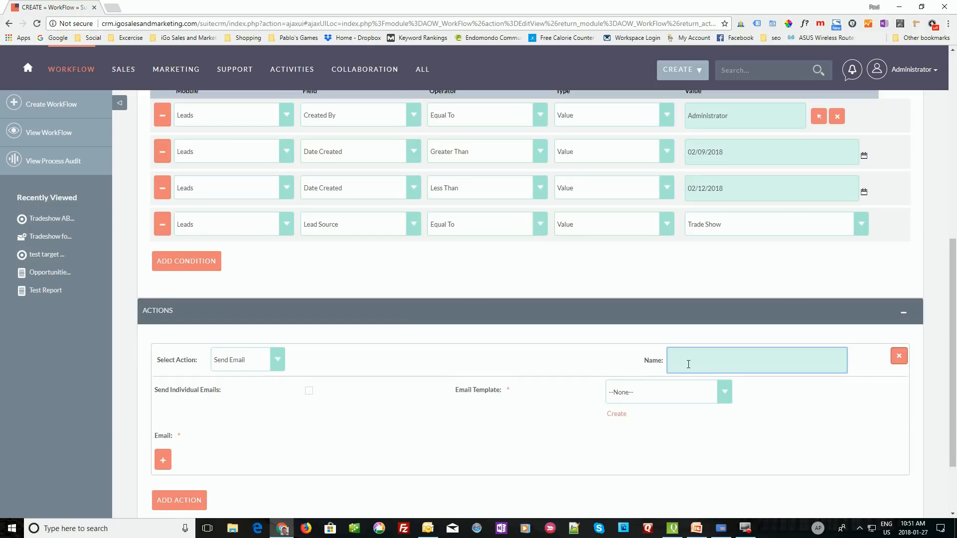
pyautogui.write('Send ema')
pyautogui.write('il to Trade show lead')
# Step: Set the Send Email action's template to Tradeshow follow up
pyautogui.click(728, 397)
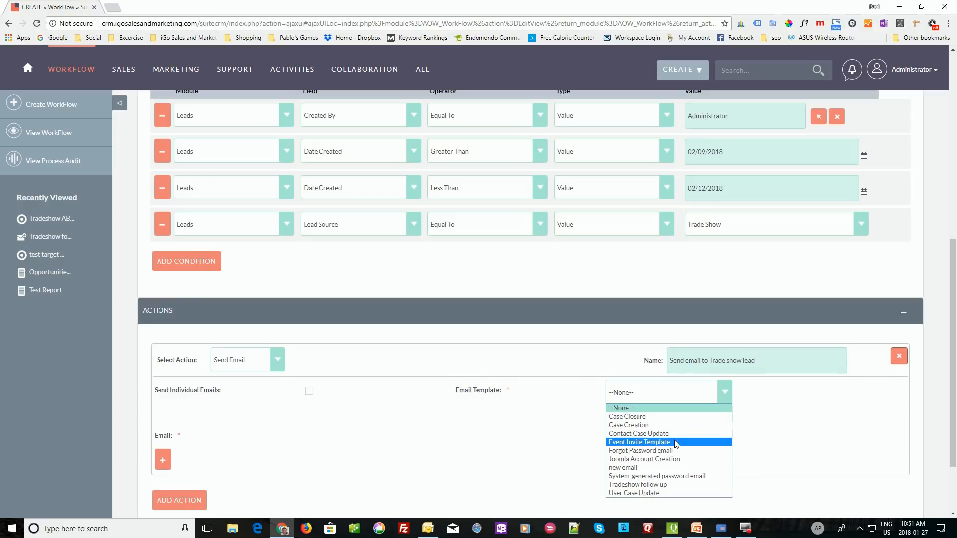
pyautogui.click(662, 485)
pyautogui.click(775, 437)
# Step: Add a To recipient to the Send Email action and set its type to Record Email
pyautogui.scroll(-2, 309, 394)
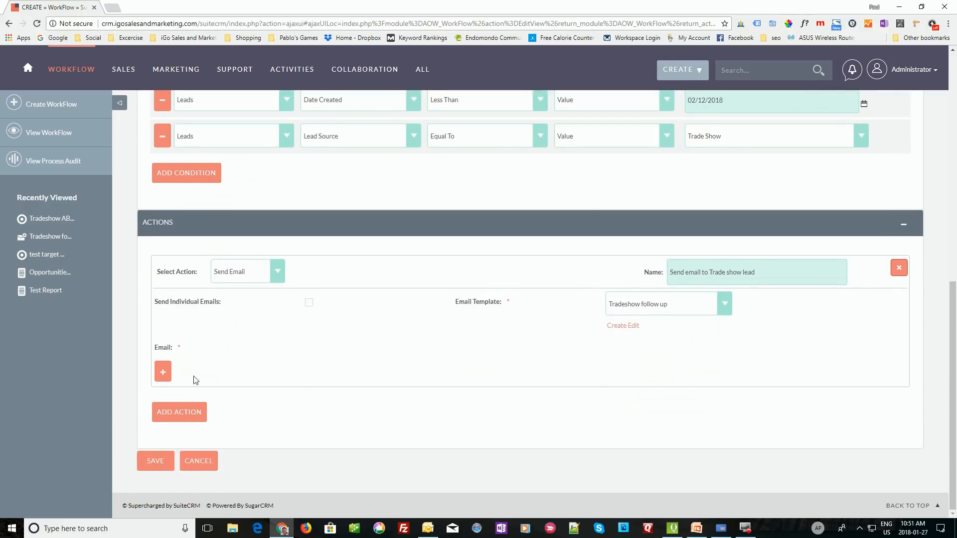
pyautogui.click(161, 372)
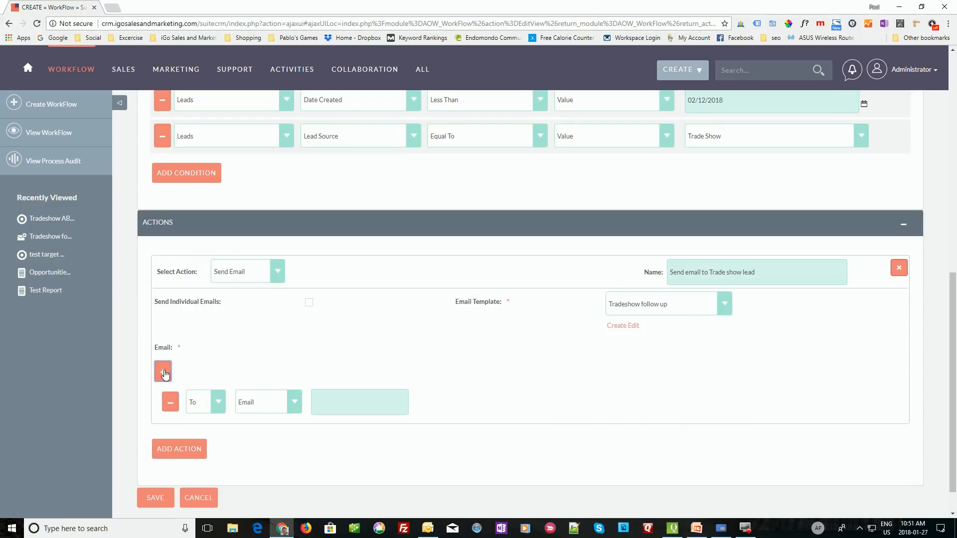
pyautogui.click(298, 405)
pyautogui.click(298, 405)
pyautogui.click(298, 405)
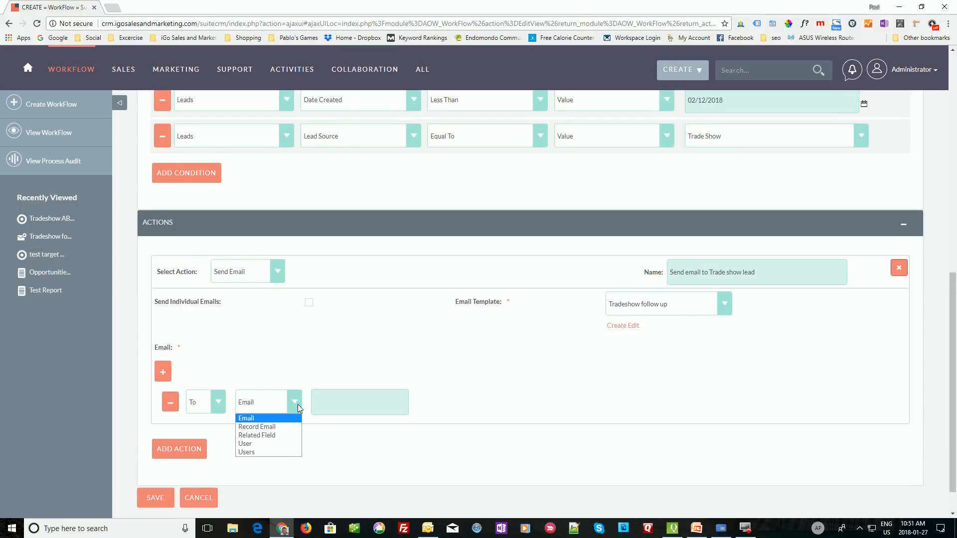
pyautogui.click(247, 419)
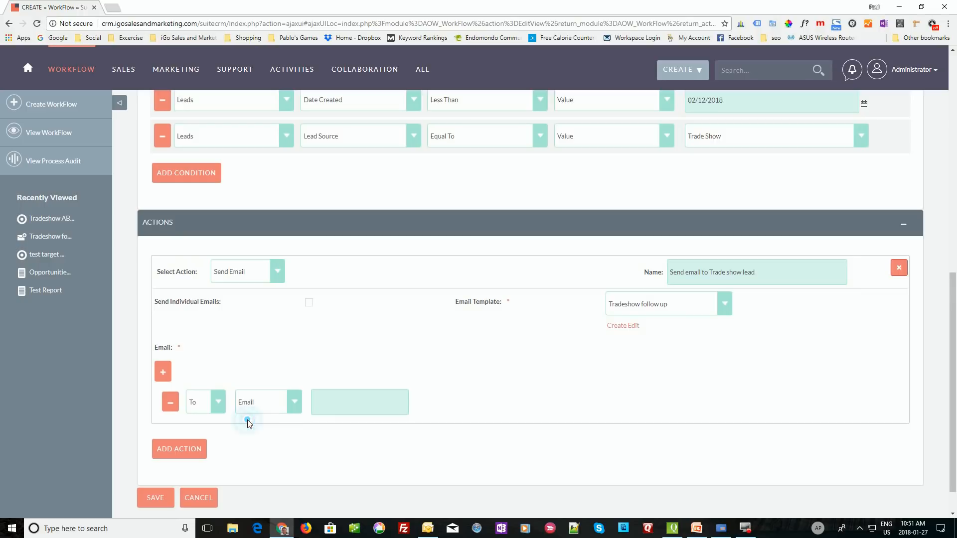
pyautogui.click(291, 403)
pyautogui.click(256, 427)
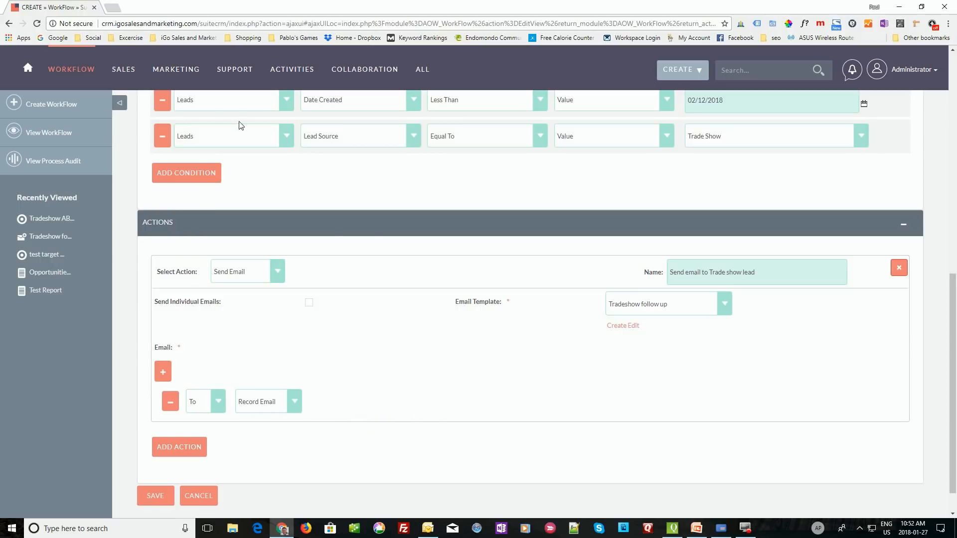
# Step: Add a second recipient to the email action as Cc with type User, and pick Administrator from the user list
pyautogui.scroll(-1, 412, 445)
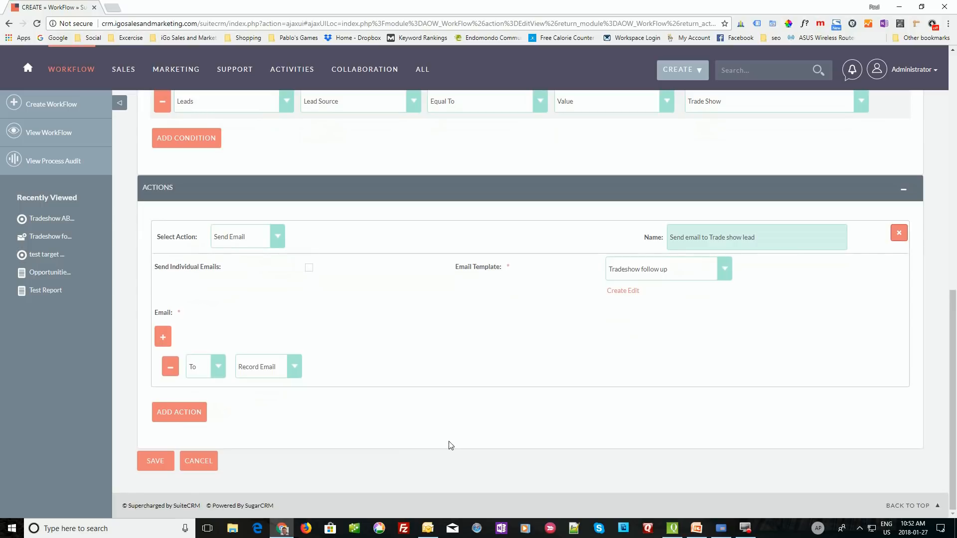
pyautogui.click(165, 337)
pyautogui.click(223, 403)
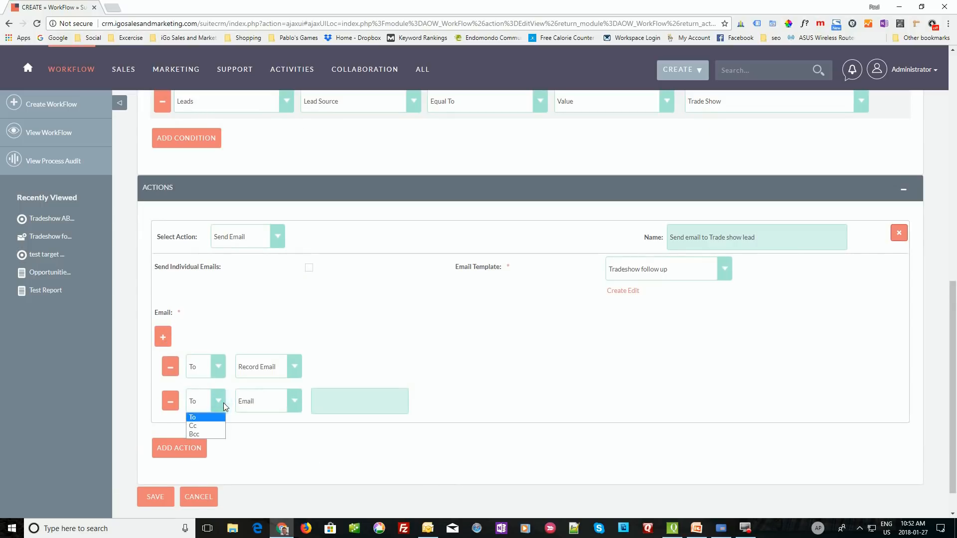
pyautogui.click(201, 426)
pyautogui.click(294, 404)
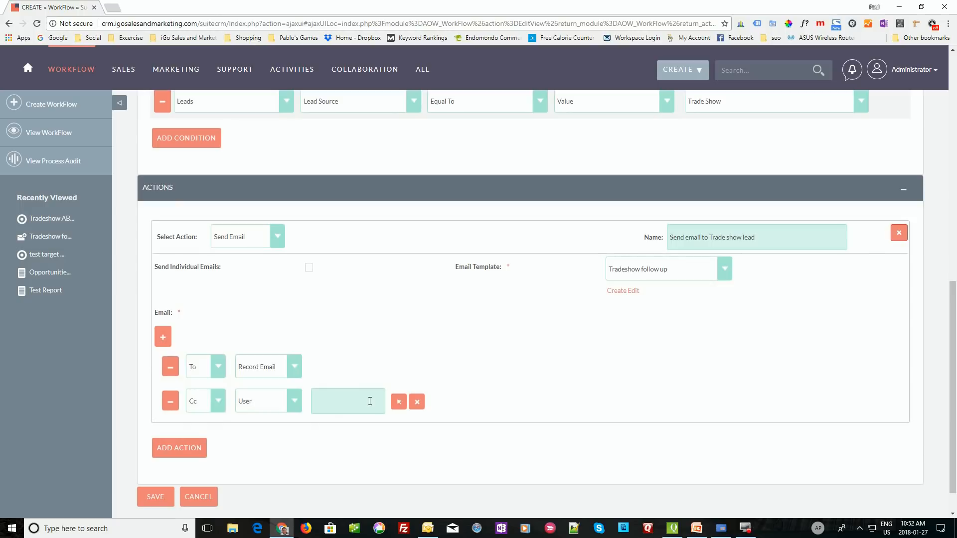
pyautogui.click(399, 402)
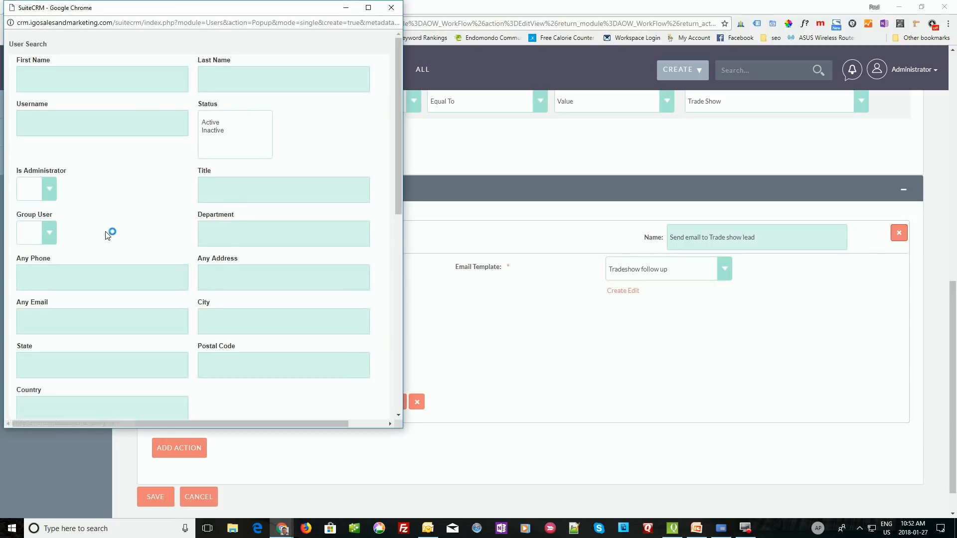
pyautogui.scroll(-7, 105, 231)
pyautogui.click(22, 301)
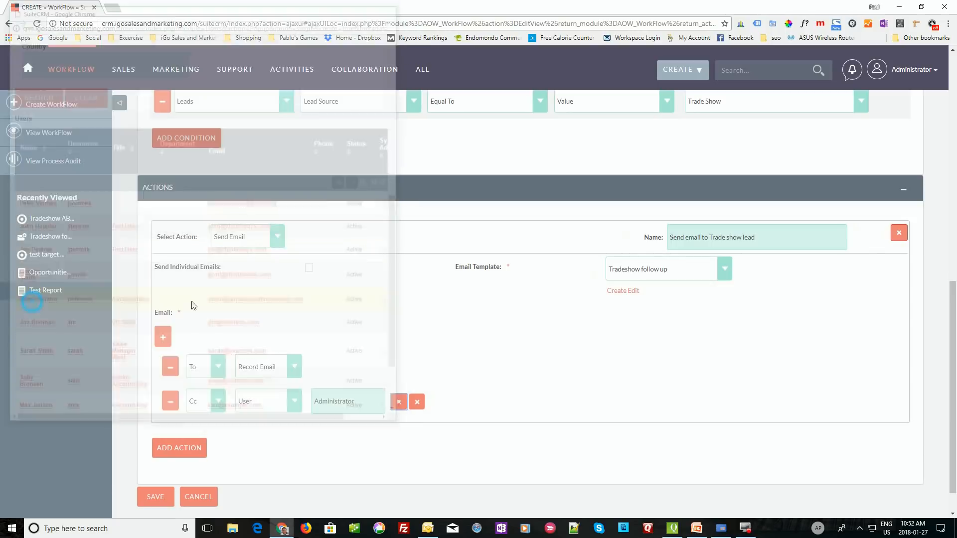
# Step: Add a Create Record action to the workflow and name it "Shedule Call"
pyautogui.scroll(-1, 579, 330)
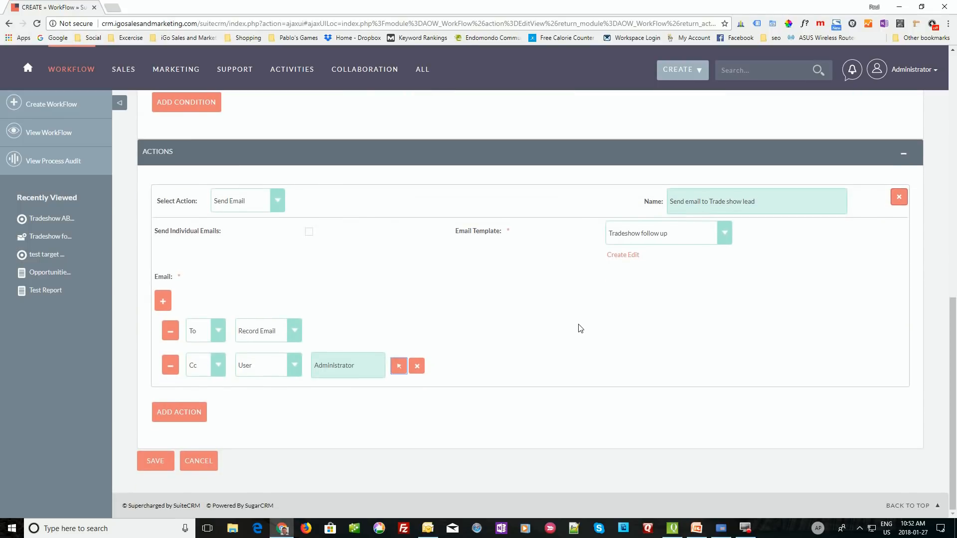
pyautogui.click(182, 413)
pyautogui.scroll(-1, 406, 374)
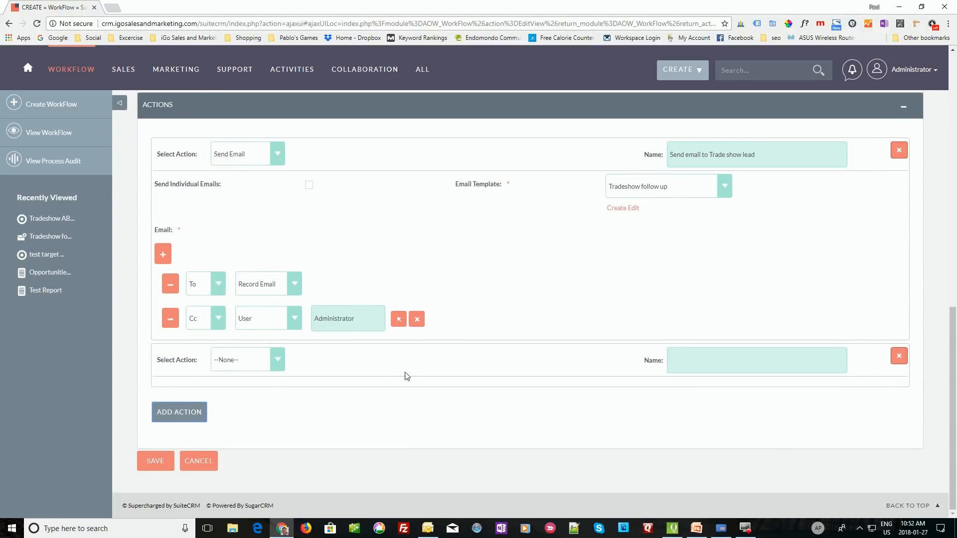
pyautogui.click(275, 362)
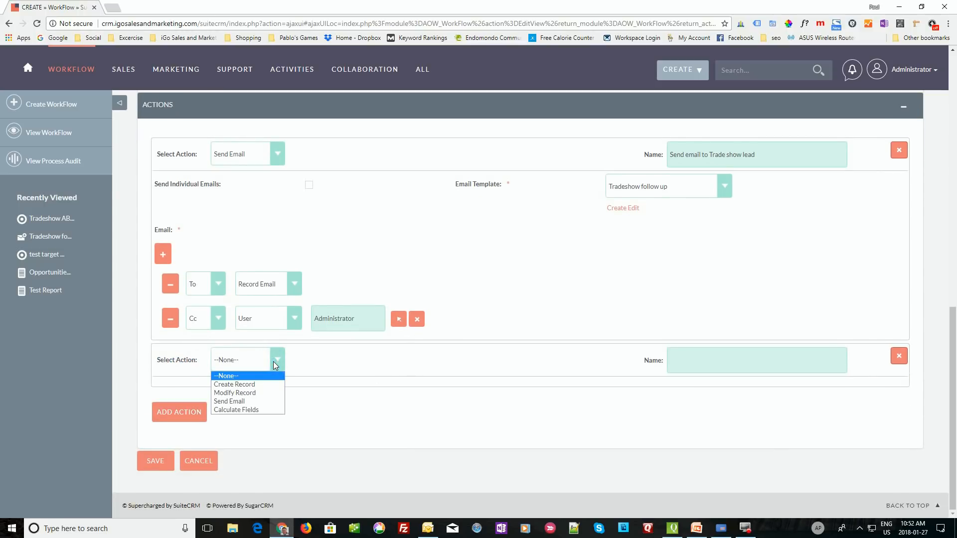
pyautogui.click(261, 384)
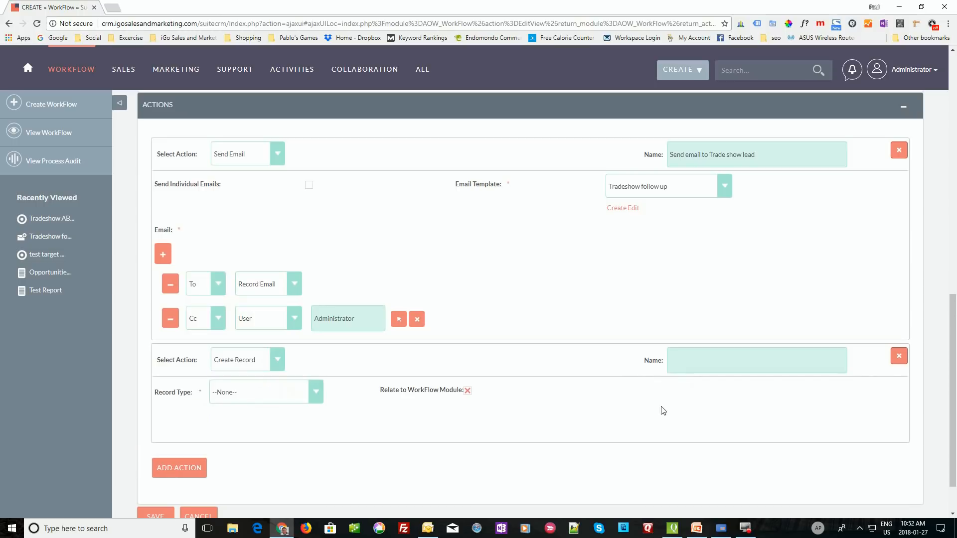
pyautogui.click(696, 363)
pyautogui.write('Shec')
pyautogui.write('ule Call')
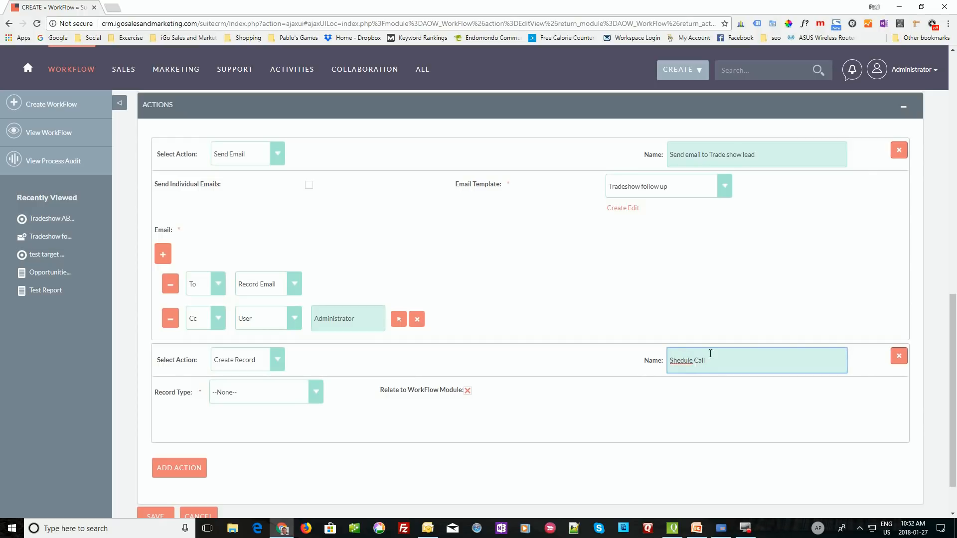
# Step: Set the Create Record action's record type to Calls
pyautogui.scroll(-2, 493, 351)
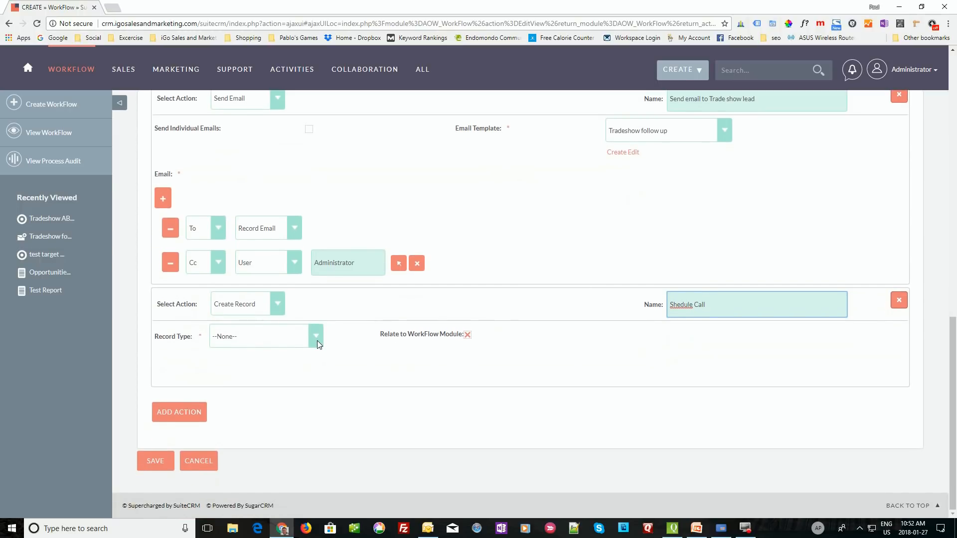
pyautogui.click(317, 341)
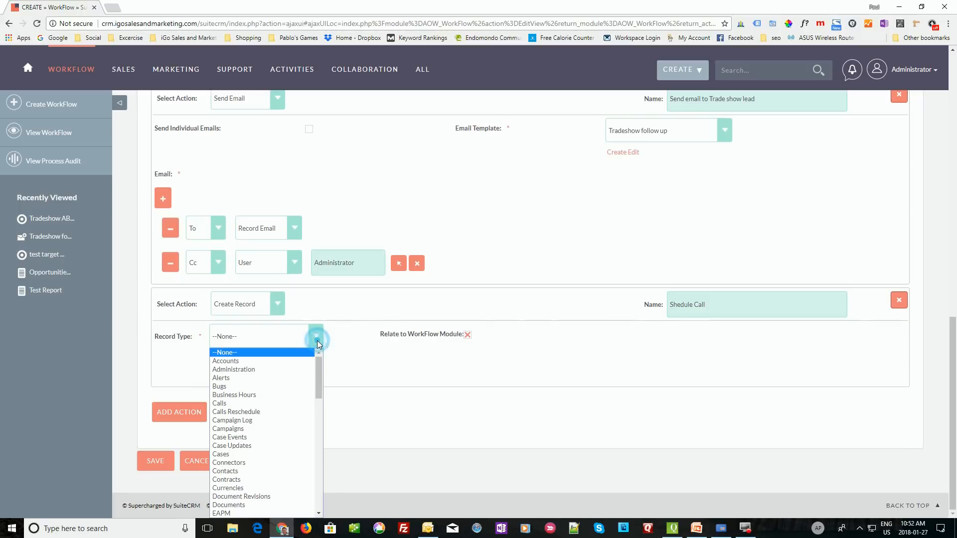
pyautogui.scroll(-3, 288, 412)
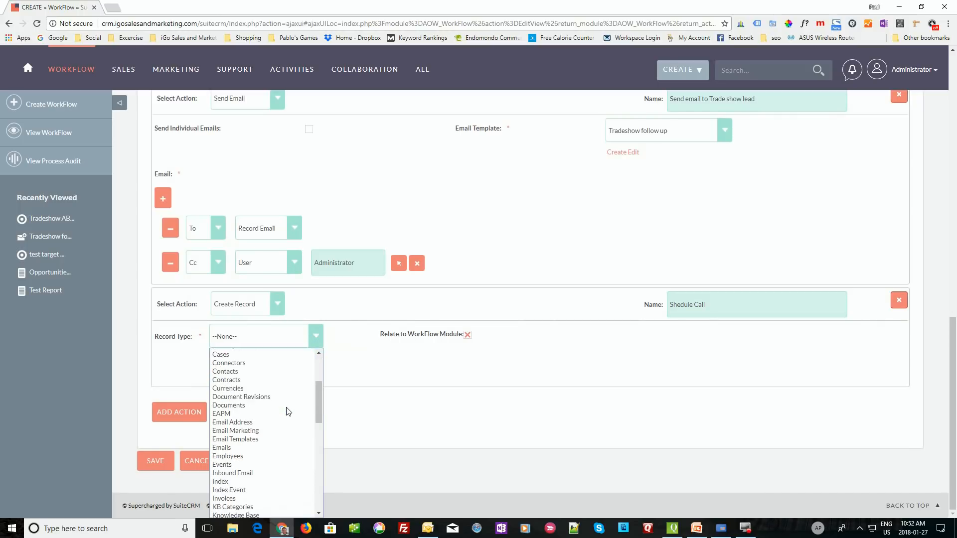
pyautogui.scroll(-3, 289, 412)
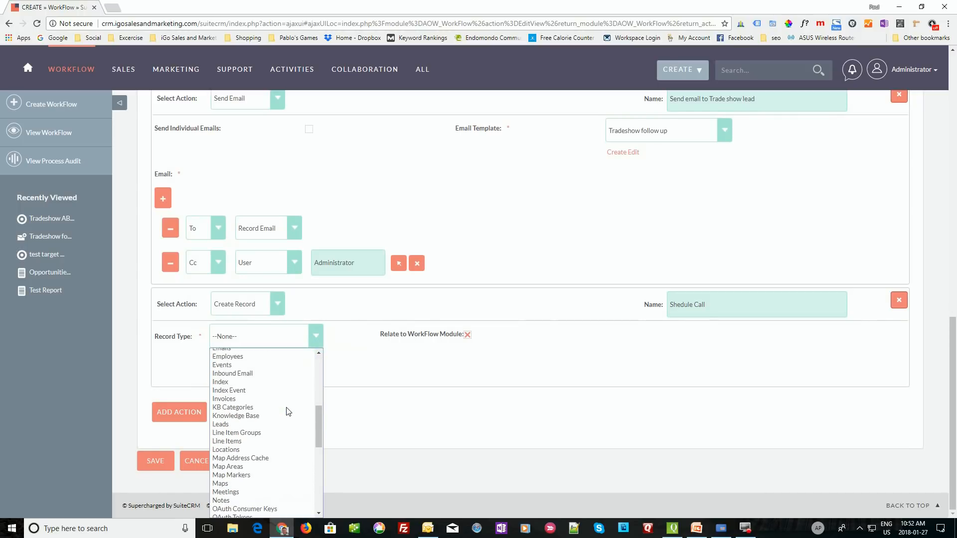
pyautogui.scroll(6, 288, 412)
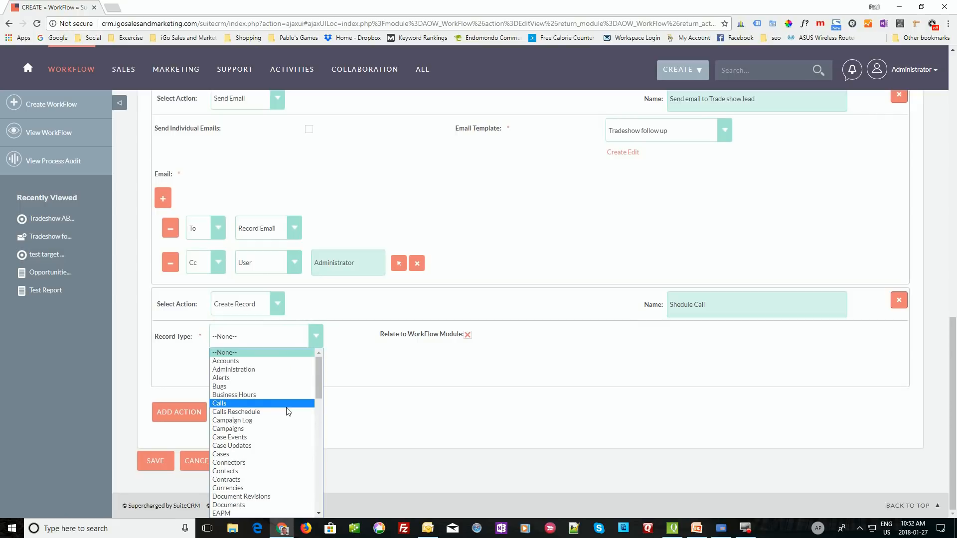
pyautogui.click(229, 404)
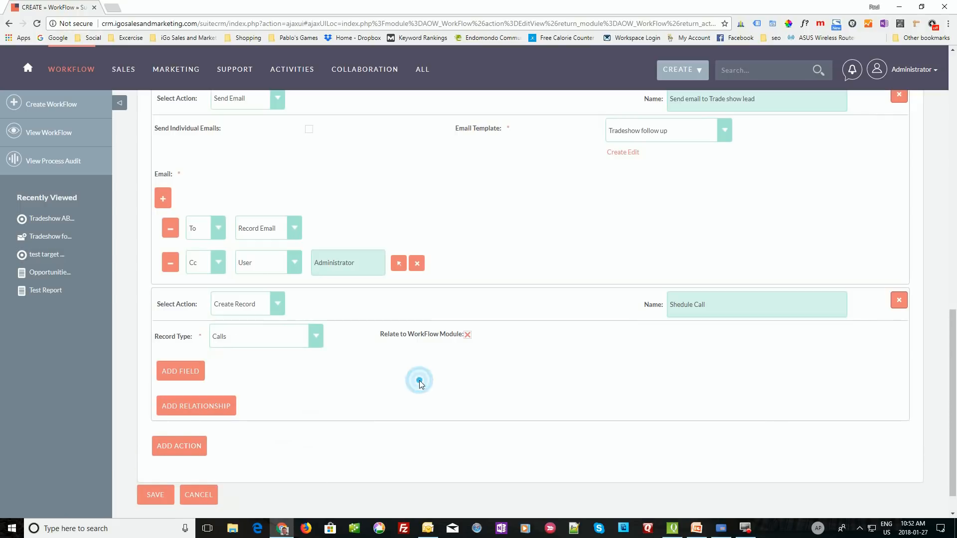
# Step: Add a Subject field to the call record with the value "Trade Show Follow Up"
pyautogui.scroll(-1, 374, 390)
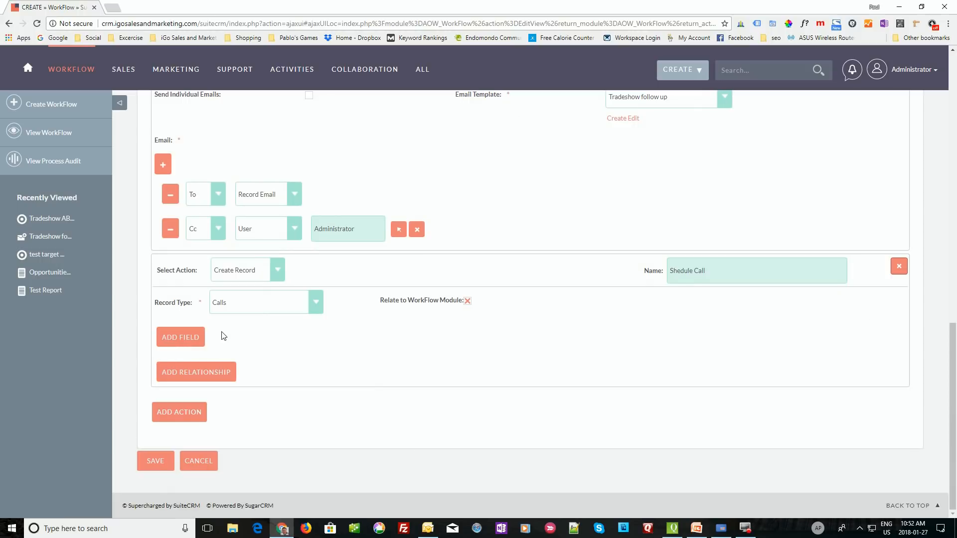
pyautogui.click(184, 342)
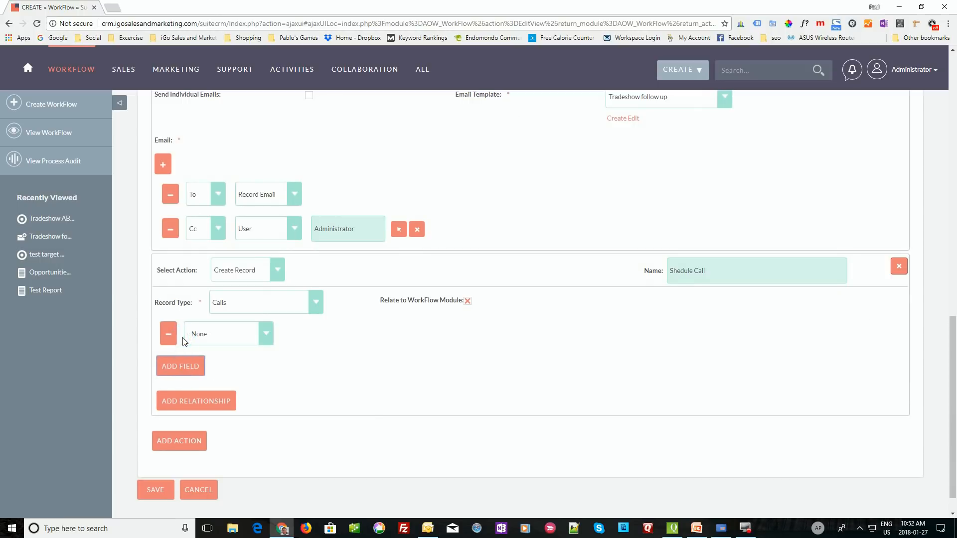
pyautogui.click(270, 340)
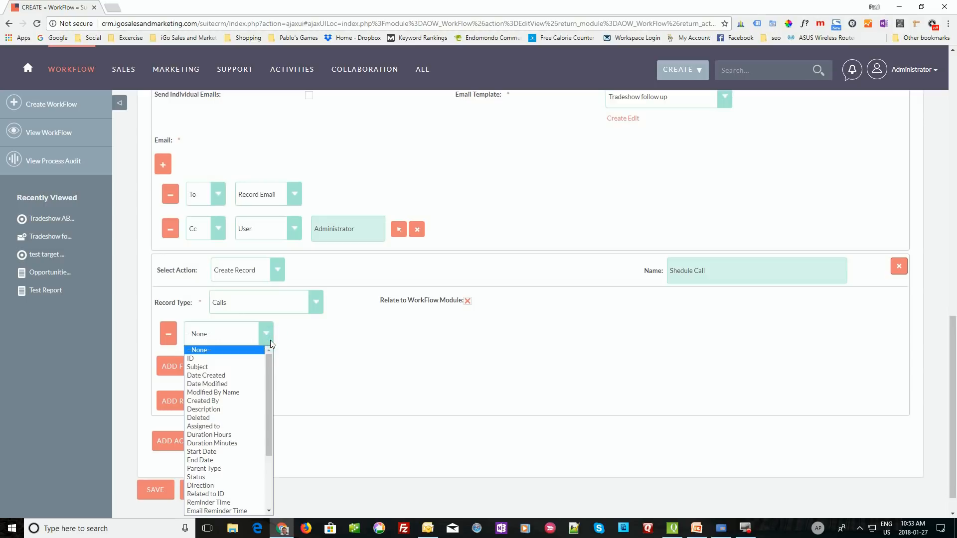
pyautogui.click(248, 367)
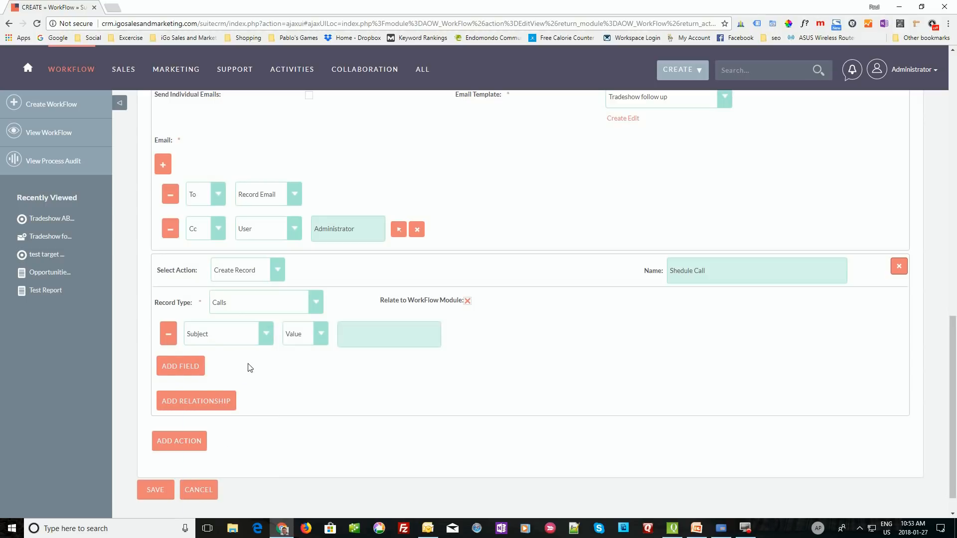
pyautogui.click(364, 342)
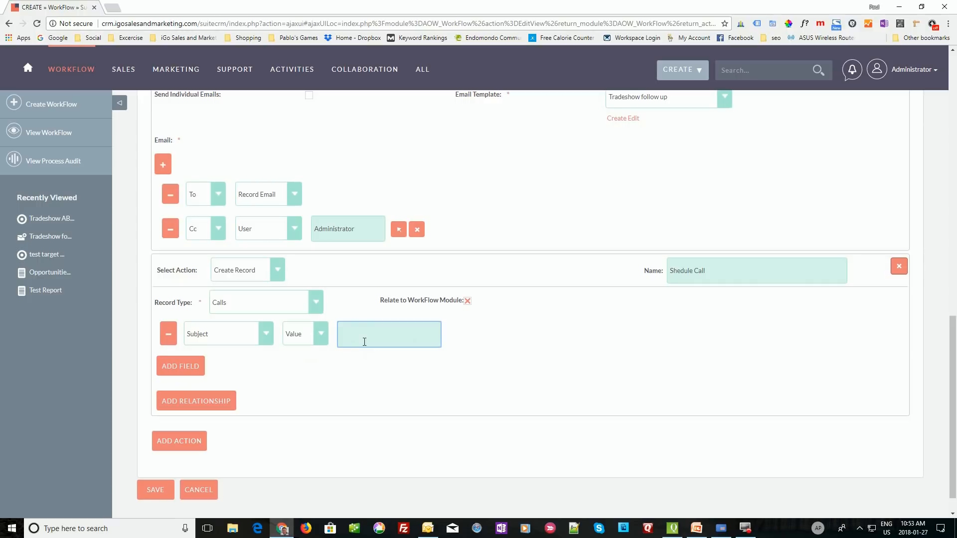
pyautogui.write('Trade Show Follow')
# Step: Add a second field to the call record and set it to Start Date
pyautogui.click(196, 370)
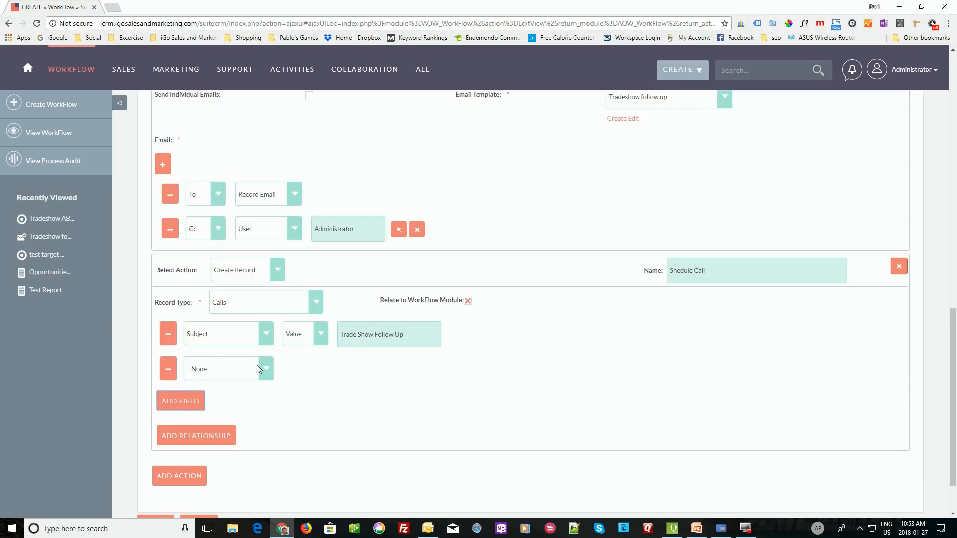
pyautogui.click(263, 370)
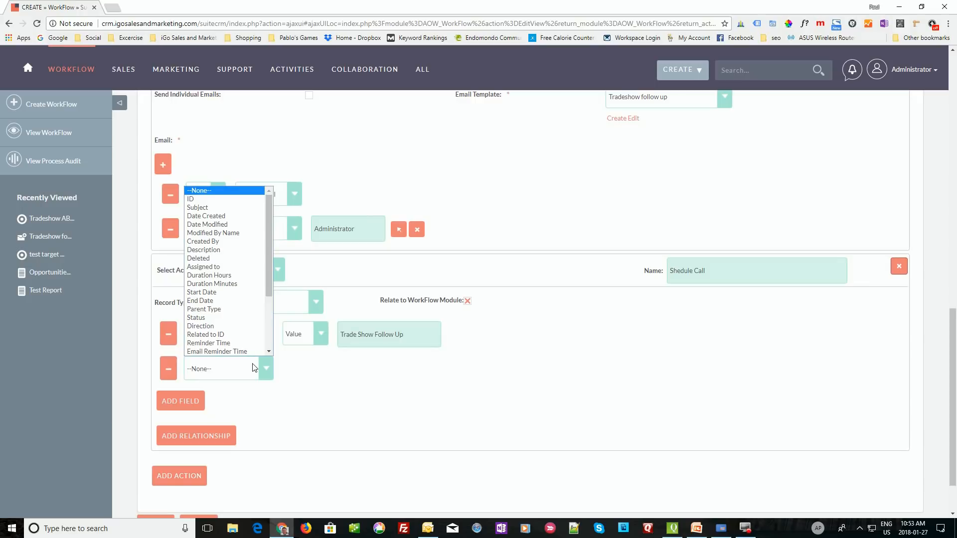
pyautogui.scroll(-3, 230, 323)
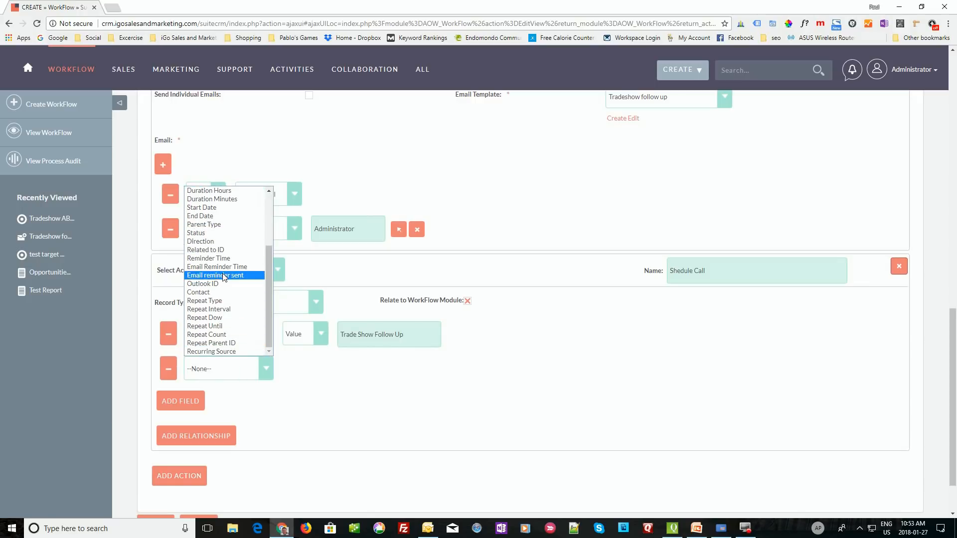
pyautogui.scroll(3, 224, 260)
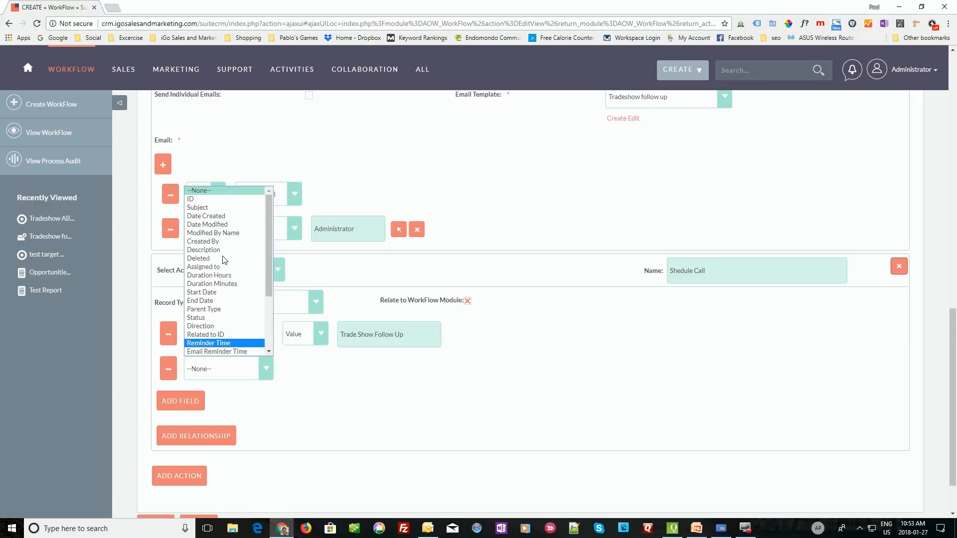
pyautogui.click(213, 293)
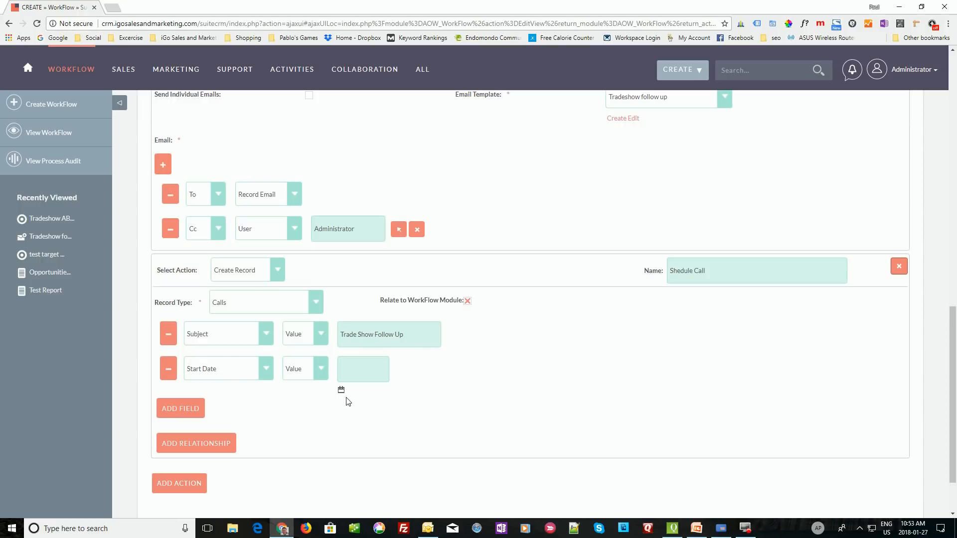
# Step: Change the Start Date field's value type to Date and base it on Date Created
pyautogui.click(322, 366)
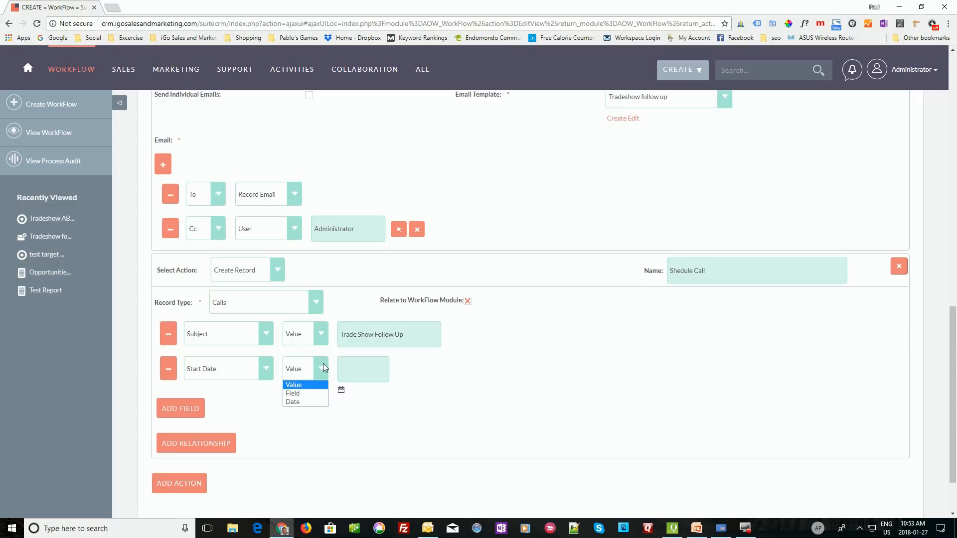
pyautogui.click(305, 402)
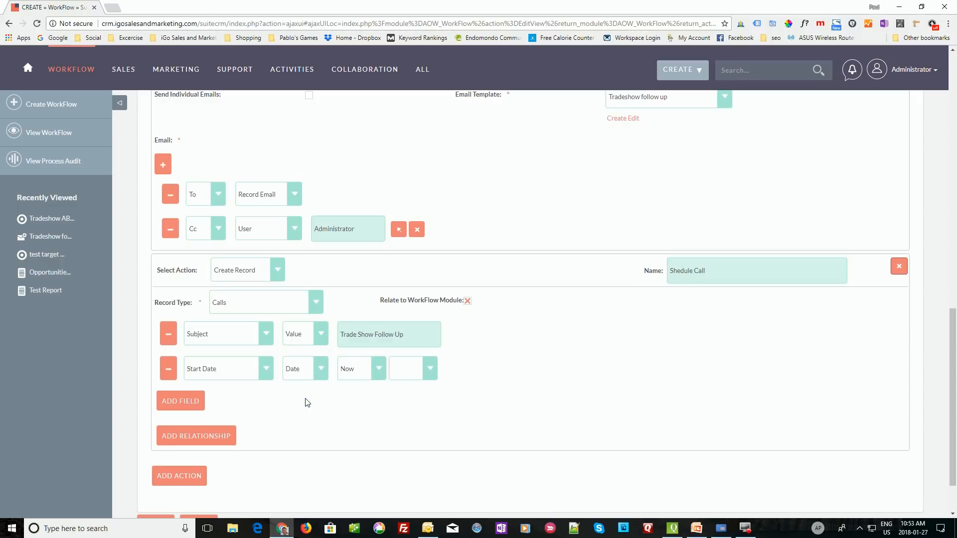
pyautogui.click(380, 372)
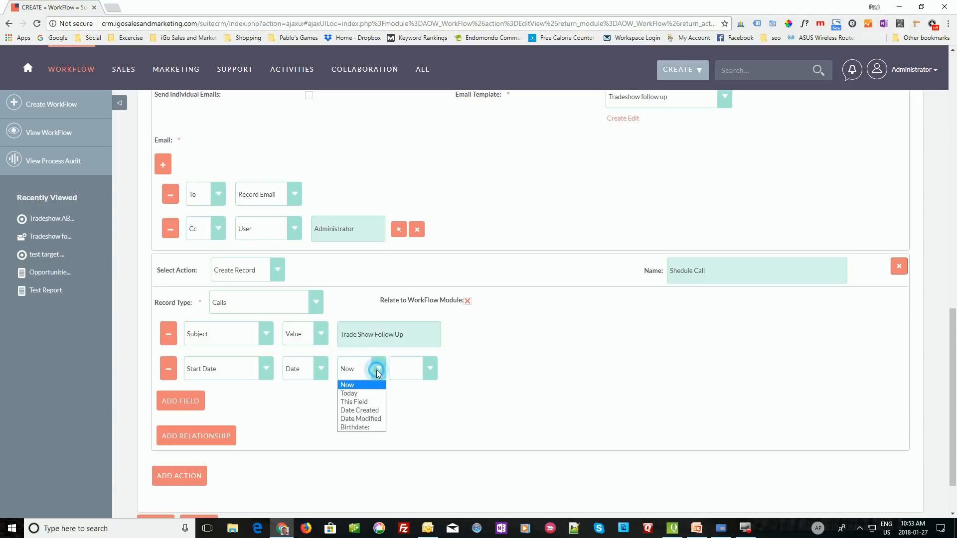
pyautogui.click(376, 411)
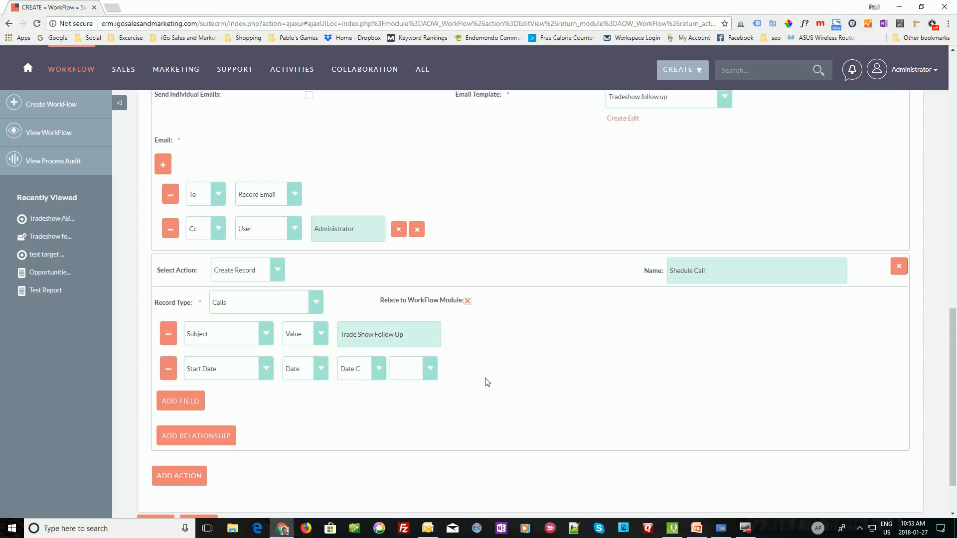
# Step: Offset the call's Start Date to 5 days after Date Created, using the + operator with the Days unit
pyautogui.click(432, 374)
pyautogui.click(407, 396)
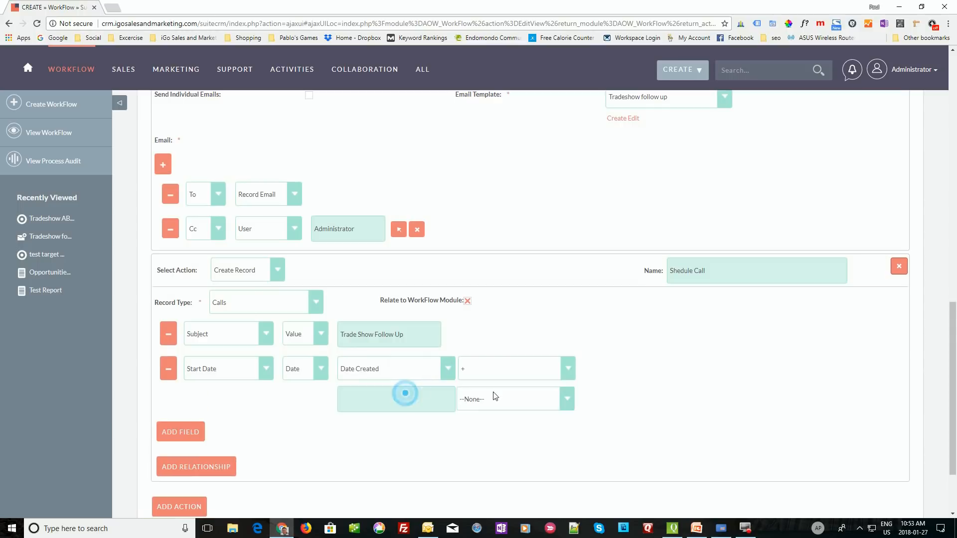
pyautogui.click(376, 408)
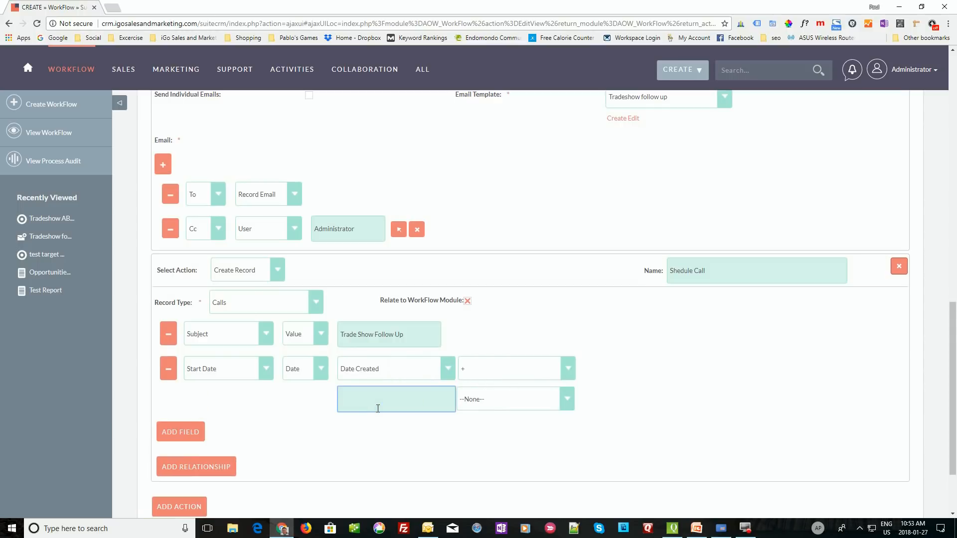
pyautogui.click(568, 400)
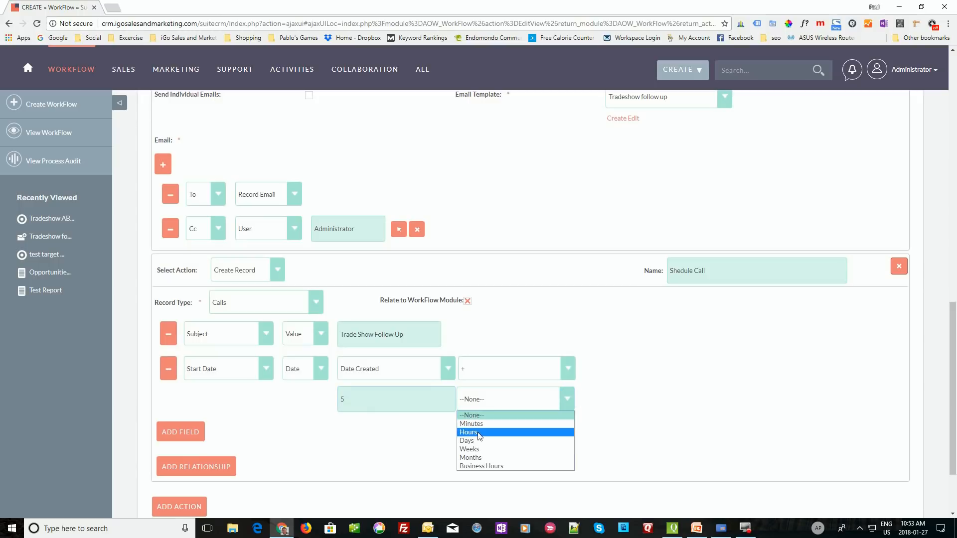
pyautogui.click(473, 441)
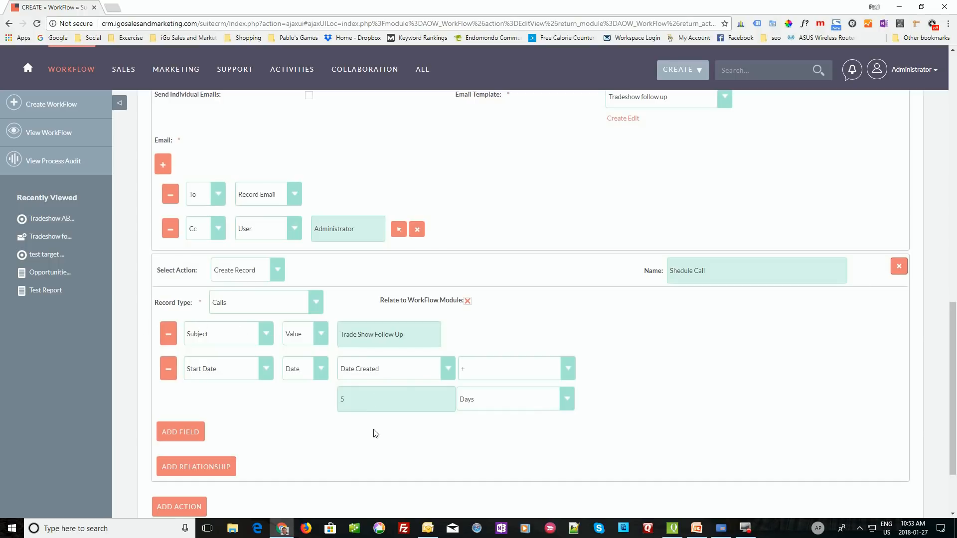
# Step: Add a Related to ID field to the call record, with value type Field and source field ID
pyautogui.scroll(-2, 299, 429)
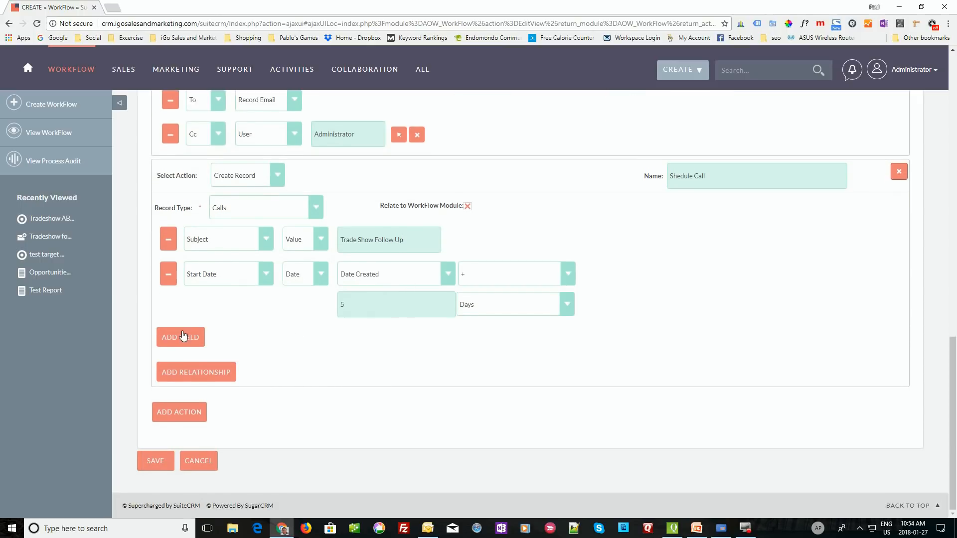
pyautogui.click(179, 343)
pyautogui.click(265, 342)
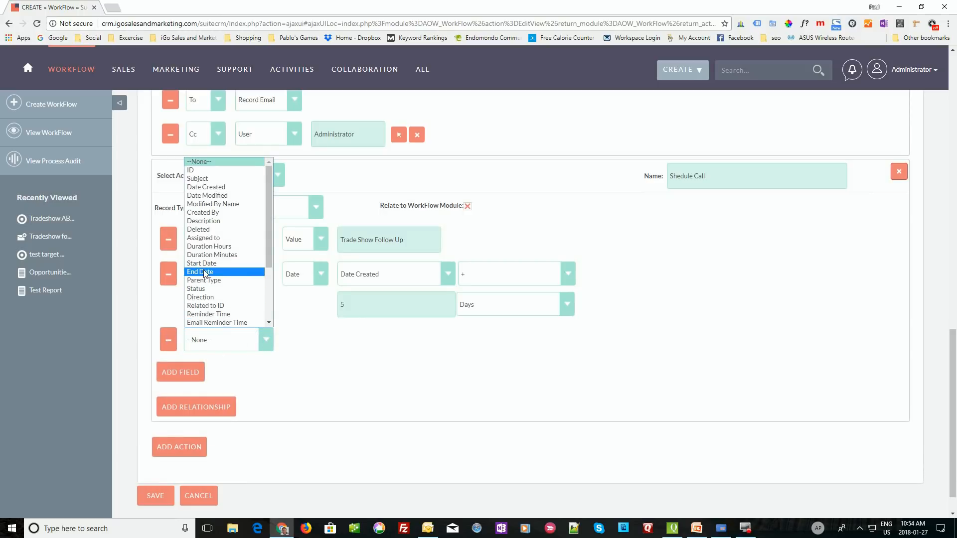
pyautogui.click(206, 306)
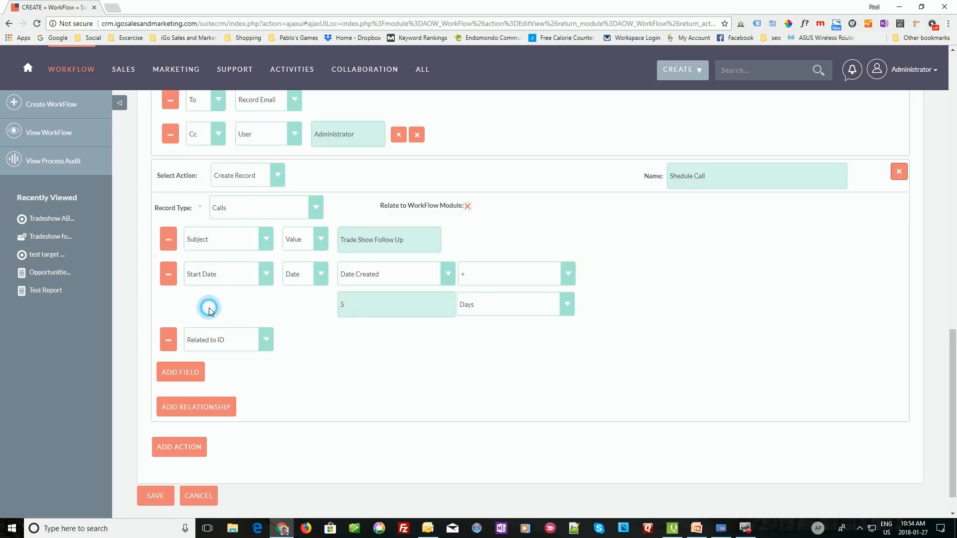
pyautogui.click(320, 343)
pyautogui.click(368, 342)
pyautogui.click(309, 339)
pyautogui.click(300, 365)
pyautogui.click(408, 344)
pyautogui.click(376, 363)
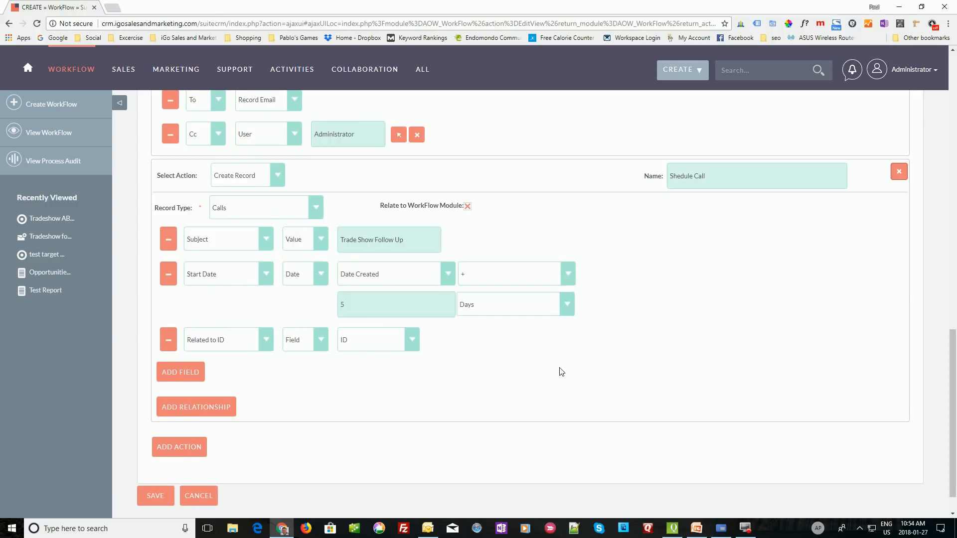
# Step: Add a fourth, still unassigned field row to the call record below Related to ID
pyautogui.scroll(5, 560, 369)
pyautogui.scroll(7, 343, 132)
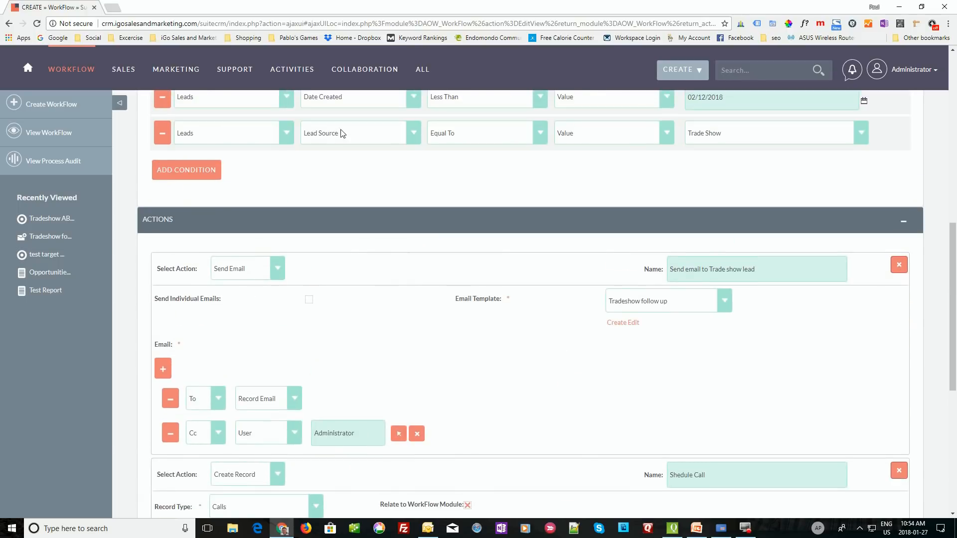
pyautogui.scroll(5, 368, 162)
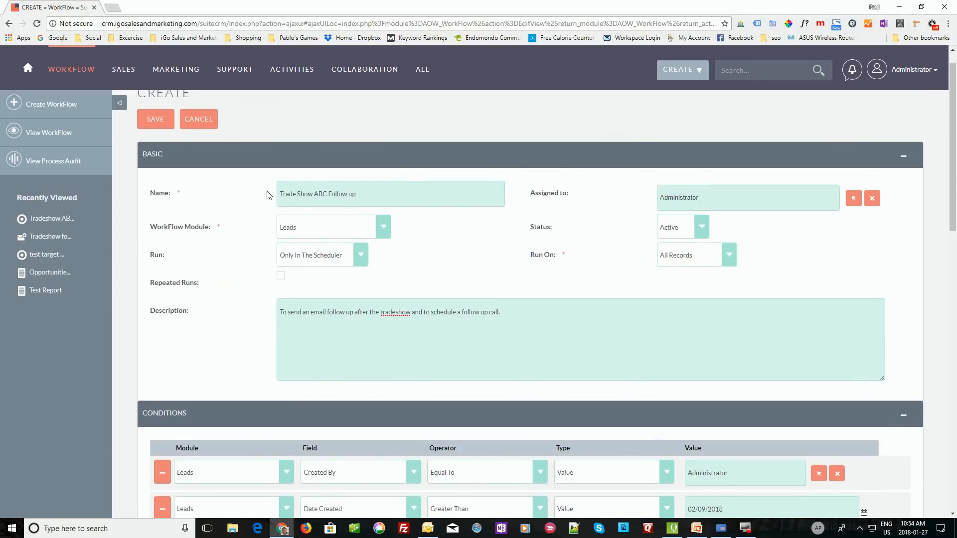
pyautogui.scroll(-16, 453, 274)
pyautogui.scroll(-1, 477, 300)
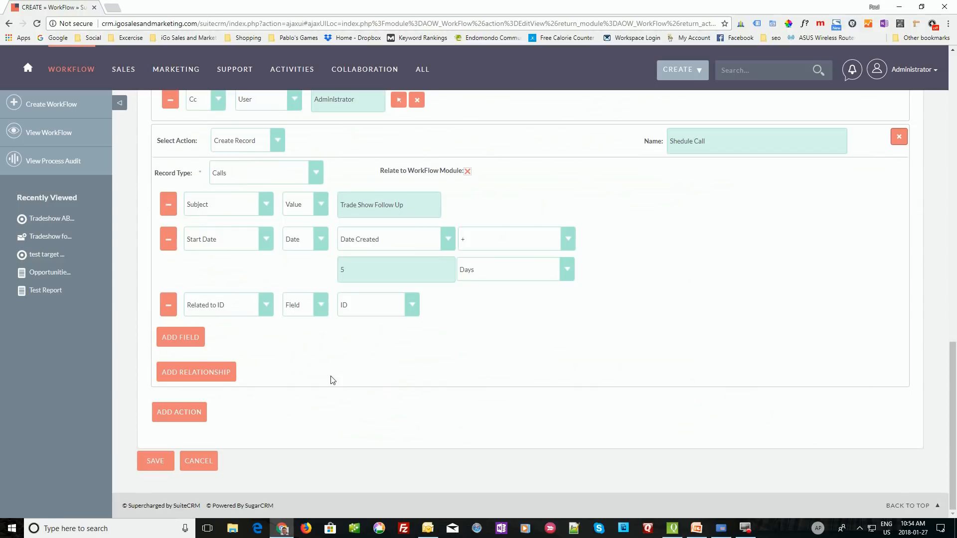
pyautogui.click(181, 338)
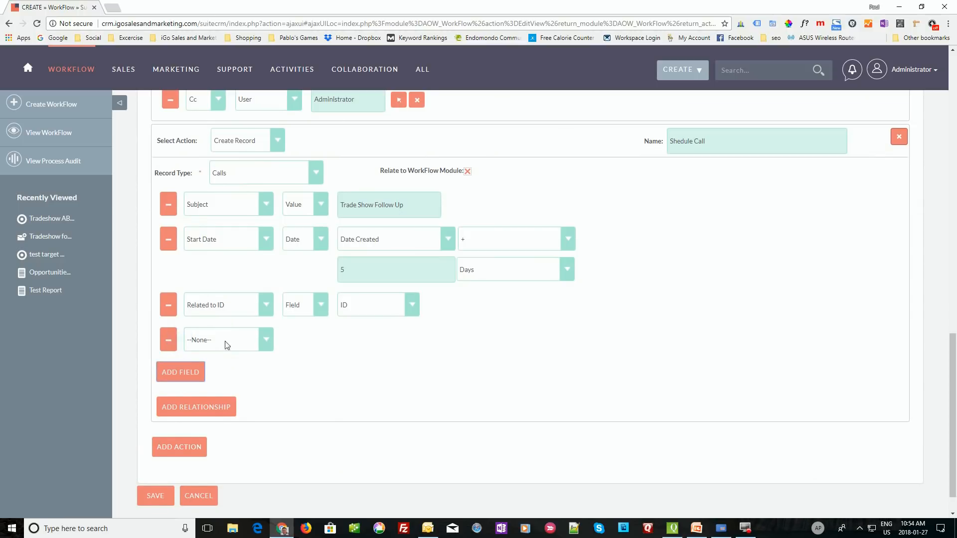
# Step: Set the new call field to Duration Minutes with a fixed value of 15
pyautogui.click(266, 342)
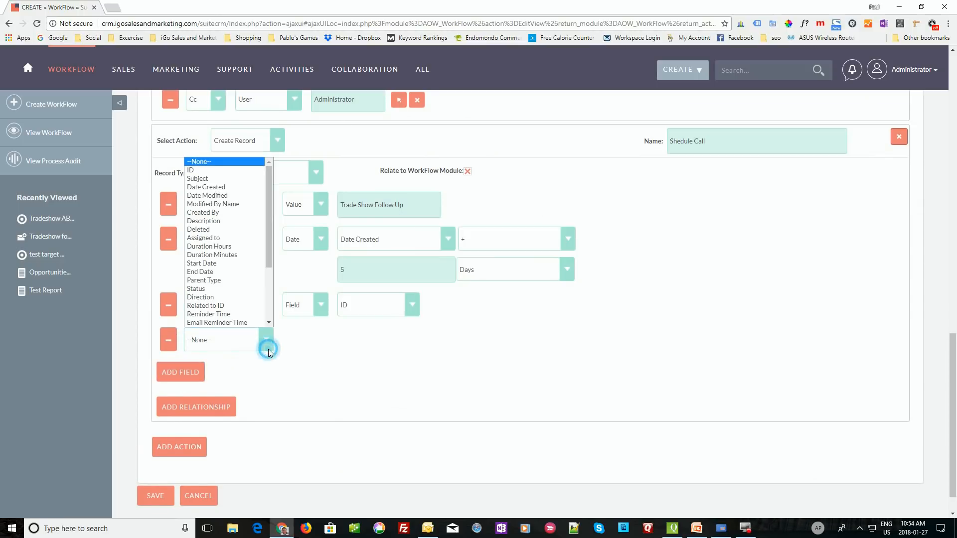
pyautogui.click(234, 255)
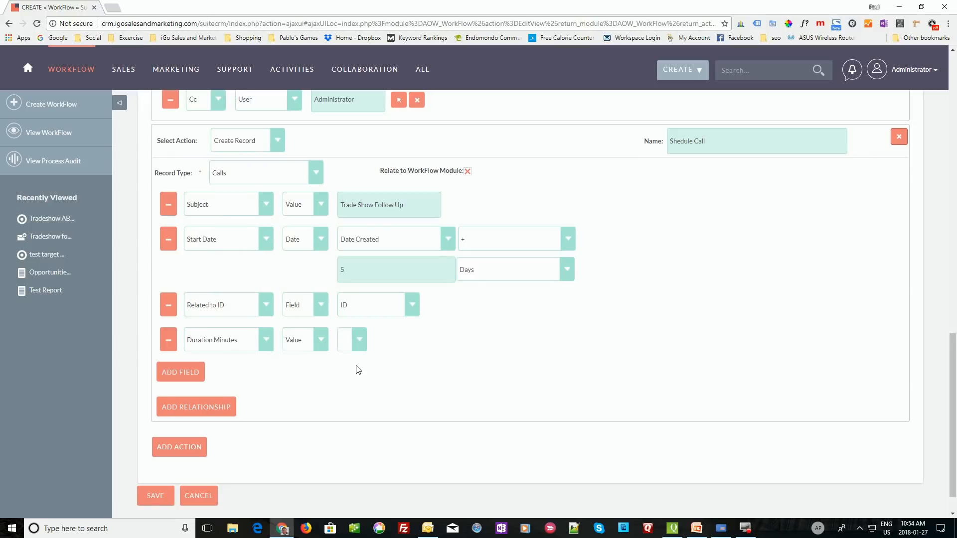
pyautogui.click(321, 340)
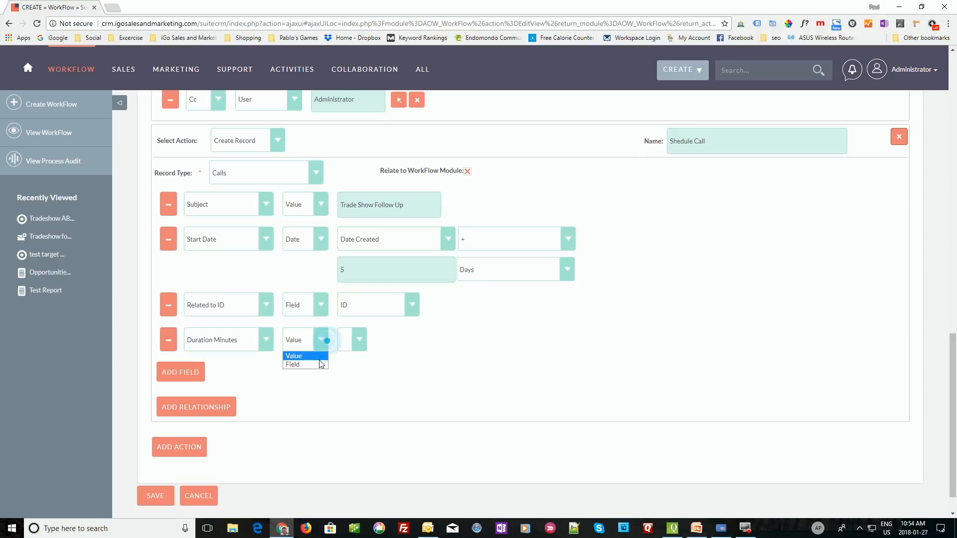
pyautogui.click(314, 371)
pyautogui.click(360, 340)
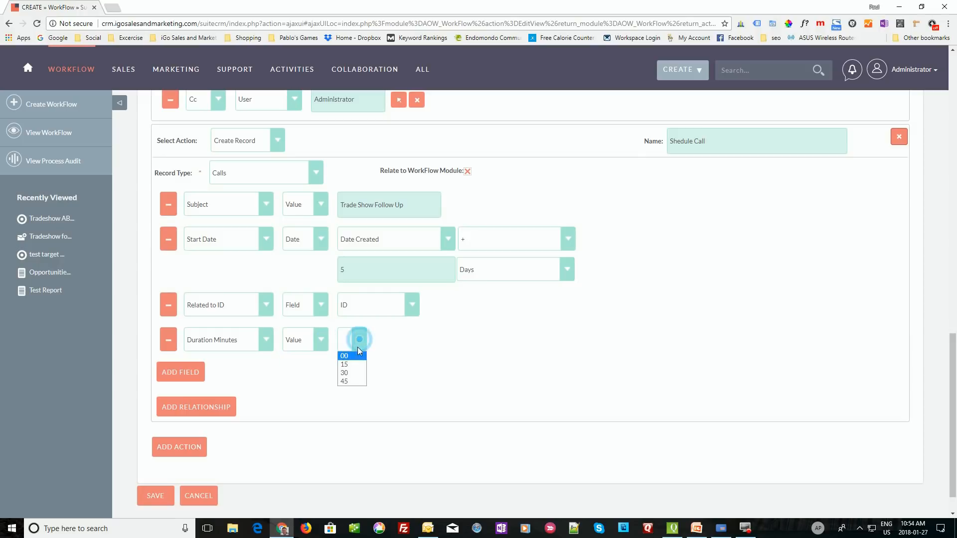
pyautogui.click(354, 364)
# Step: Change the call's duration field to Duration Hours with a fixed value of 1
pyautogui.click(263, 338)
pyautogui.click(221, 247)
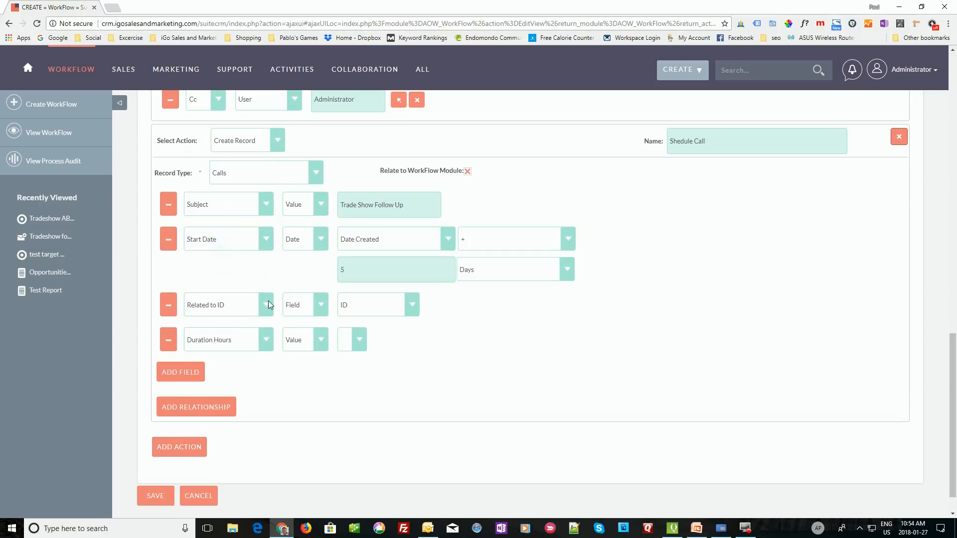
pyautogui.click(324, 337)
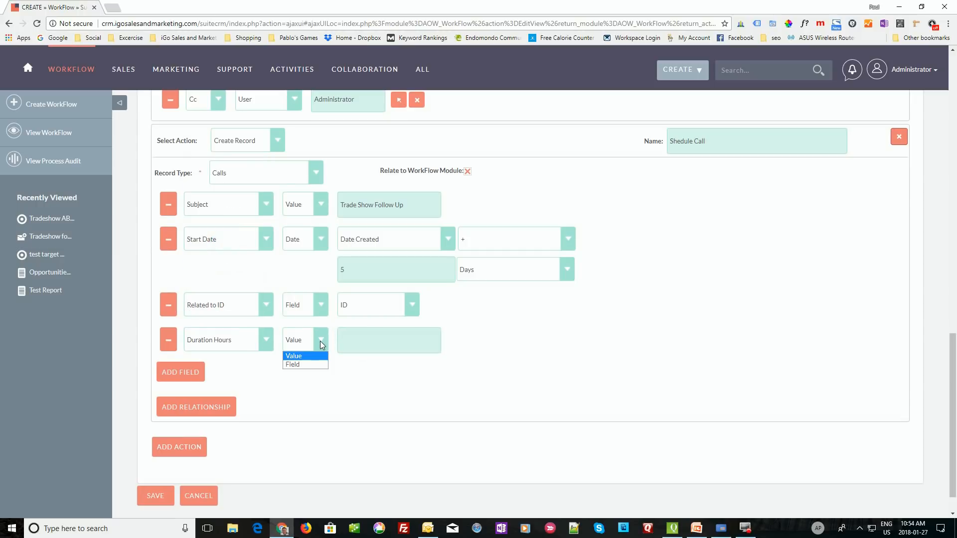
pyautogui.click(319, 345)
pyautogui.click(366, 338)
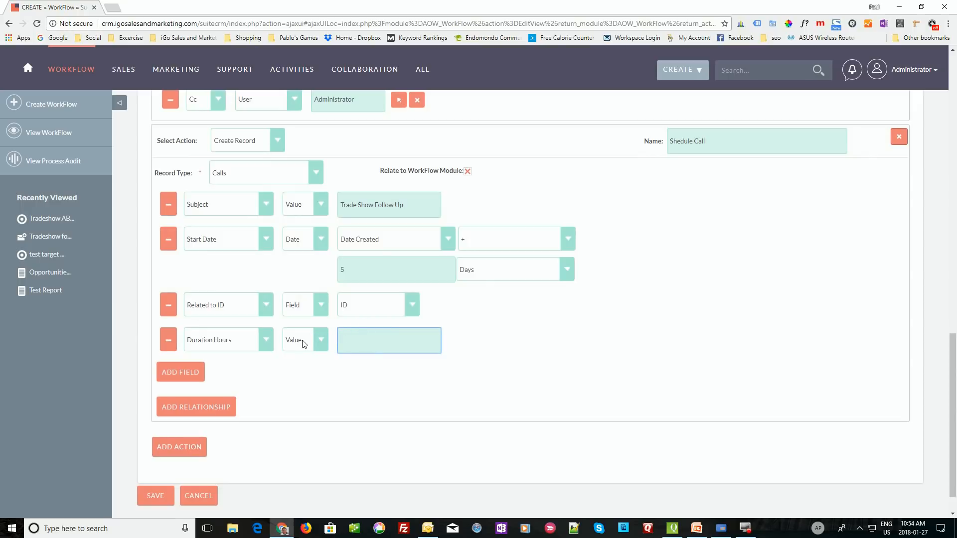
pyautogui.click(319, 337)
pyautogui.click(319, 337)
pyautogui.click(359, 337)
pyautogui.click(278, 424)
# Step: Add an Assigned to field to the call record and select Administrator as its user value
pyautogui.click(189, 373)
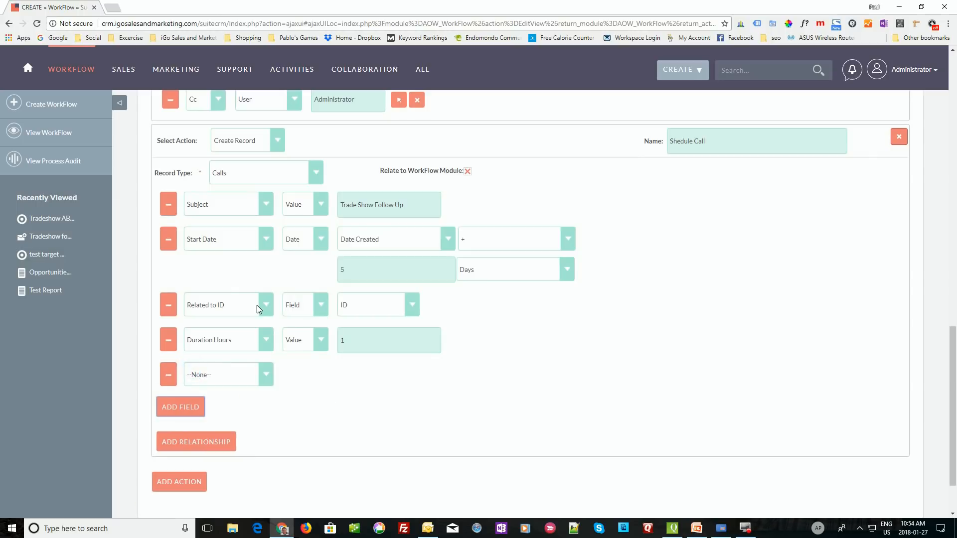
pyautogui.click(267, 375)
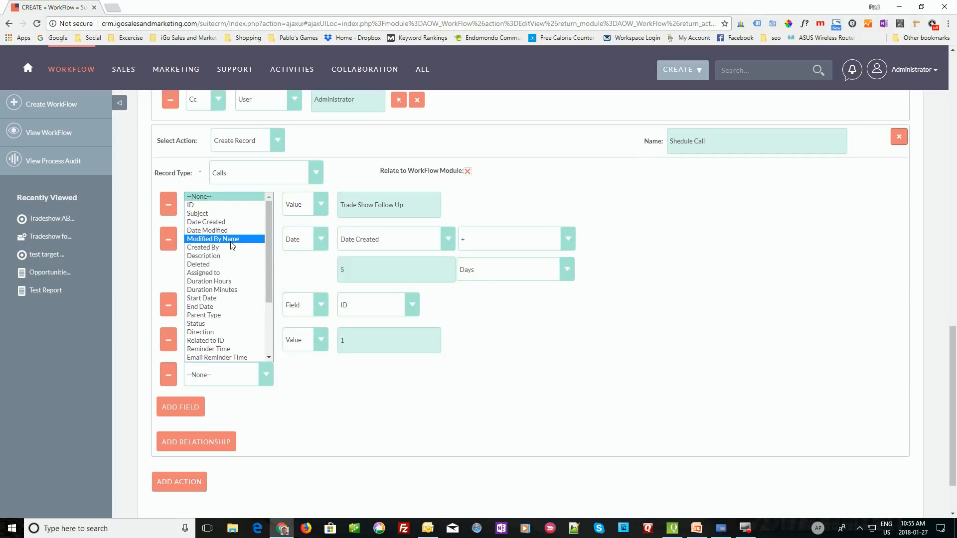
pyautogui.scroll(-3, 231, 245)
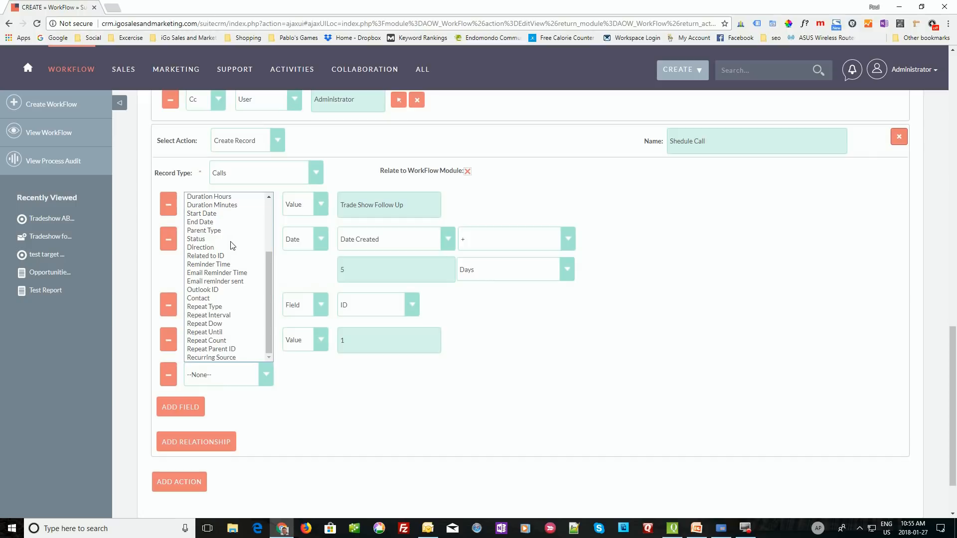
pyautogui.scroll(3, 231, 245)
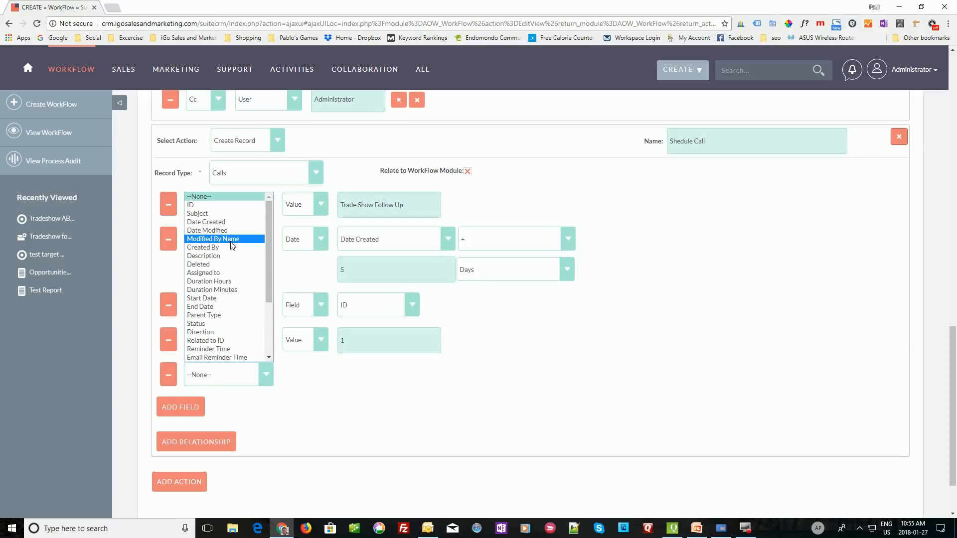
pyautogui.scroll(-3, 228, 302)
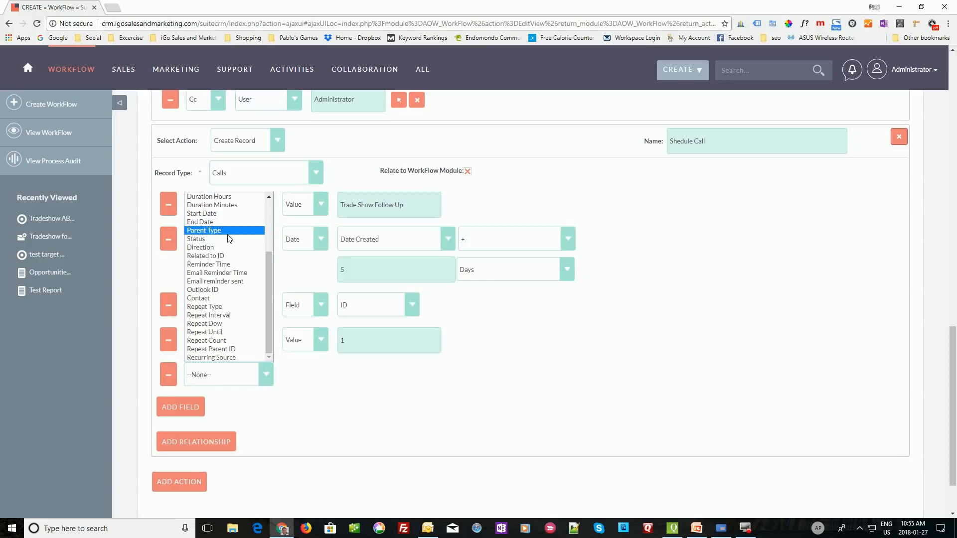
pyautogui.scroll(3, 228, 235)
pyautogui.click(205, 272)
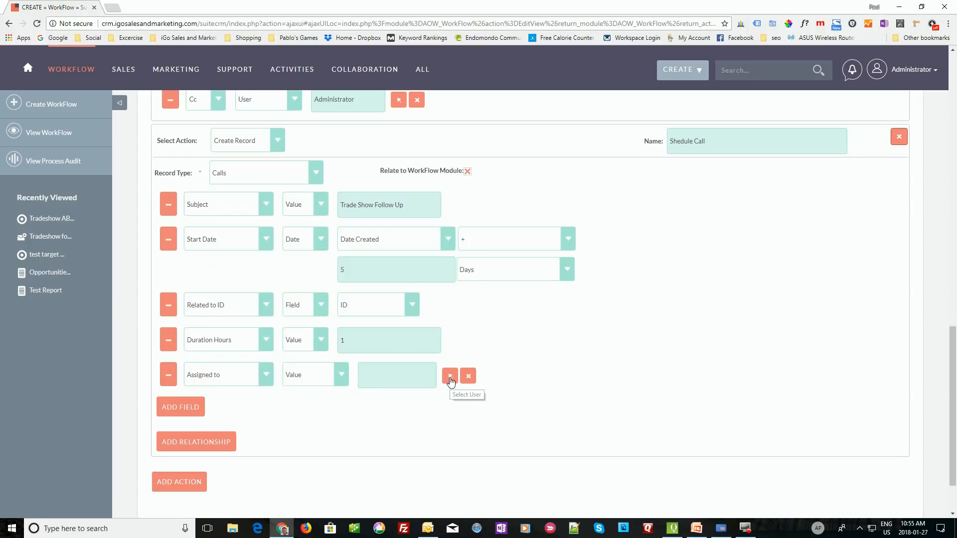
pyautogui.click(450, 378)
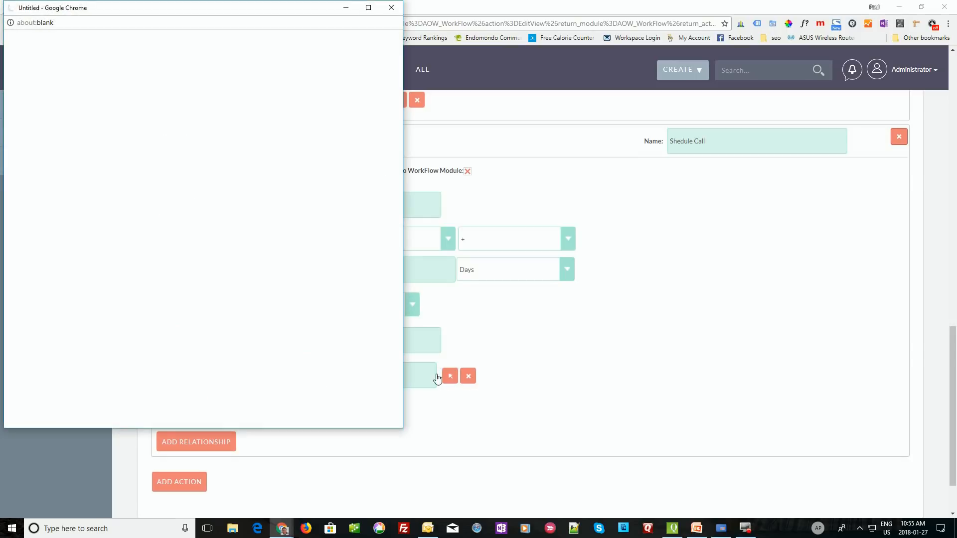
pyautogui.scroll(-10, 116, 309)
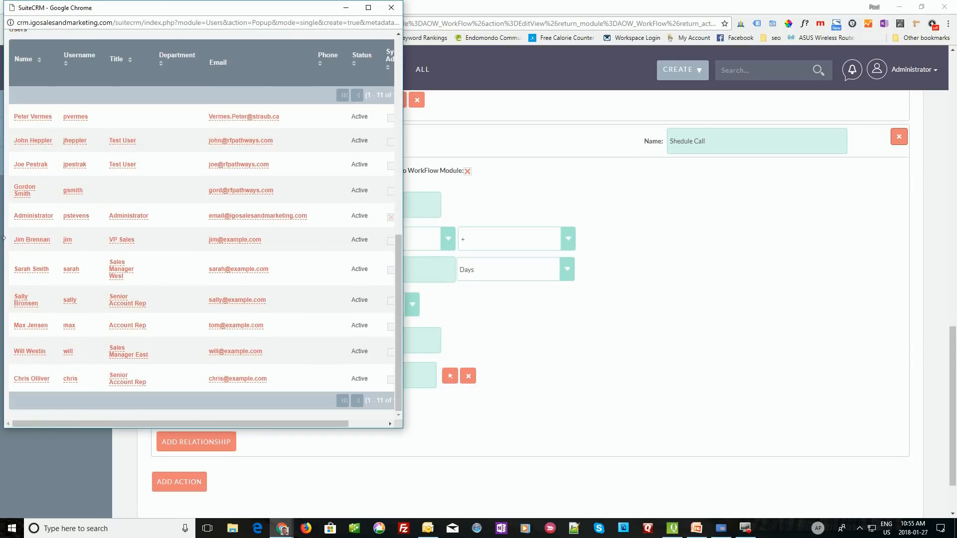
pyautogui.click(34, 215)
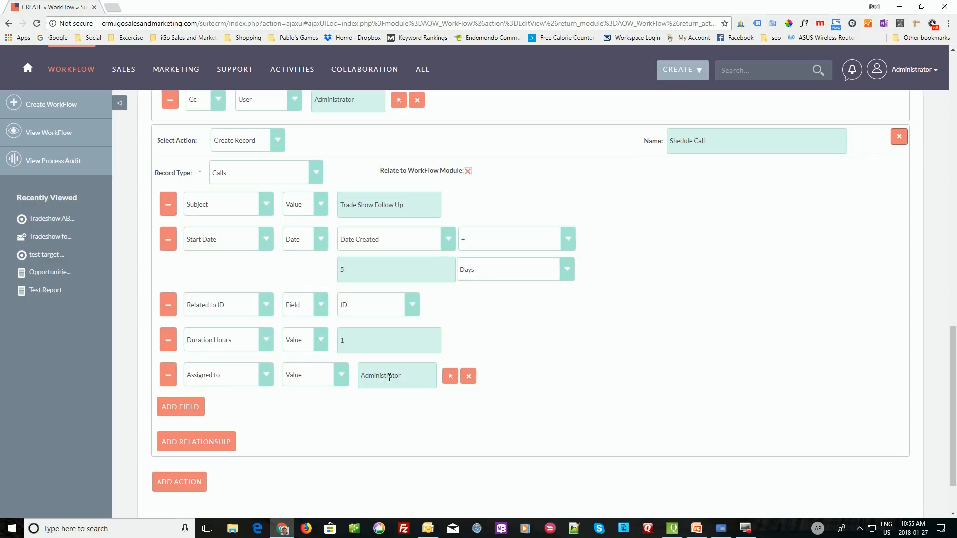
# Step: Review the workflow's call fields, basic settings and Leads conditions before saving
pyautogui.scroll(-1, 333, 419)
pyautogui.scroll(7, 333, 419)
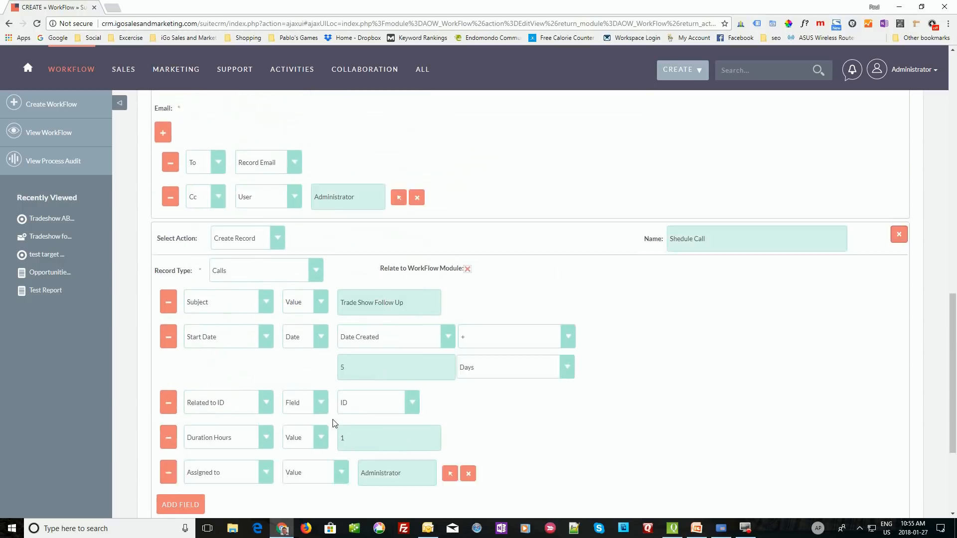
pyautogui.scroll(10, 332, 417)
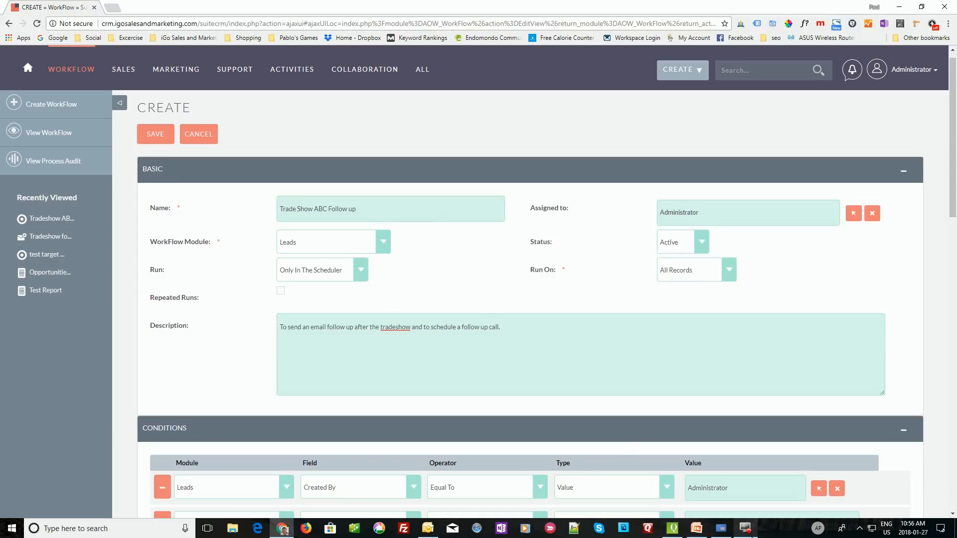
pyautogui.click(743, 531)
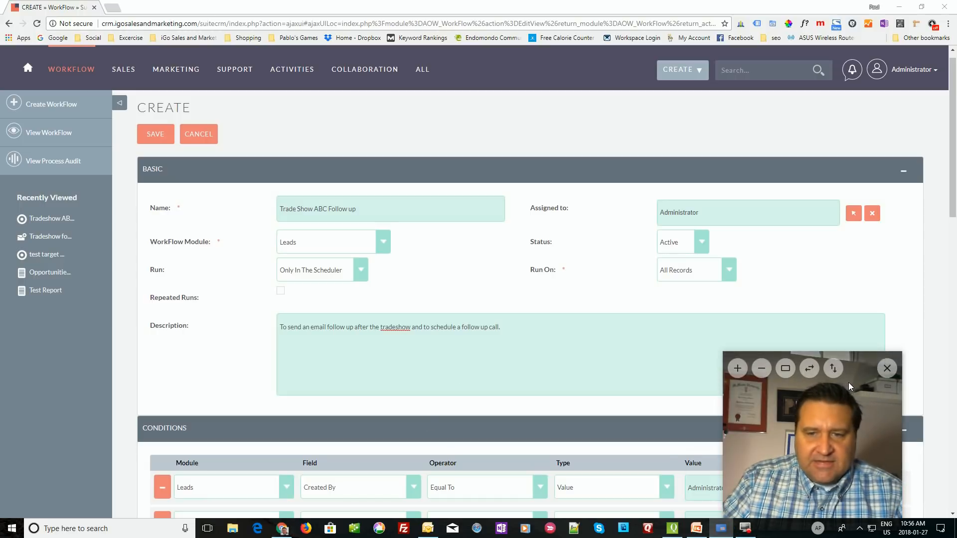
pyautogui.moveTo(735, 417); pyautogui.dragTo(737, 186)
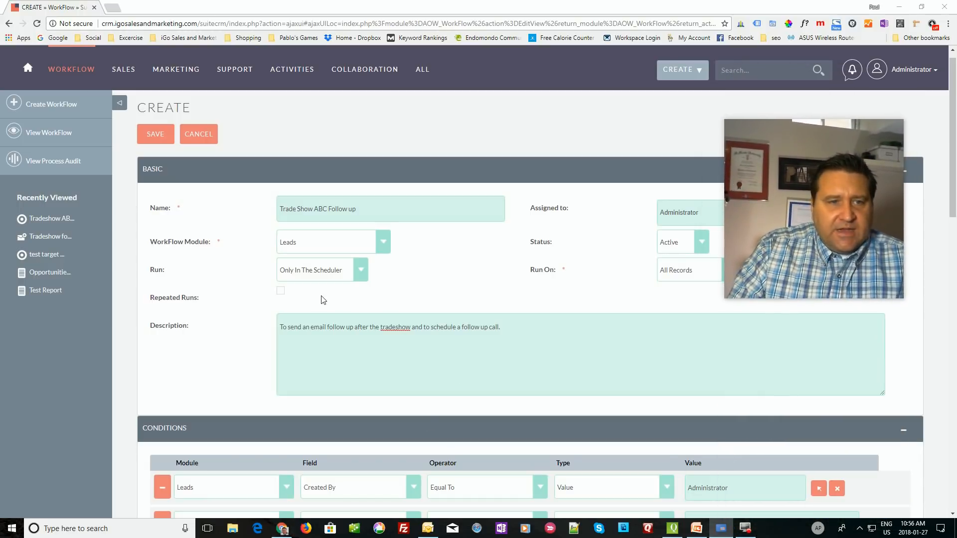
pyautogui.scroll(-4, 318, 296)
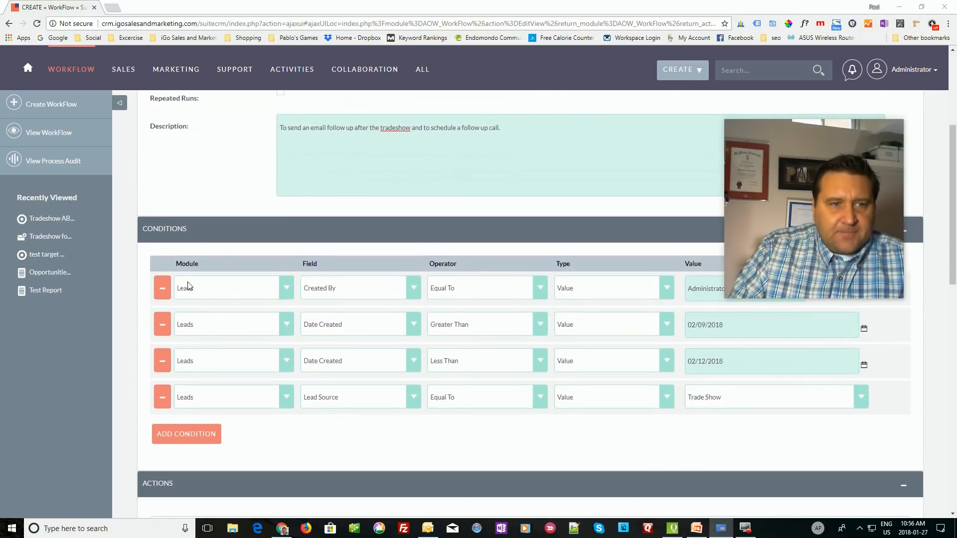
pyautogui.scroll(1, 236, 293)
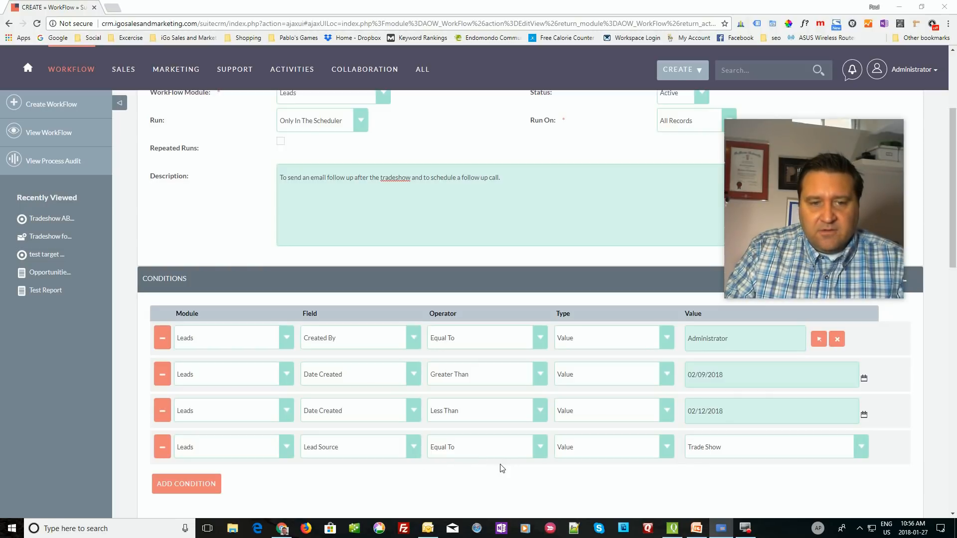
pyautogui.scroll(-4, 748, 446)
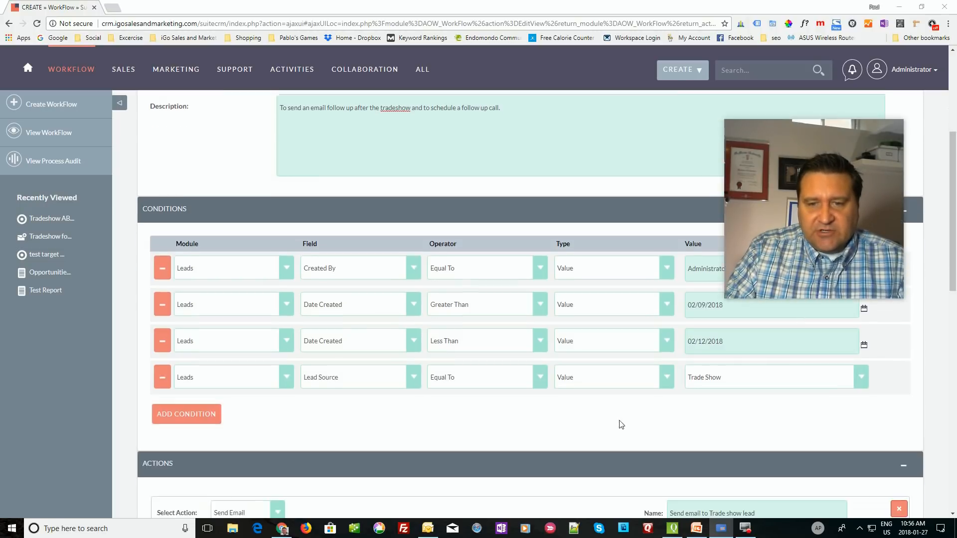
# Step: Review the workflow's email recipients and template, and the fields of its call record action
pyautogui.scroll(-2, 574, 362)
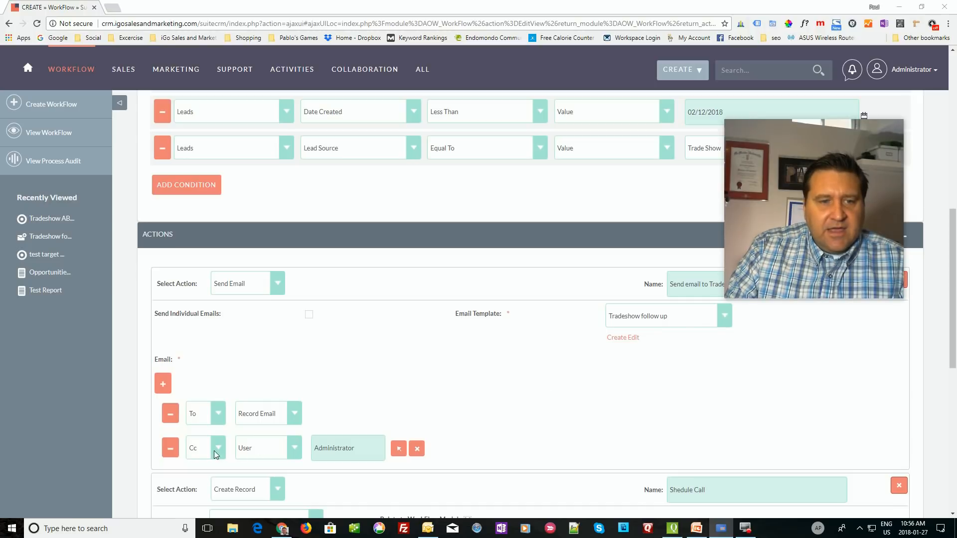
pyautogui.scroll(-1, 370, 454)
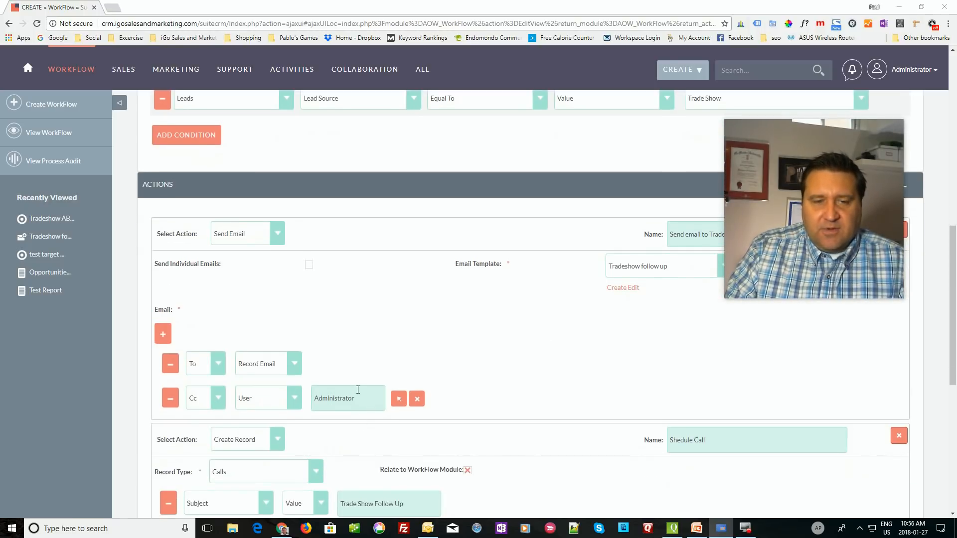
pyautogui.scroll(-3, 358, 390)
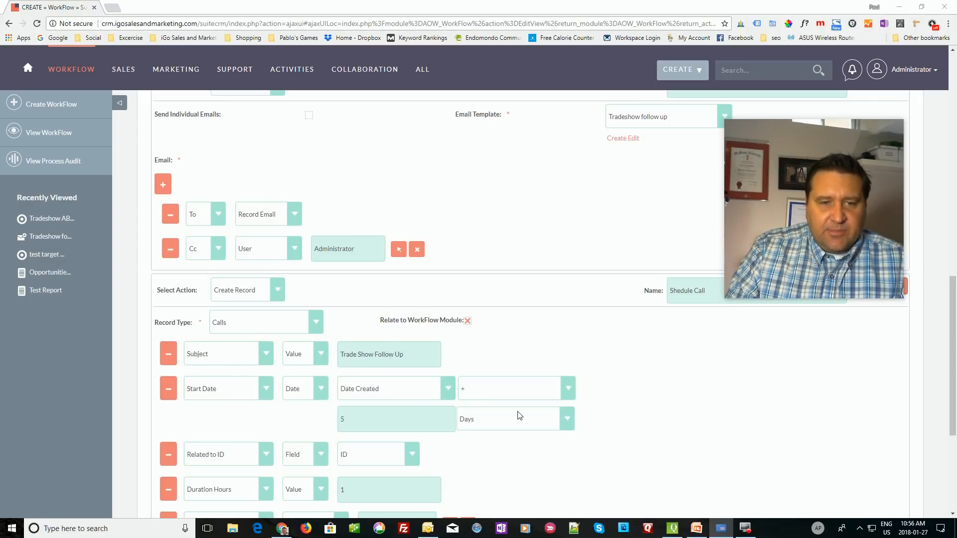
pyautogui.scroll(-2, 520, 416)
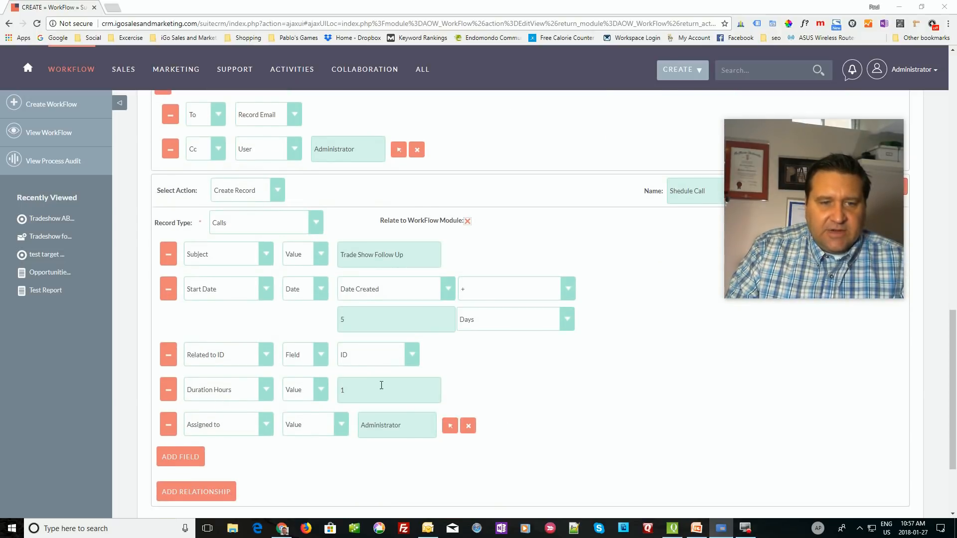
pyautogui.scroll(-2, 439, 432)
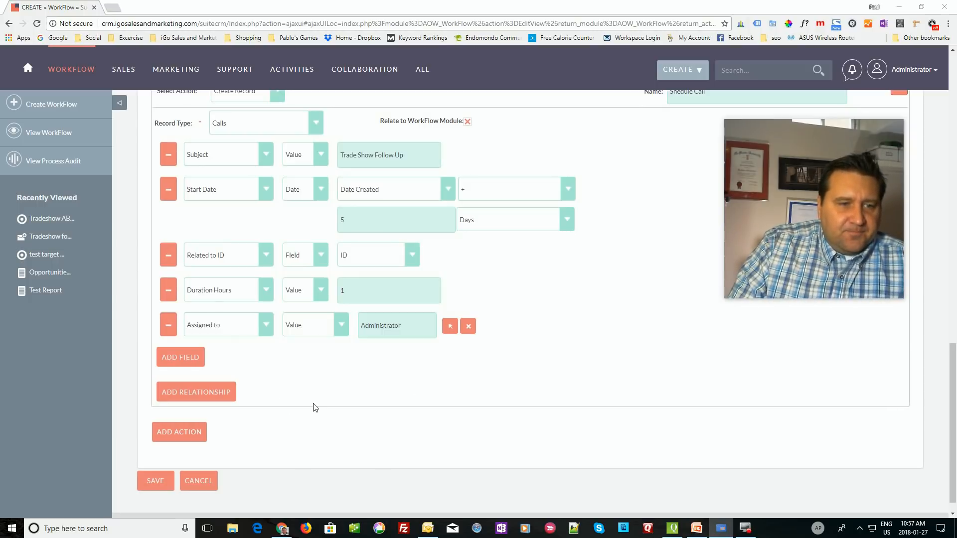
# Step: Add a third workflow action named "Add to Target List" that creates a record of type Targets
pyautogui.click(191, 432)
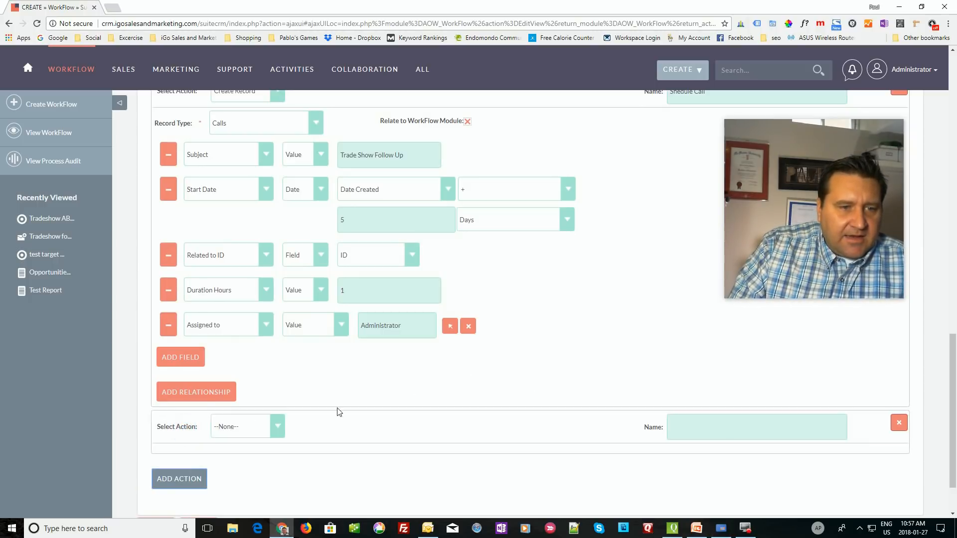
pyautogui.click(277, 427)
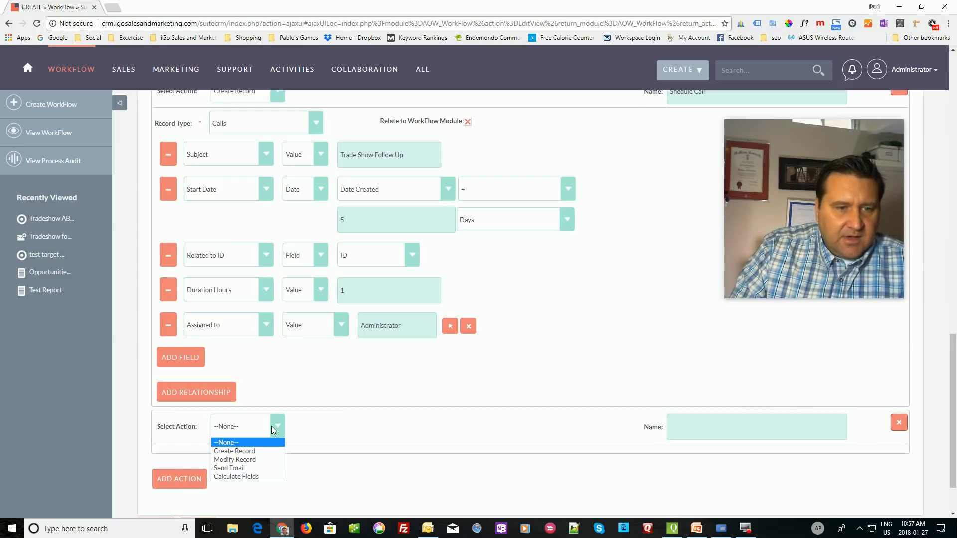
pyautogui.click(237, 451)
pyautogui.scroll(-3, 307, 400)
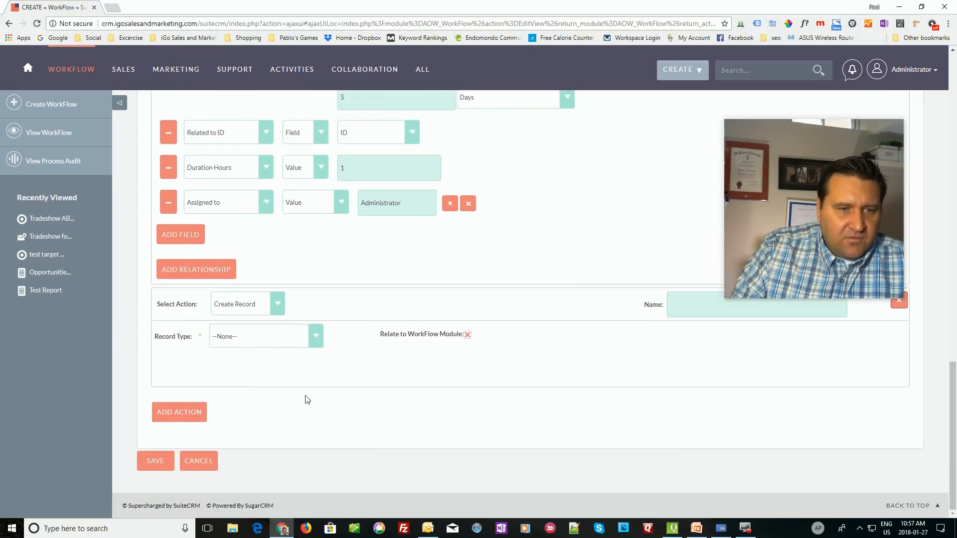
pyautogui.click(310, 338)
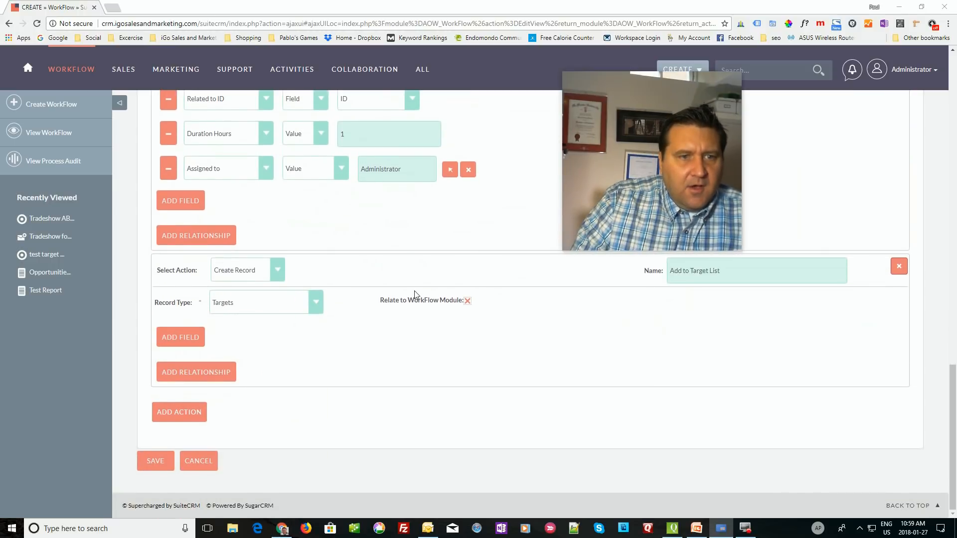
pyautogui.click(271, 269)
pyautogui.click(270, 269)
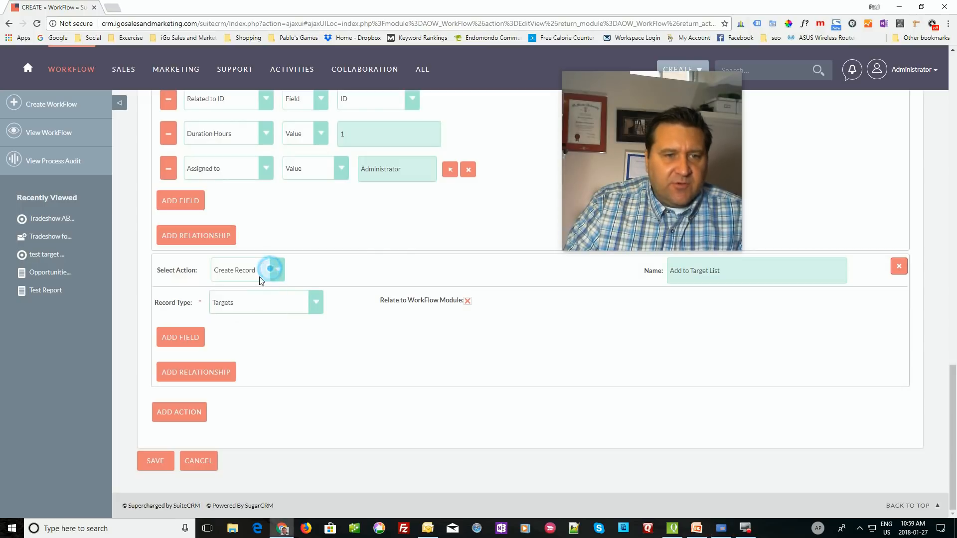
pyautogui.click(315, 304)
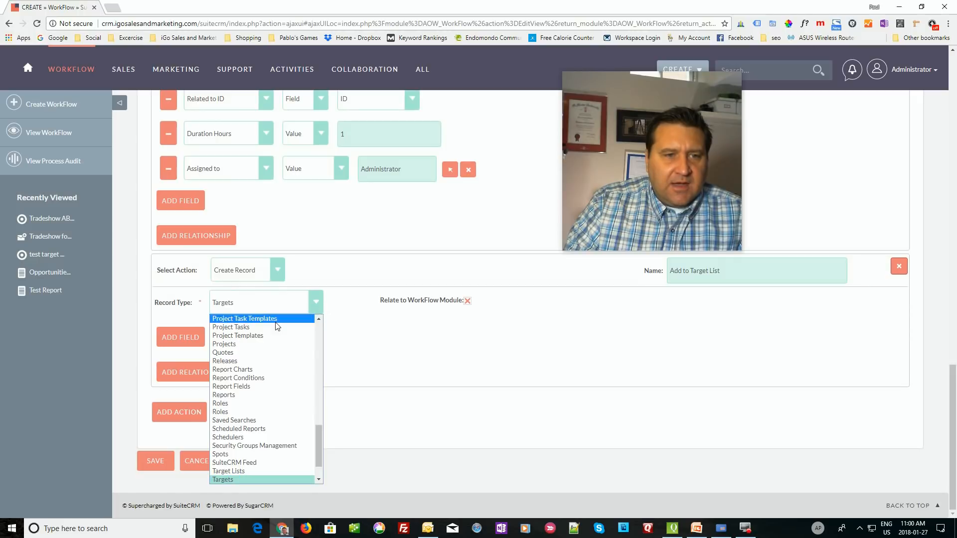
pyautogui.click(235, 479)
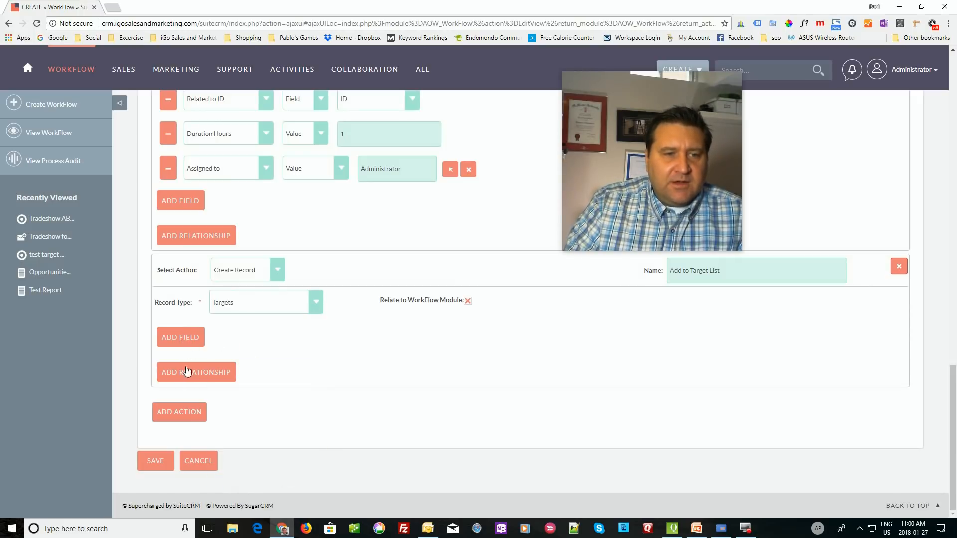
# Step: Add a relationship row to the "Add to Target List" action
pyautogui.click(203, 379)
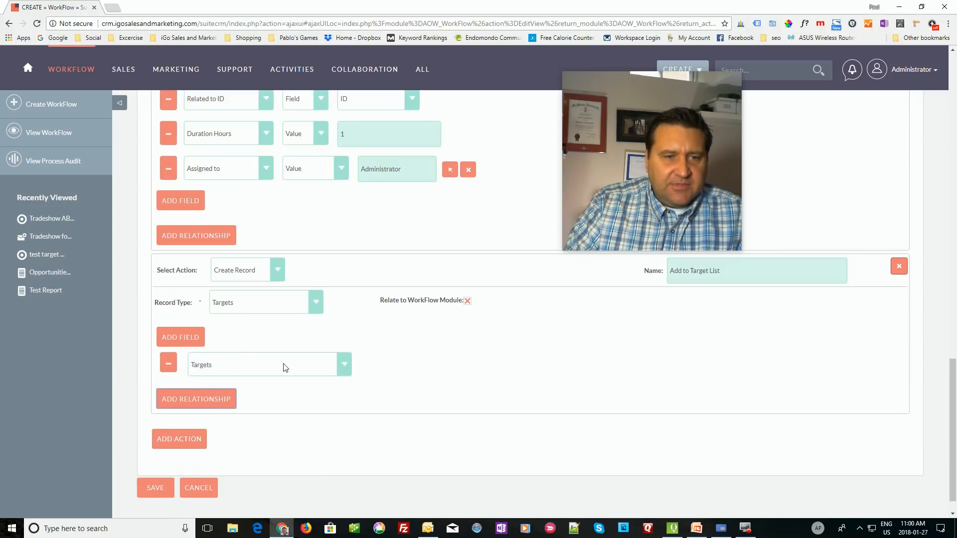
pyautogui.click(347, 368)
pyautogui.click(348, 366)
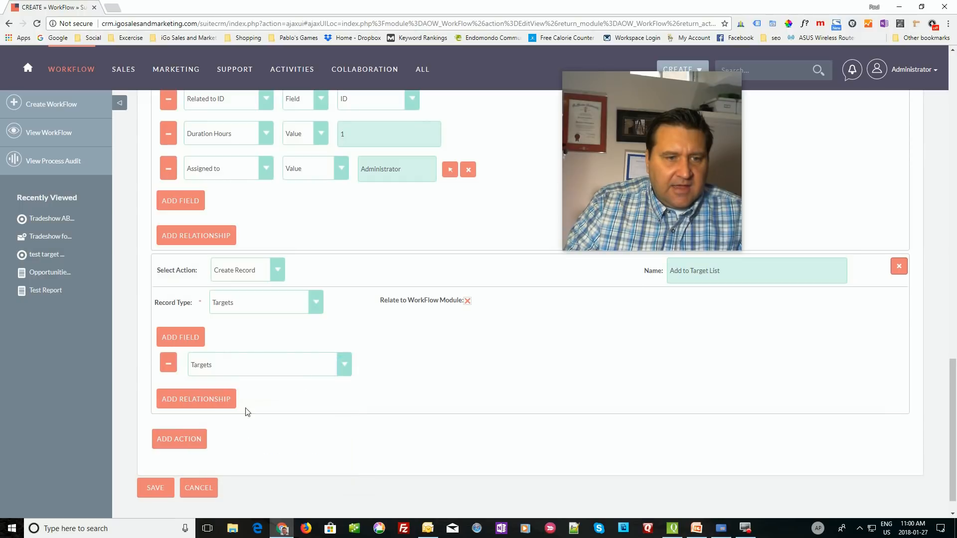
# Step: Add a field row to the "Add to Target List" action and look through the fields it offers
pyautogui.click(191, 343)
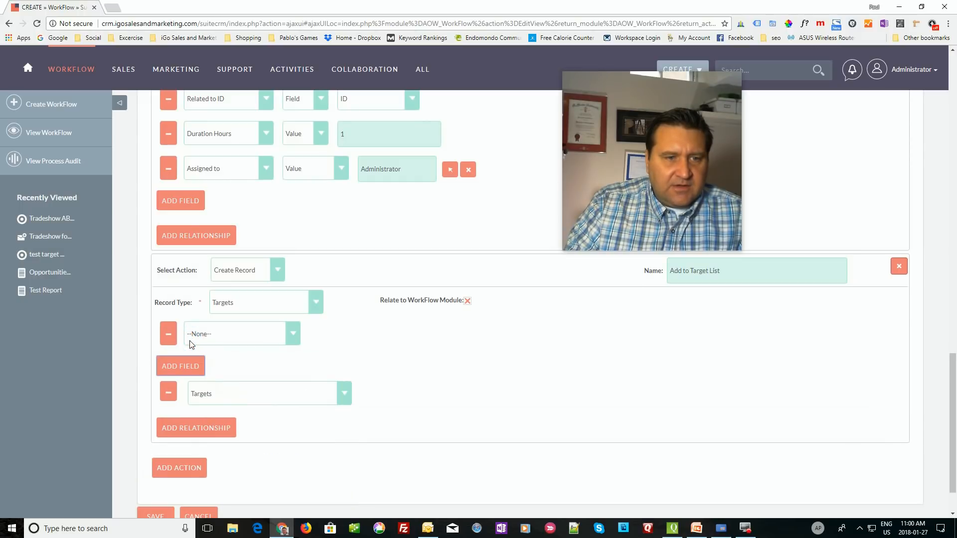
pyautogui.click(287, 335)
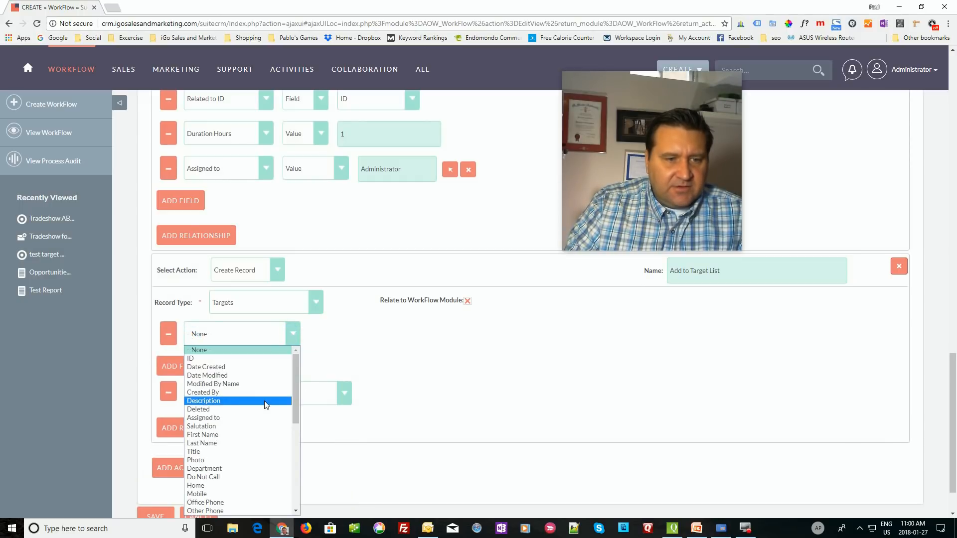
pyautogui.scroll(-5, 262, 442)
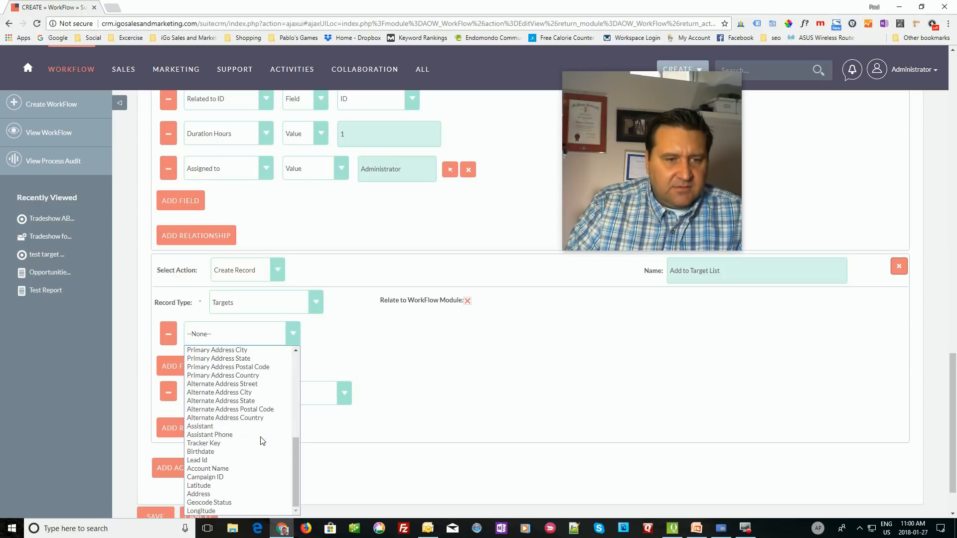
pyautogui.click(484, 390)
# Step: Relate the new target to Target Lists : Prospect List with the list Tradeshow ABC Follow up, and remove the empty field row
pyautogui.click(342, 395)
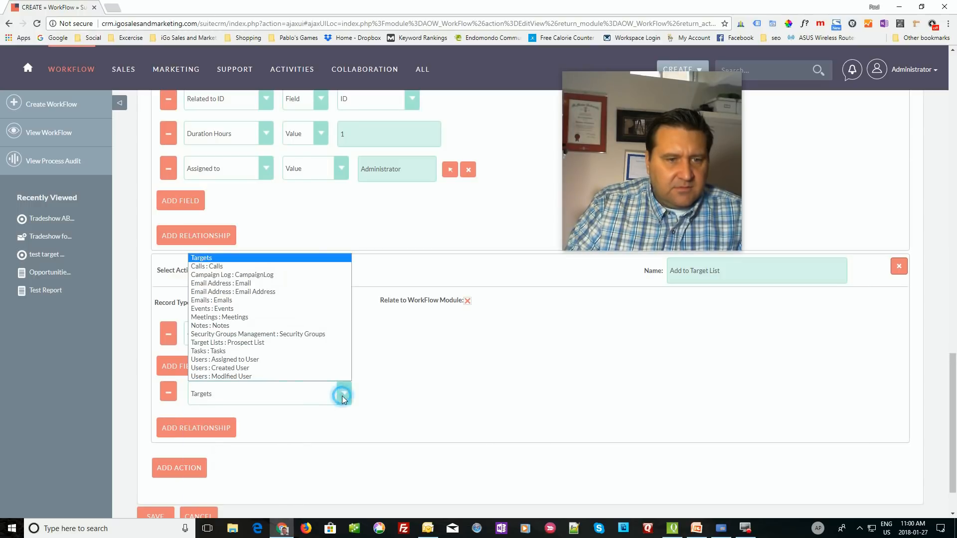
pyautogui.click(250, 343)
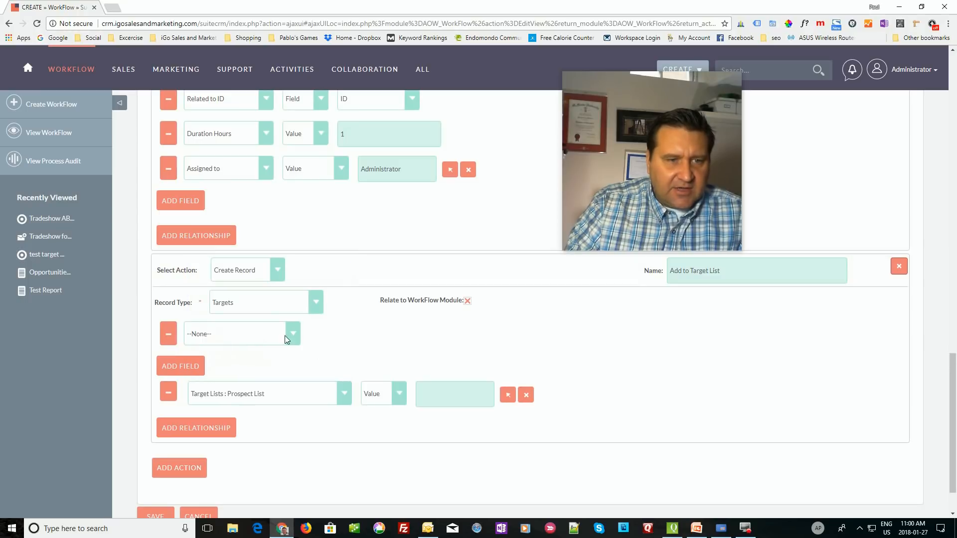
pyautogui.click(168, 334)
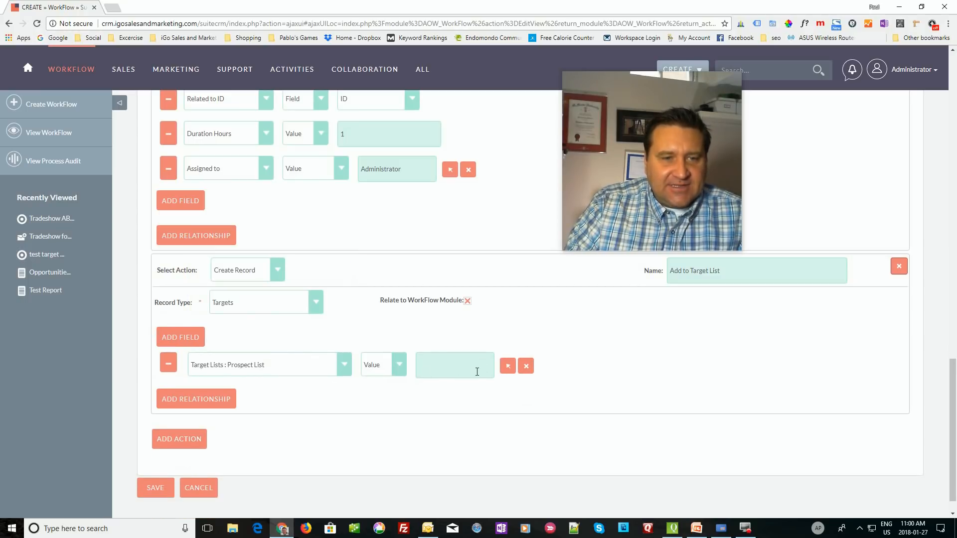
pyautogui.click(508, 367)
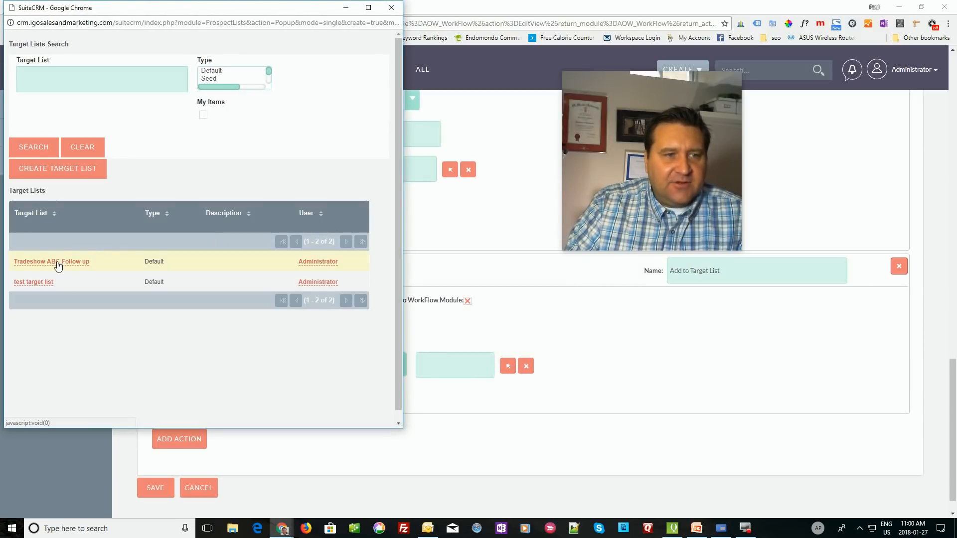
pyautogui.click(57, 265)
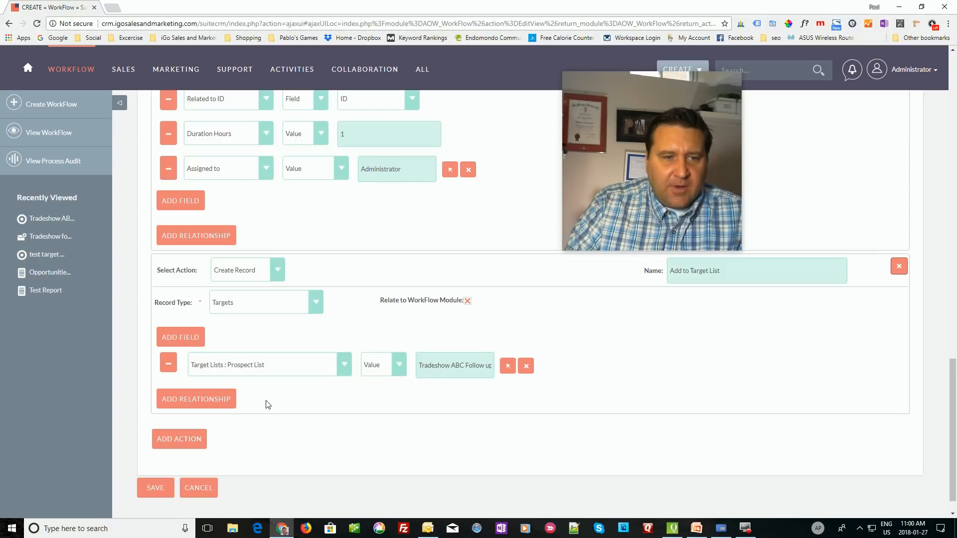
# Step: Recheck the target action's relationship options and save the workflow
pyautogui.scroll(7, 266, 404)
pyautogui.scroll(-7, 266, 405)
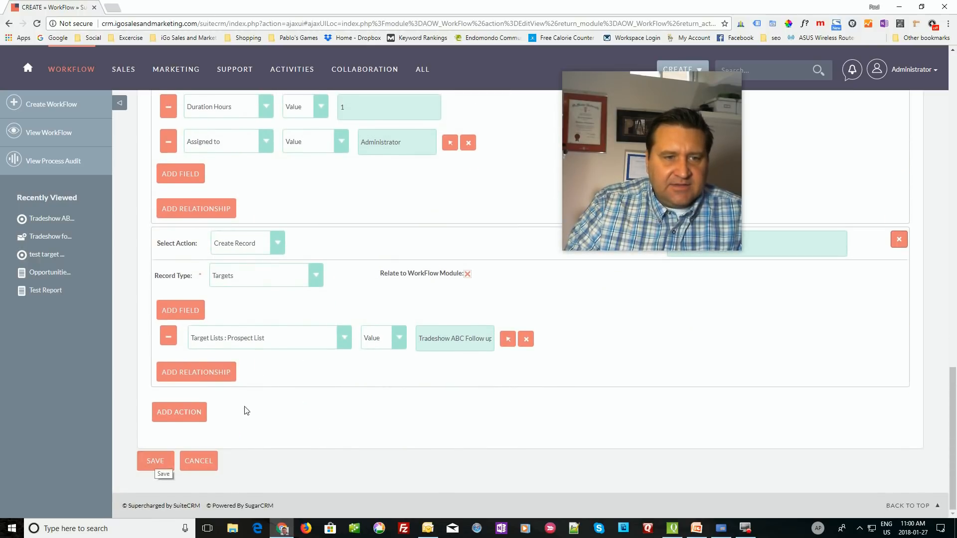
pyautogui.click(346, 337)
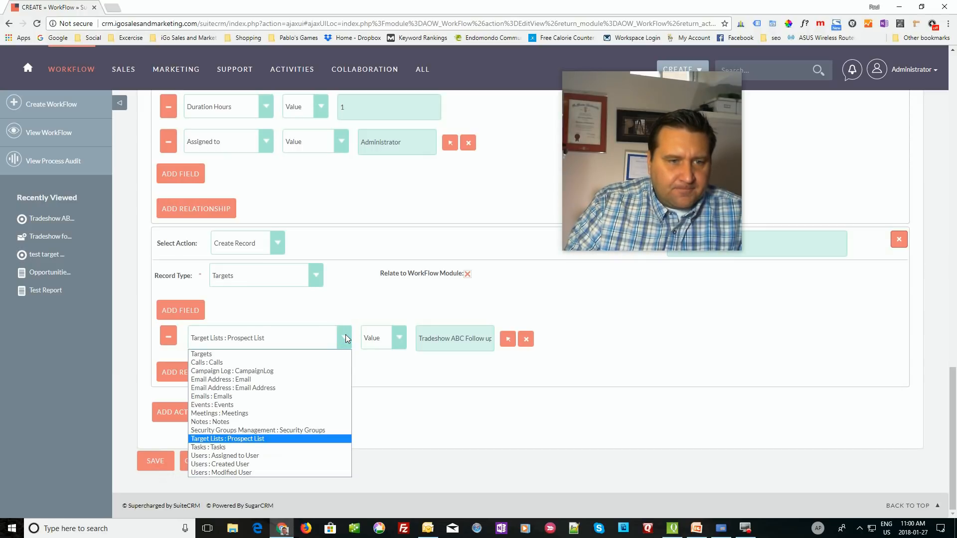
pyautogui.click(346, 338)
pyautogui.click(155, 460)
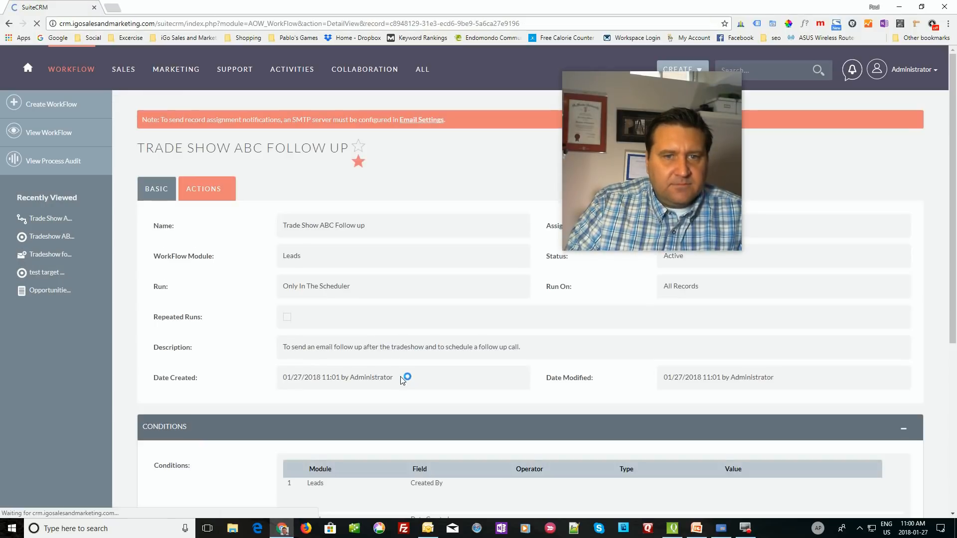
# Step: Review the saved workflow's basic settings, Leads conditions and its list of actions
pyautogui.scroll(-3, 439, 320)
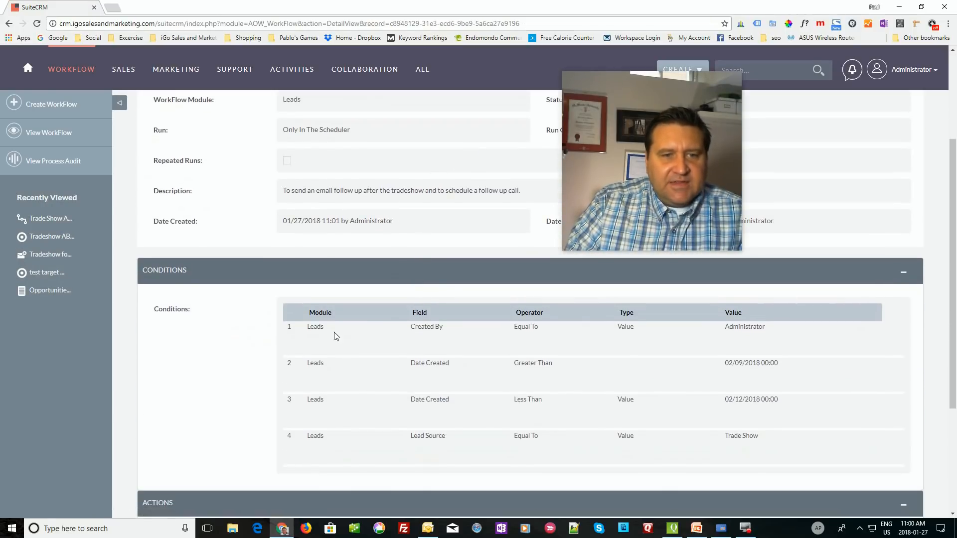
pyautogui.scroll(3, 363, 321)
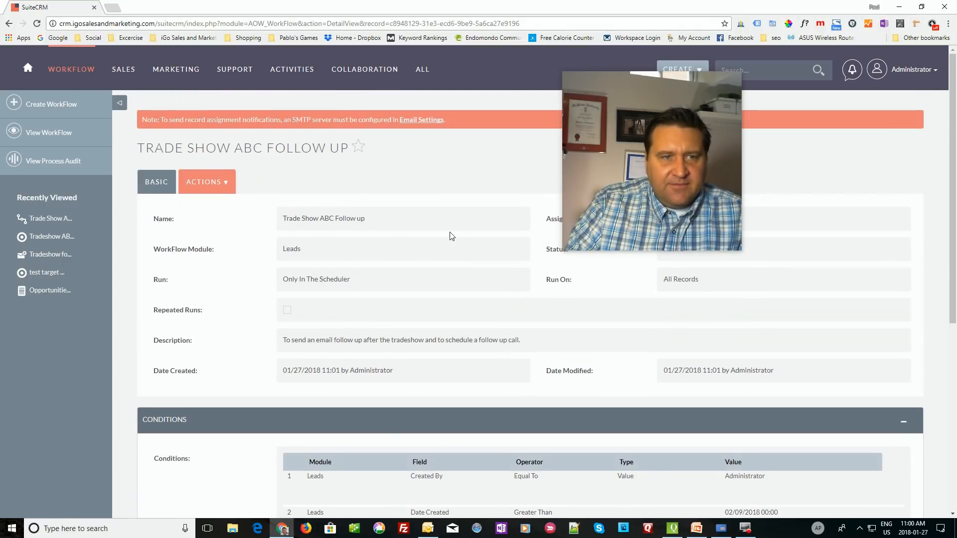
pyautogui.scroll(-4, 450, 238)
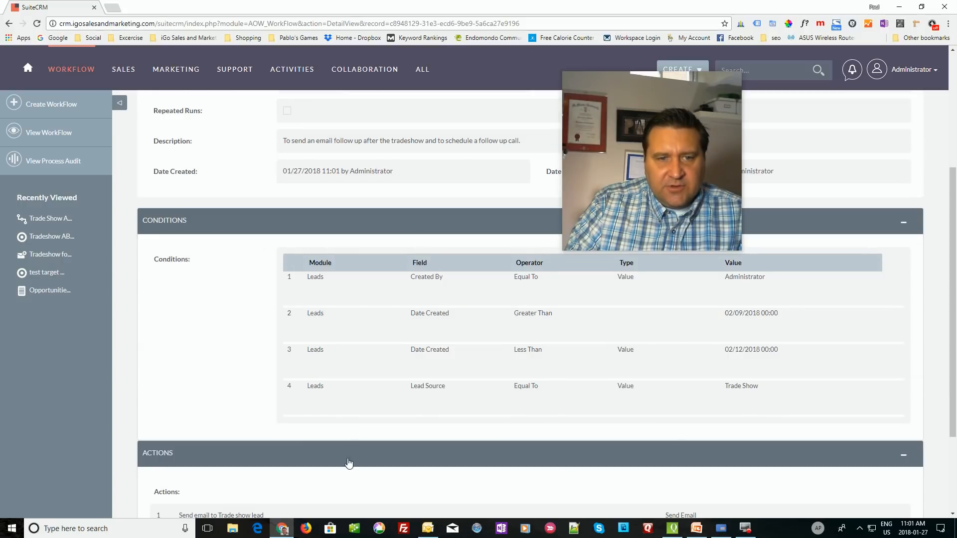
pyautogui.scroll(-1, 610, 419)
pyautogui.scroll(-2, 610, 418)
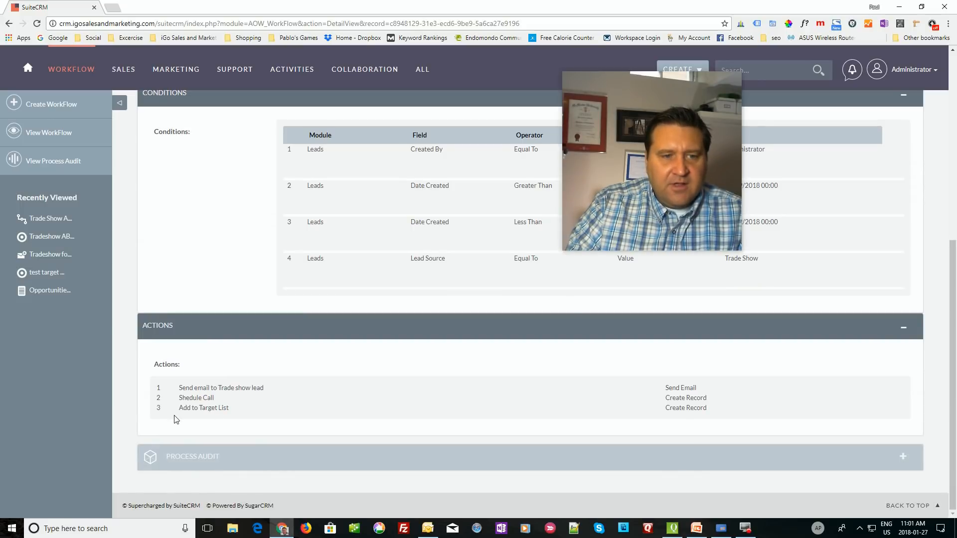
pyautogui.scroll(7, 455, 423)
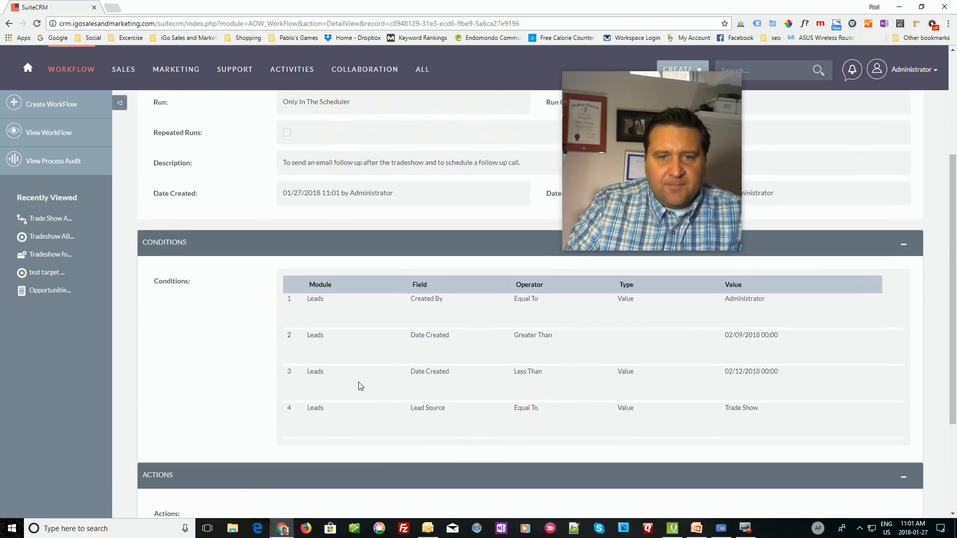